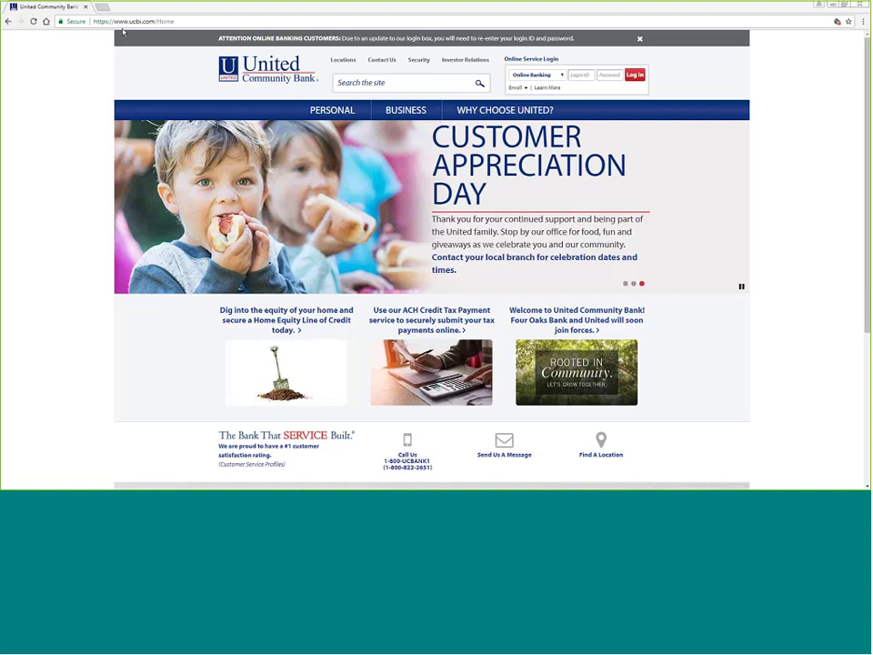
- Go to the Business section from the ucbi.com homepage navigation bar
left_click(414, 111)
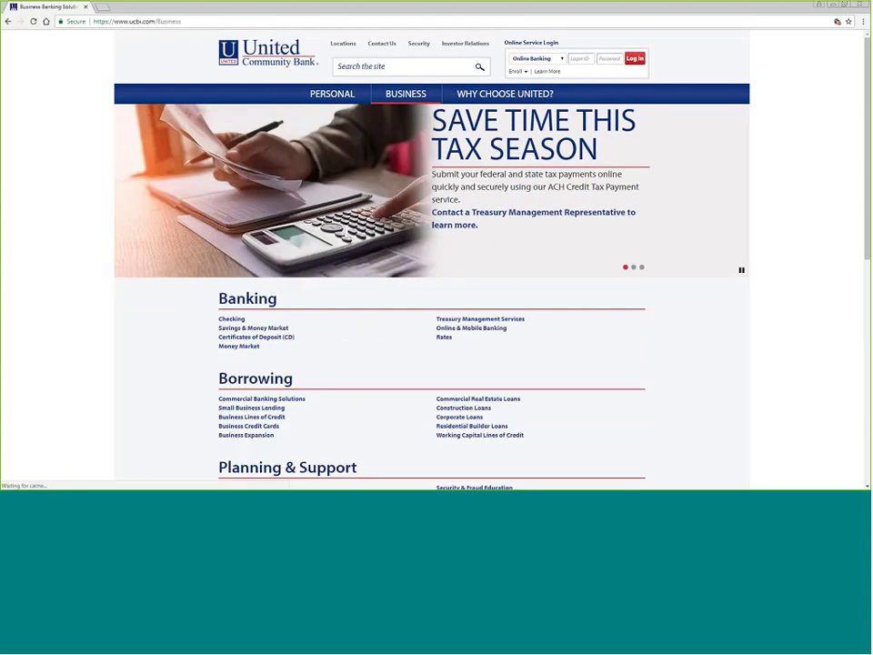
- Browse the Online & Mobile Banking tabs (Mobile, Enroll, Secure Access Code, Browser Requirements), ending on Resources
left_click(482, 328)
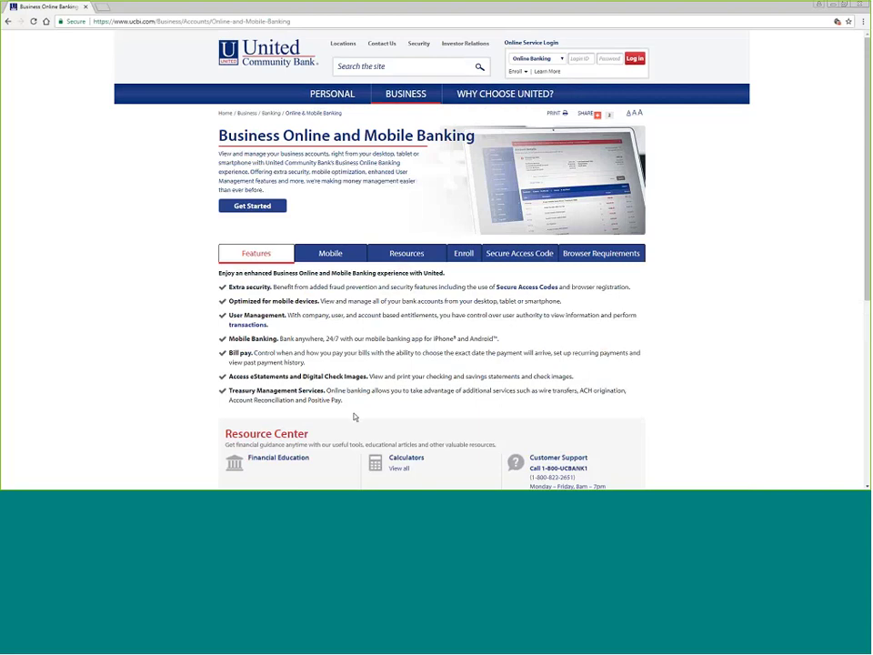
left_click(330, 255)
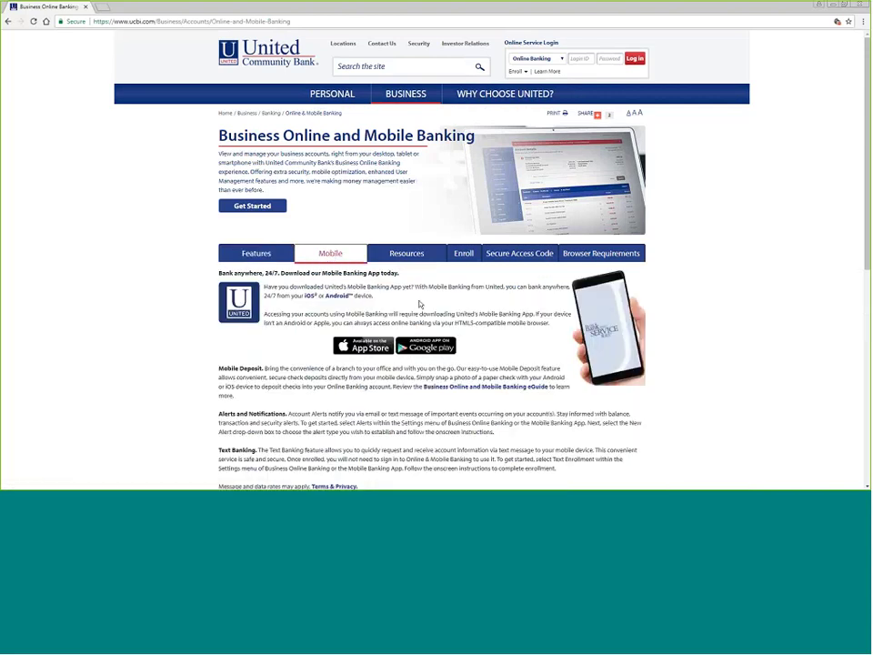
left_click(409, 255)
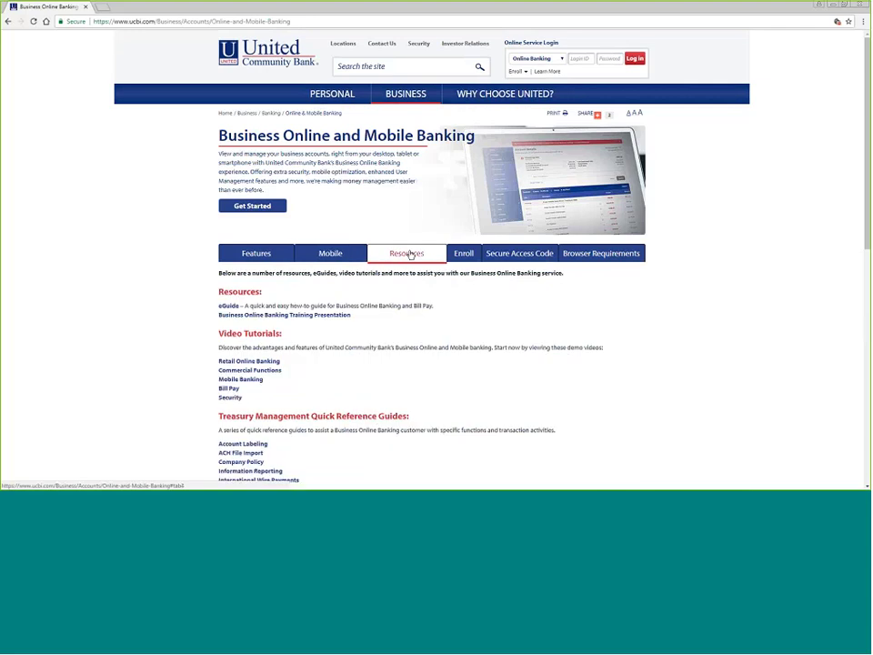
left_click(462, 255)
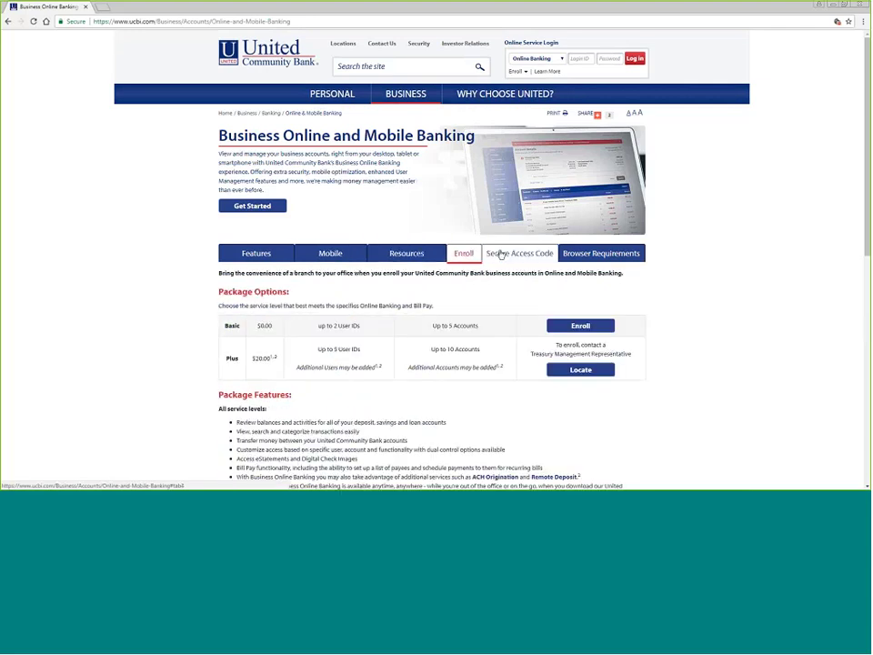
left_click(519, 255)
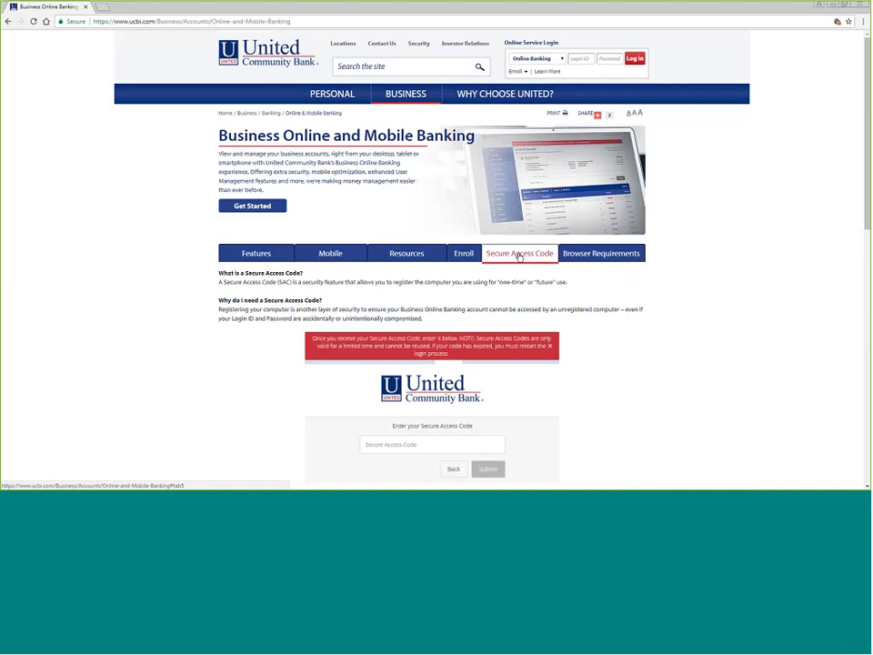
left_click(601, 254)
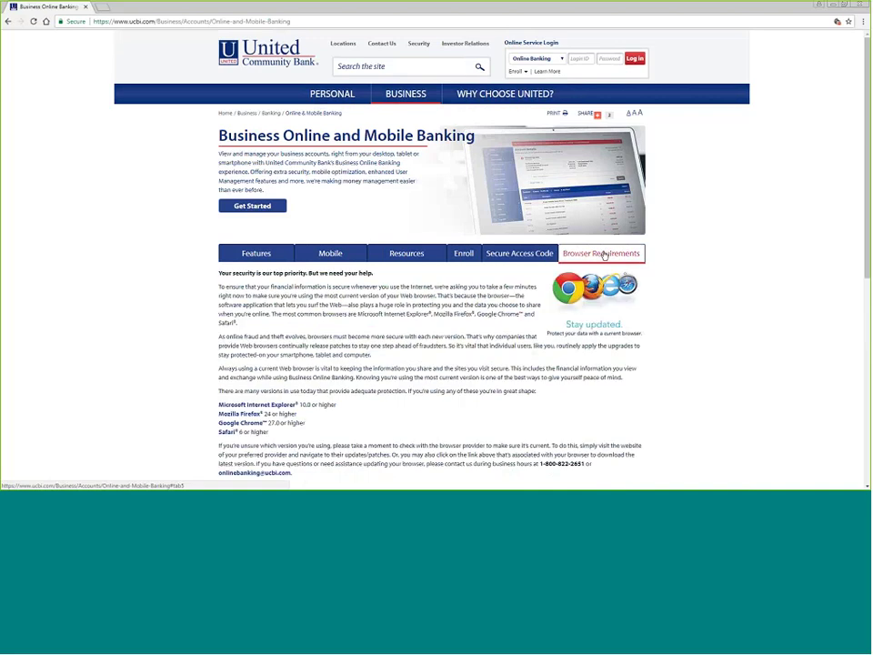
left_click(418, 253)
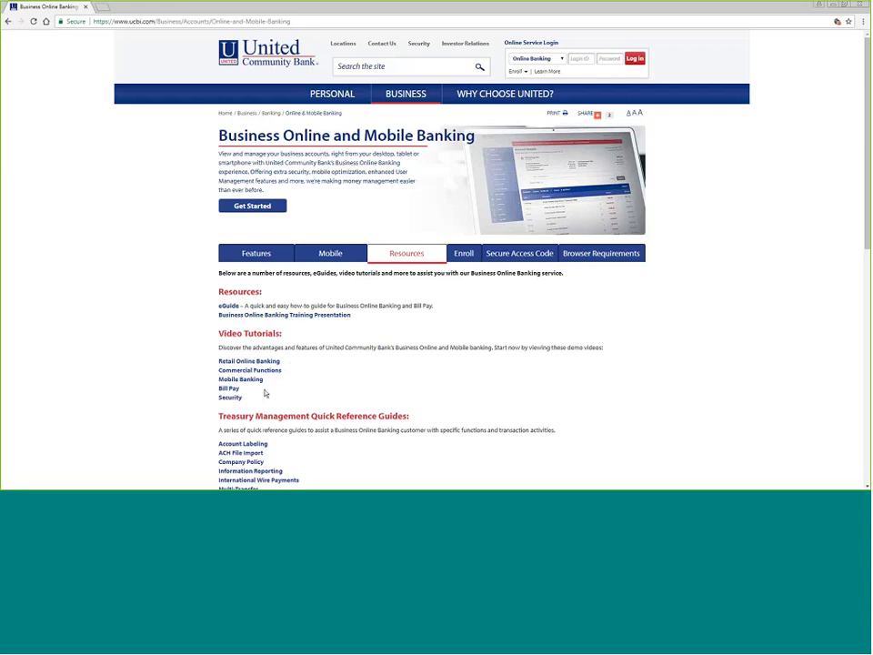
scroll(411, 373, "down", 1)
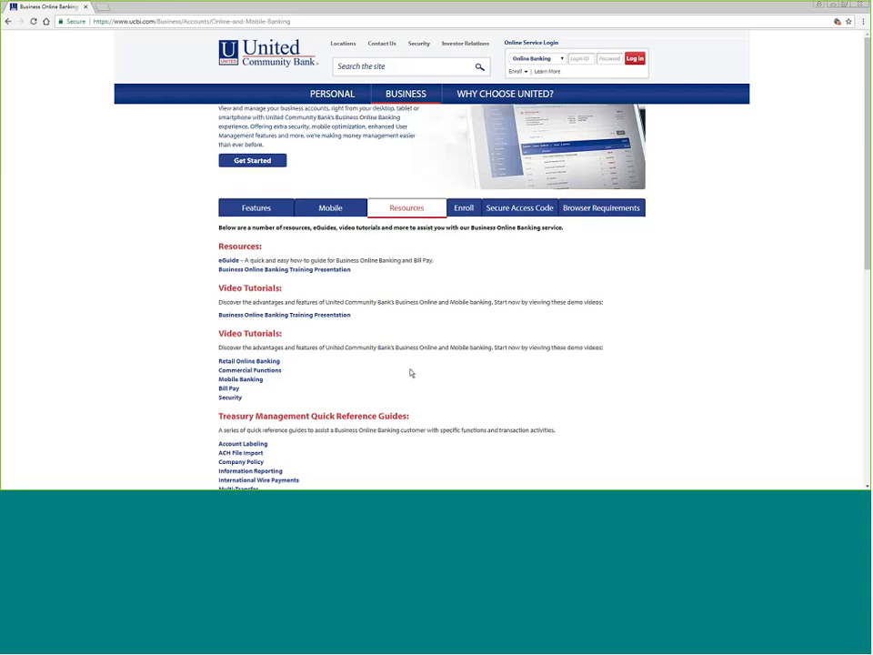
scroll(411, 372, "down", 3)
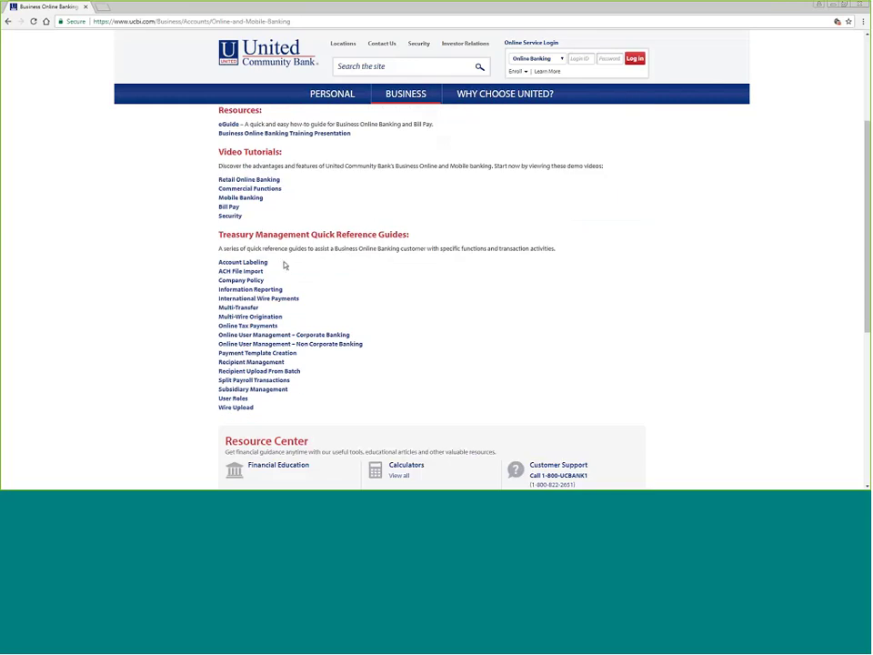
left_click_drag(293, 379, 291, 389)
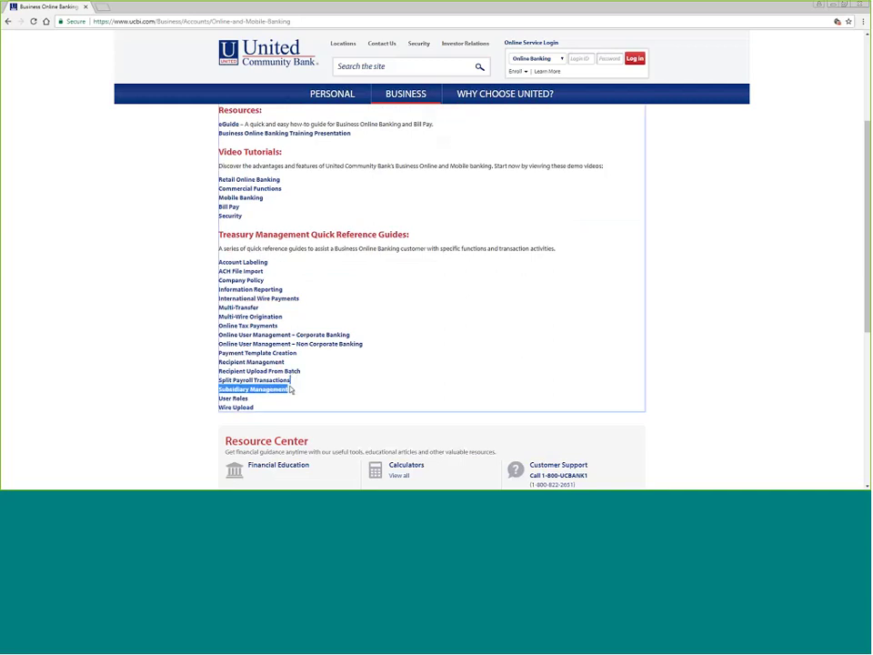
left_click(316, 388)
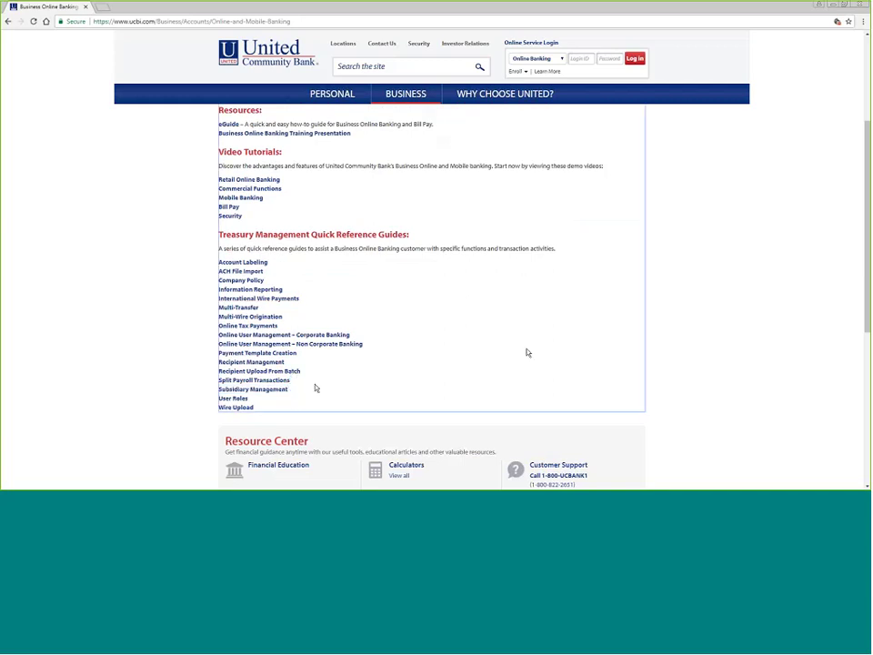
scroll(527, 353, "up", 2)
scroll(527, 353, "up", 1)
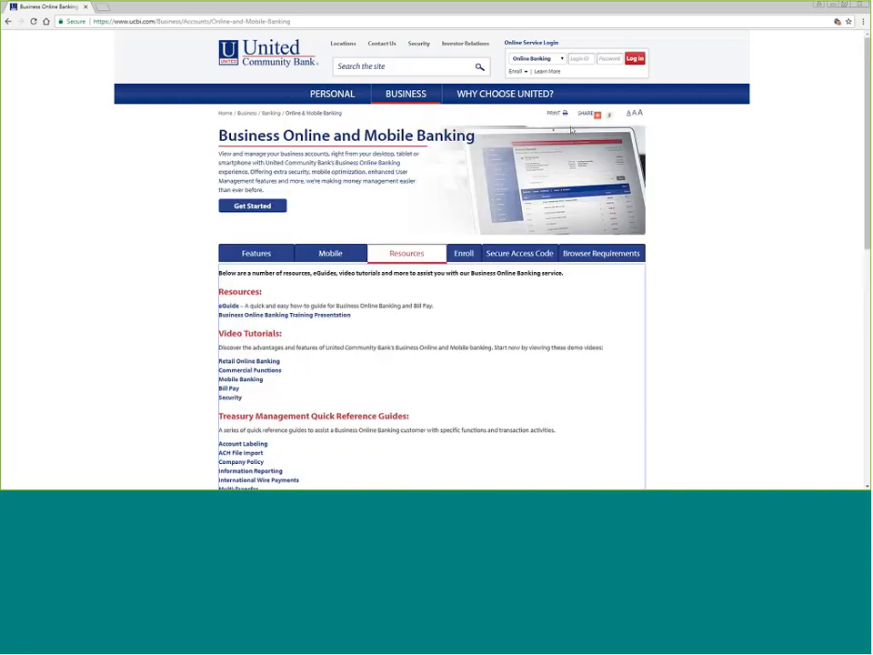
left_click(583, 58)
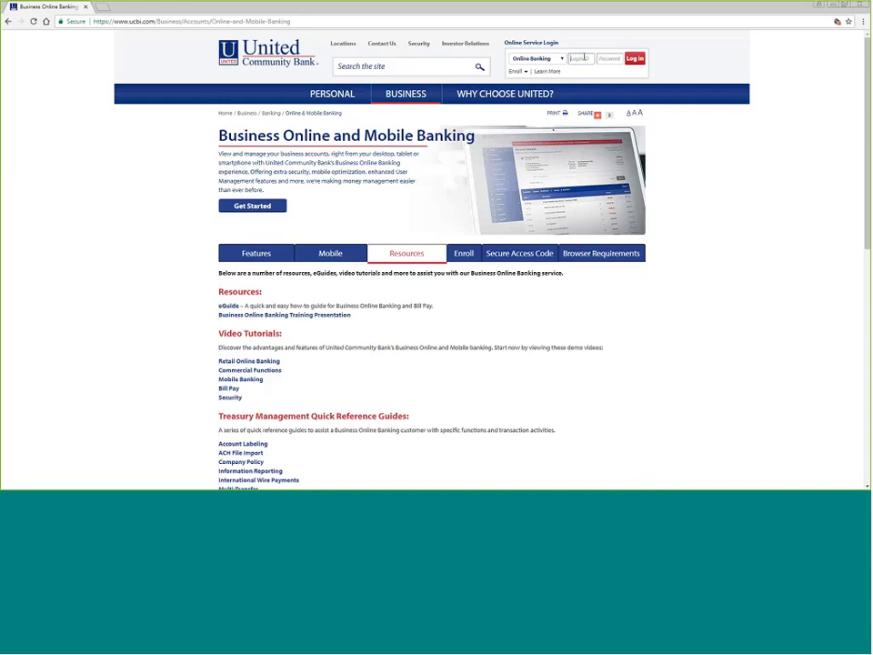
- Log in with the business Login ID and password, and have the access code sent by text
type("testubird")
key("Tab")
type("••••••••")
key("Return")
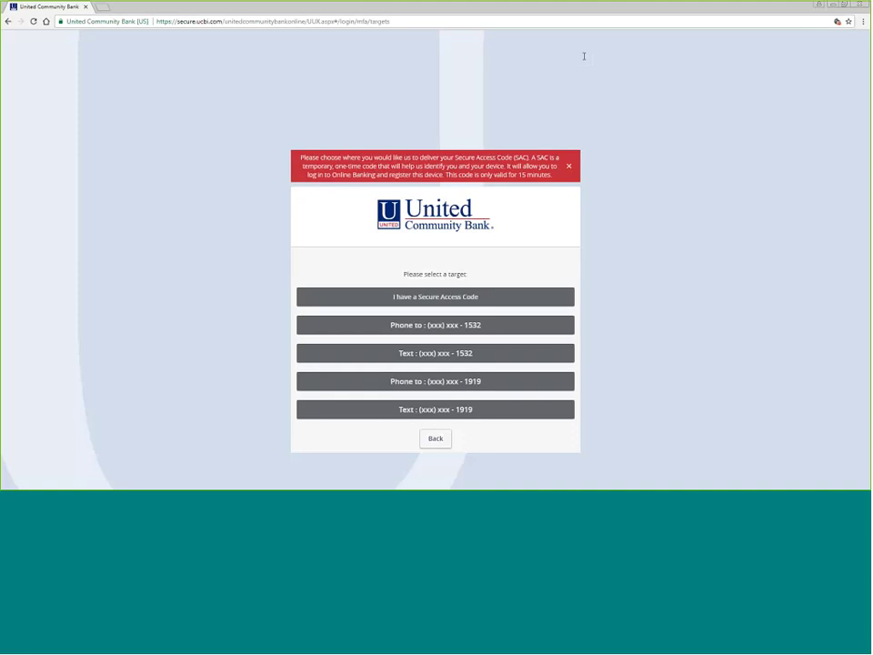
left_click(459, 352)
- Submit the texted secure access code and choose Do Not Register Device
left_click(462, 280)
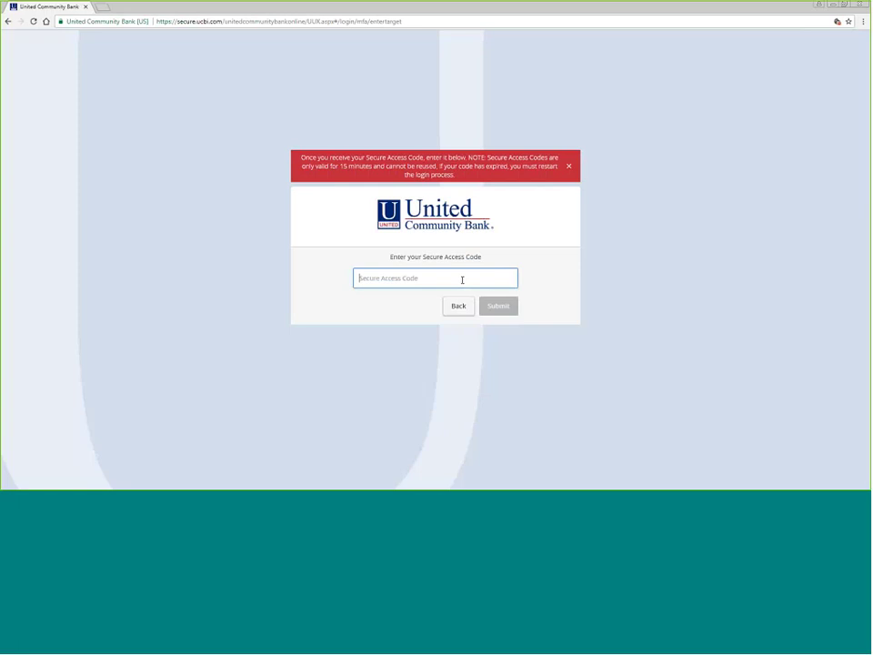
key("Return")
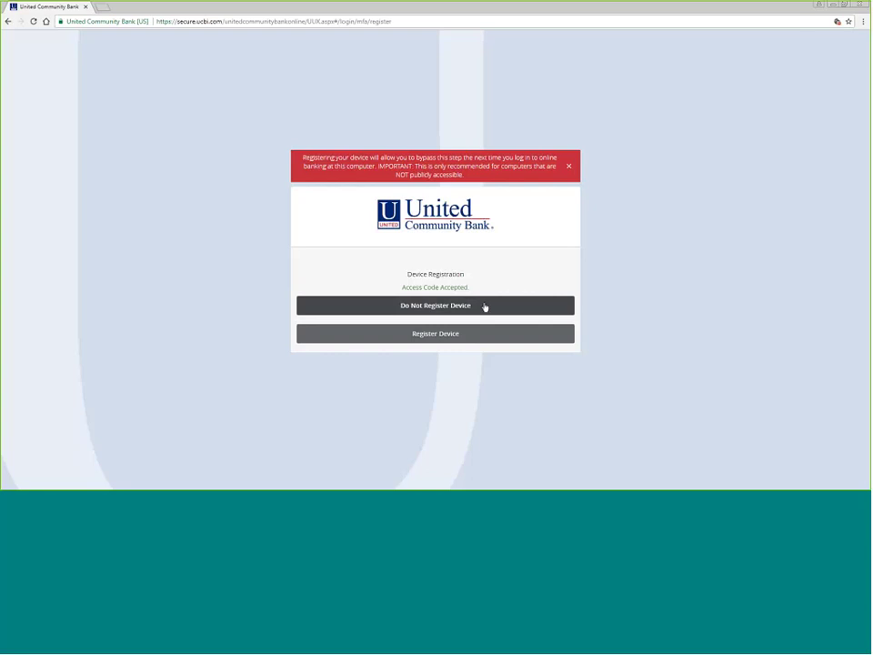
left_click(485, 307)
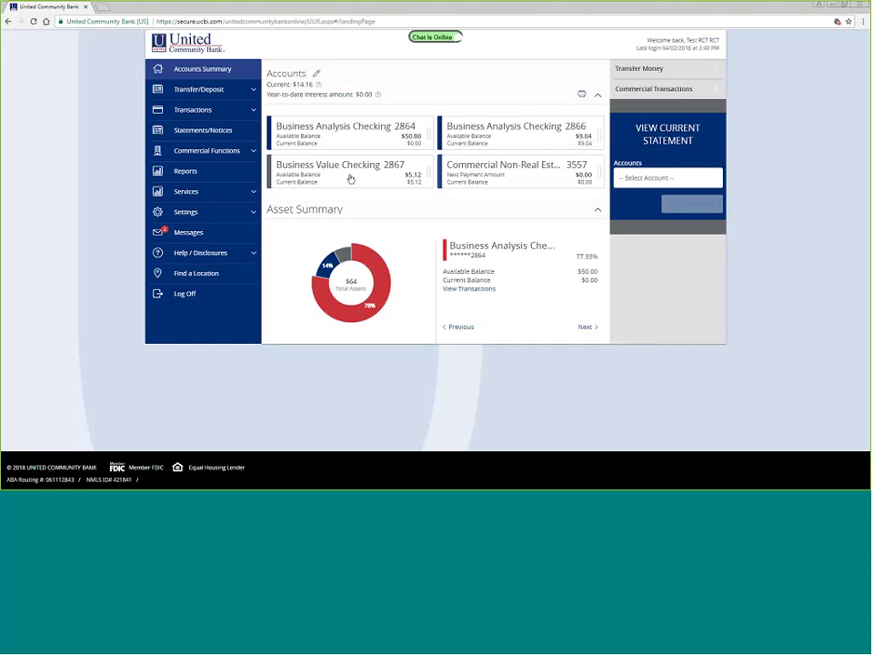
- Expand the Transfer/Deposit options in the sidebar once Accounts Summary loads
left_click(214, 91)
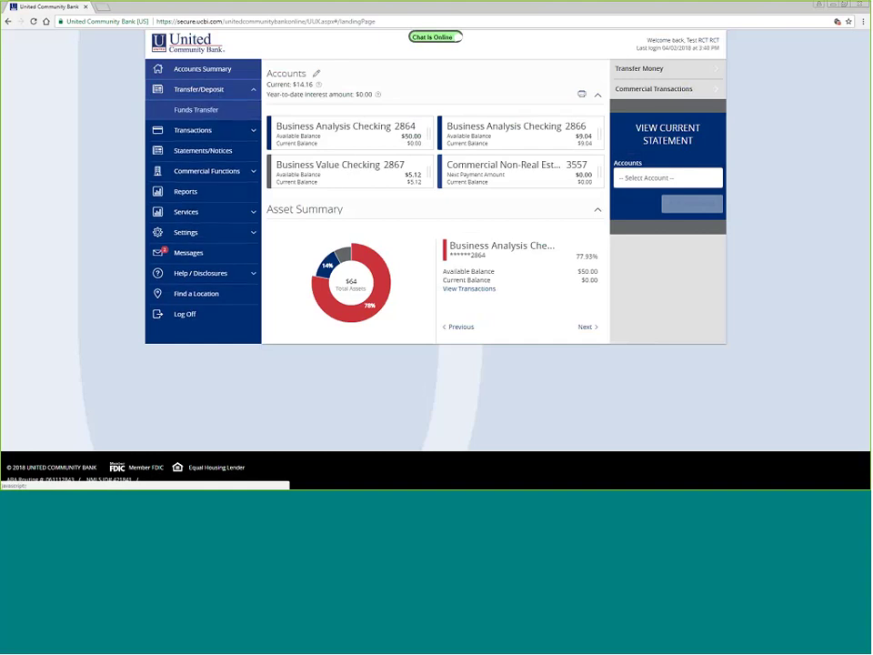
- Expand Commercial Functions in the sidebar and go to its Payments page
left_click(197, 234)
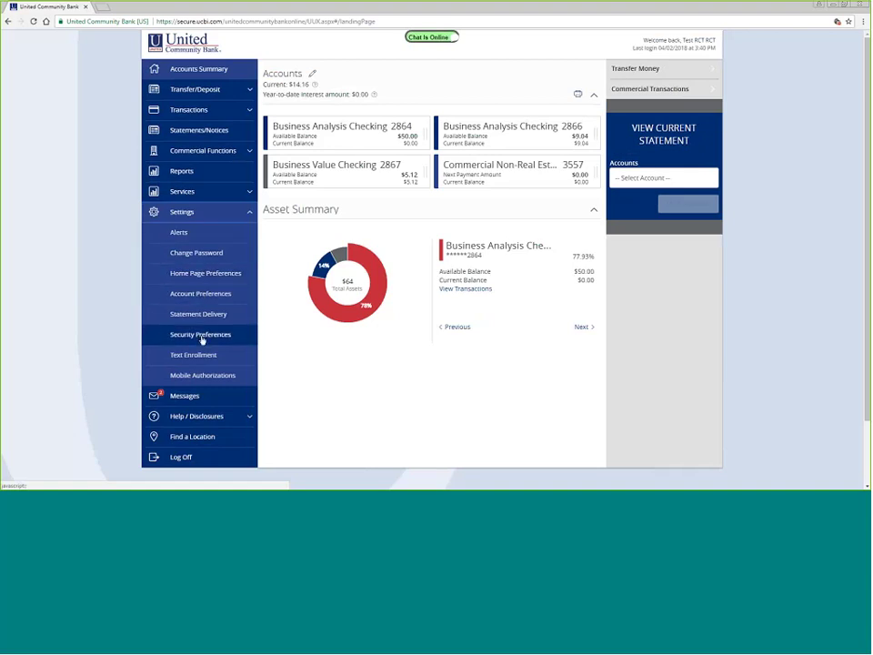
left_click(202, 214)
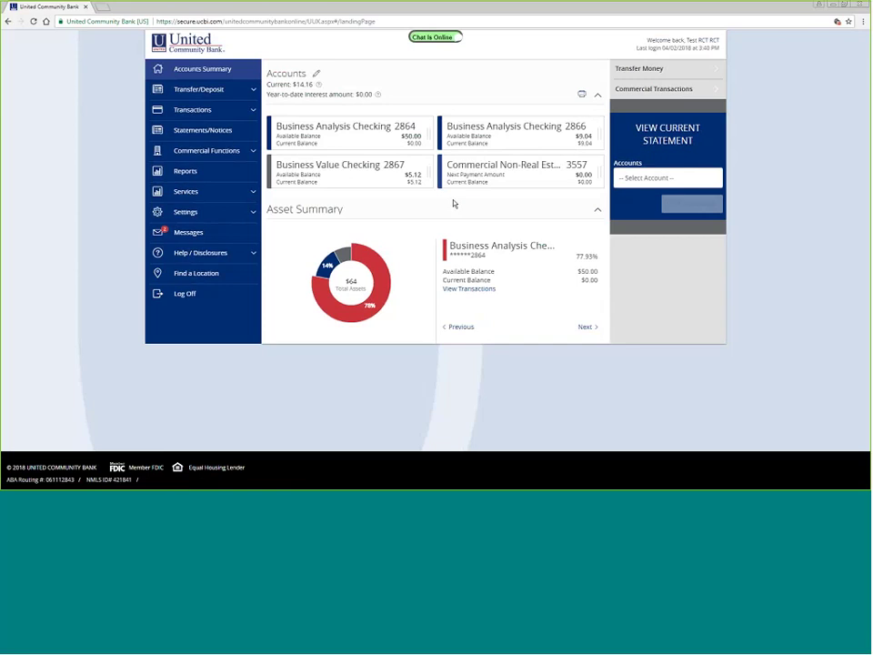
left_click(211, 155)
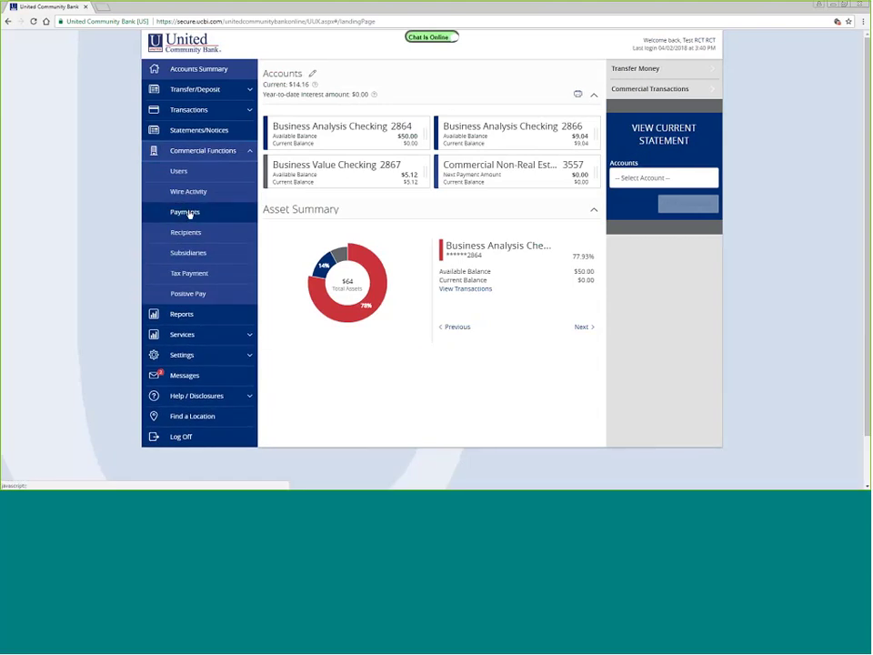
left_click(187, 212)
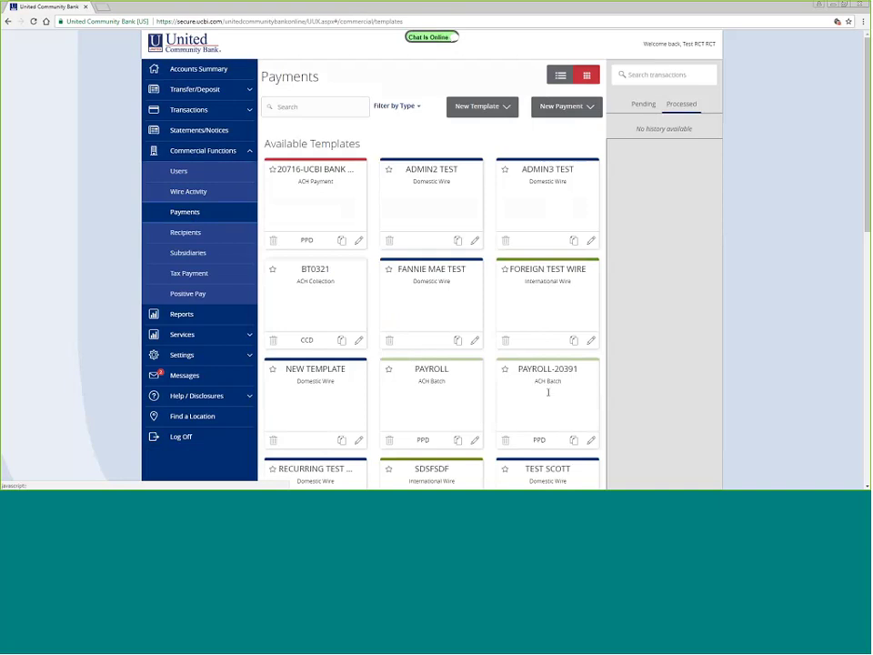
- Scroll through the Available Templates list and show the New Payment type options
scroll(548, 392, "down", 7)
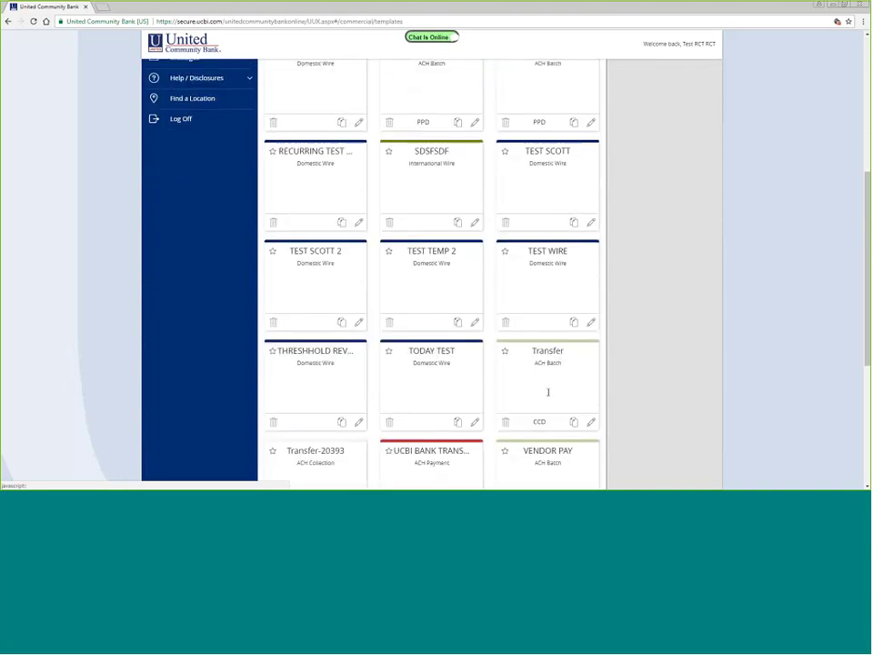
scroll(547, 392, "down", 6)
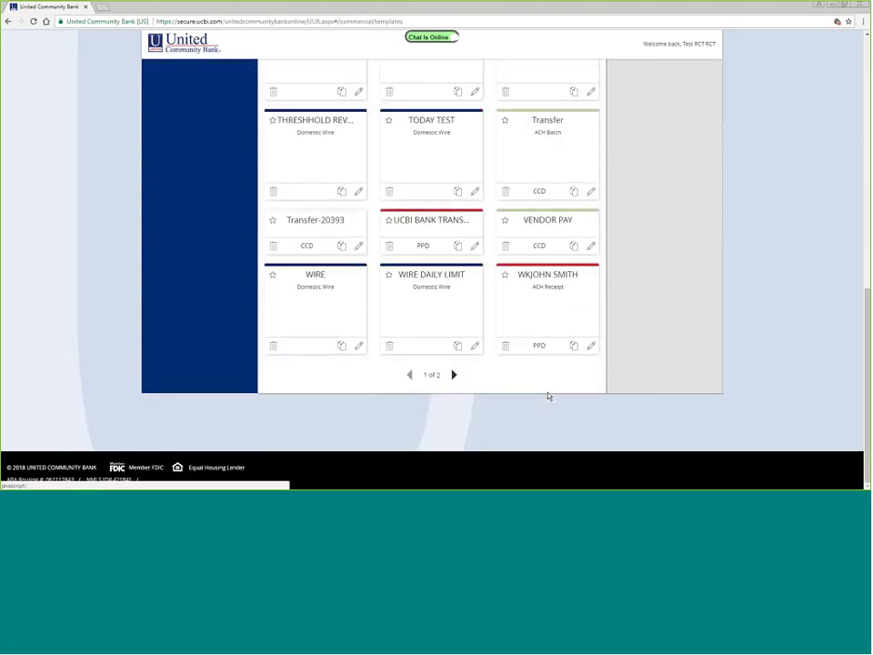
scroll(549, 395, "up", 8)
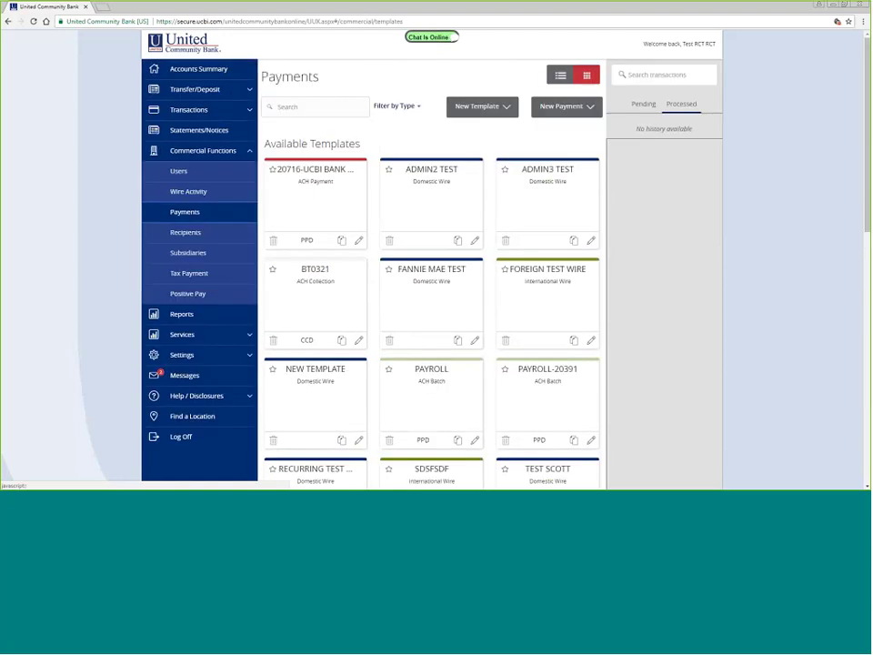
left_click(590, 107)
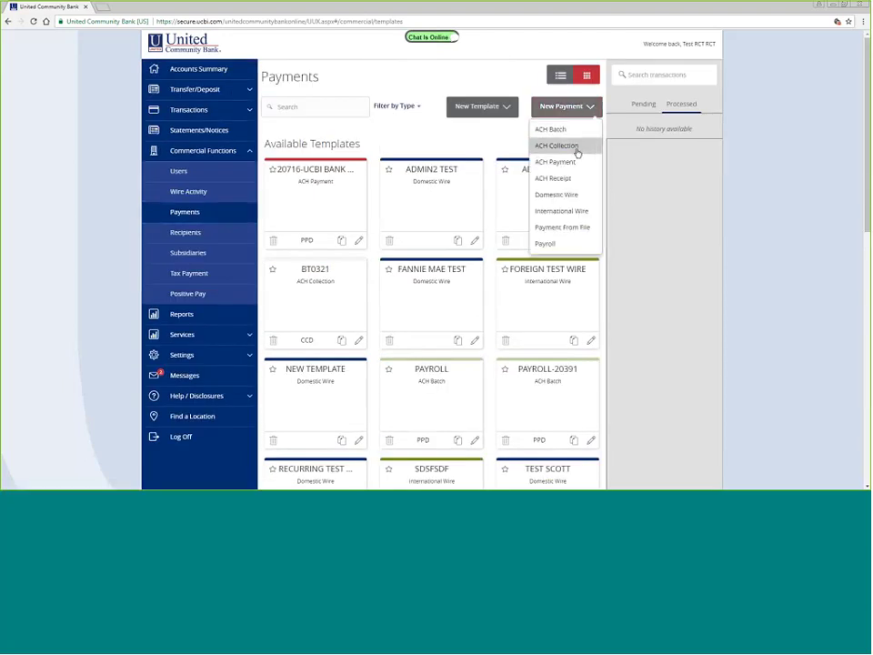
- Start a Payment From File with type Payroll, then switch to the payroll CSV in Notepad
left_click(558, 228)
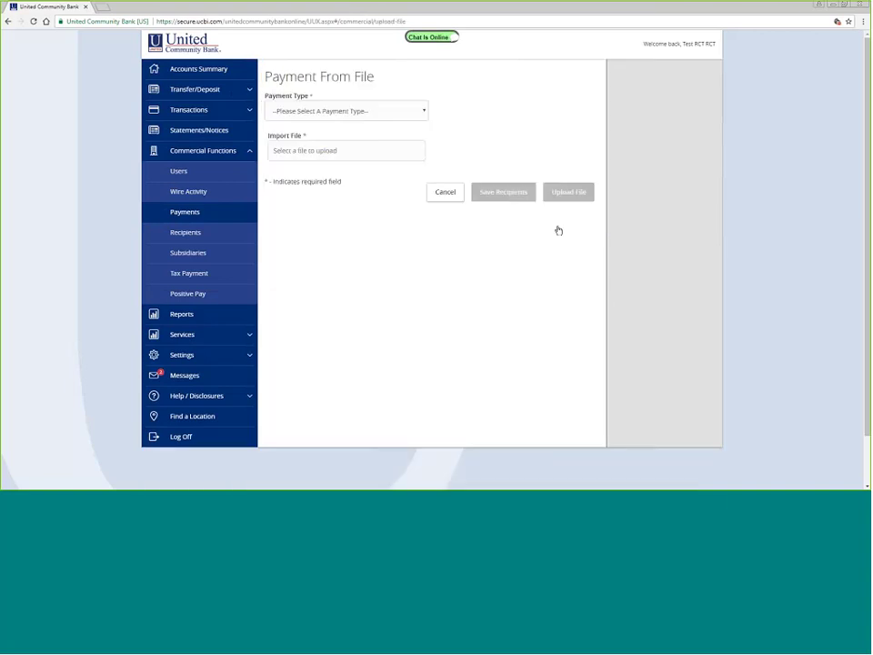
left_click(424, 112)
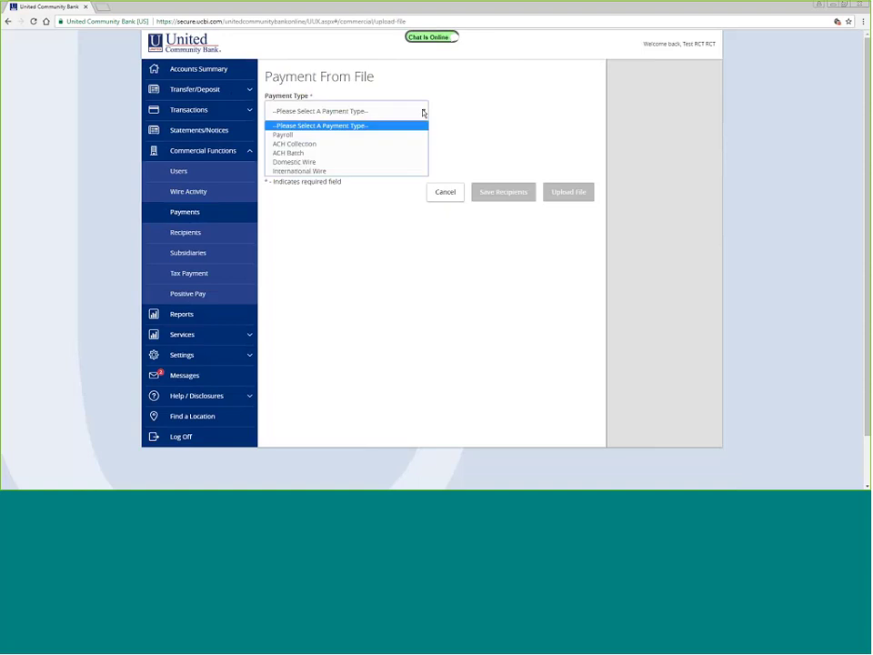
left_click(407, 134)
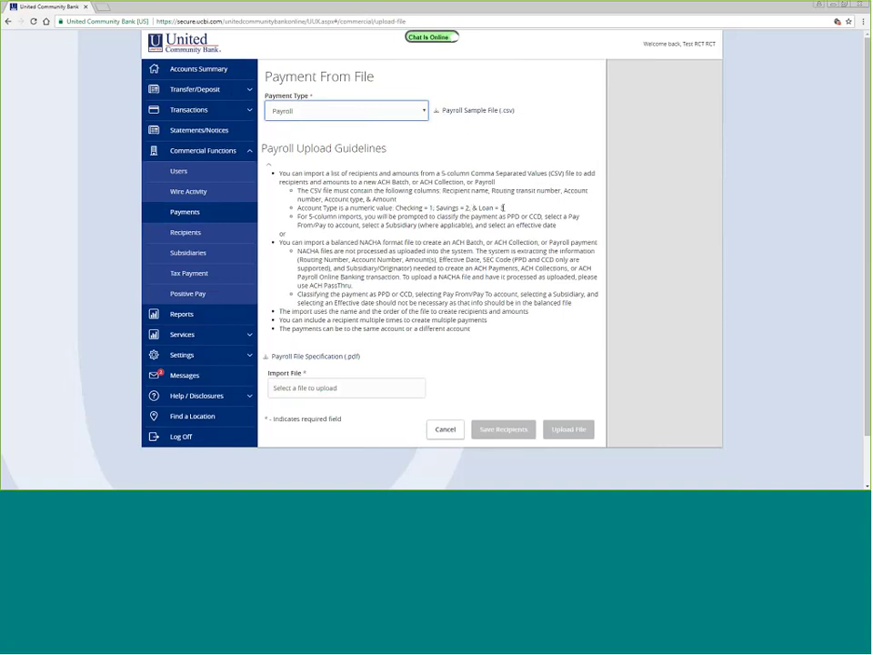
left_click(825, 217)
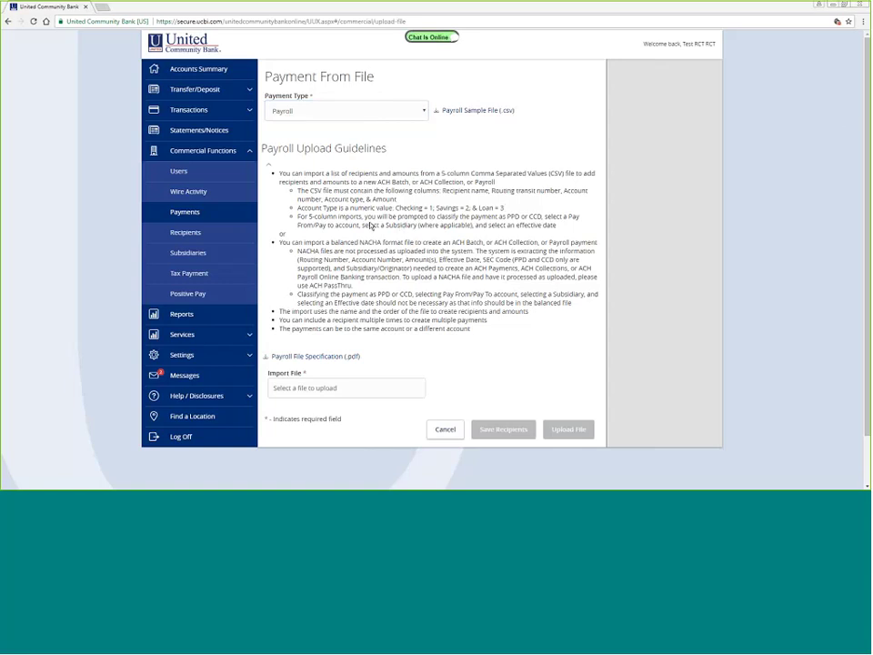
key("alt+Tab")
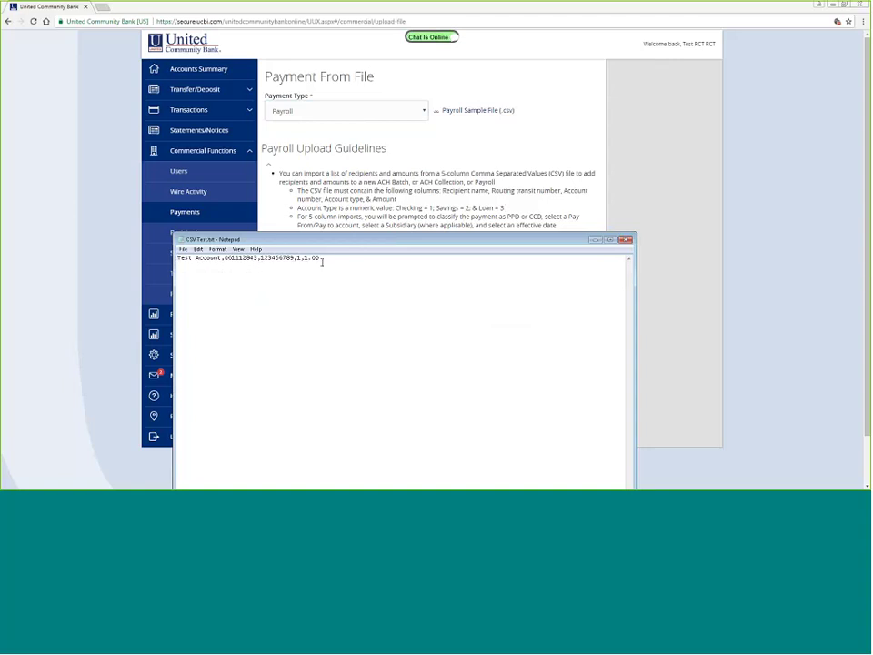
- Close CSV Test.txt in Notepad after reviewing its single line
left_click(625, 239)
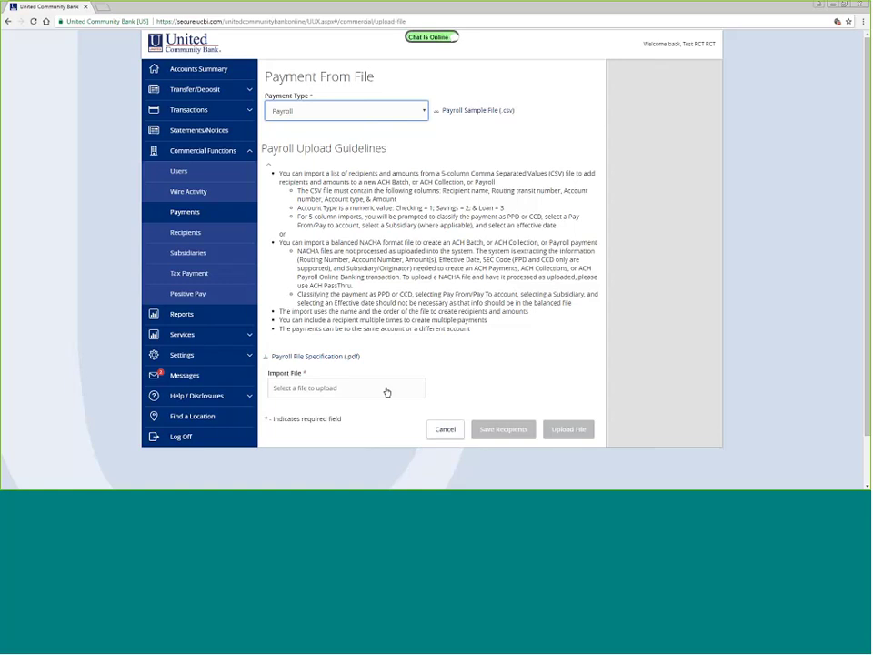
- Pick CSV Test.txt in the Open dialog as the import file and upload it
left_click(387, 391)
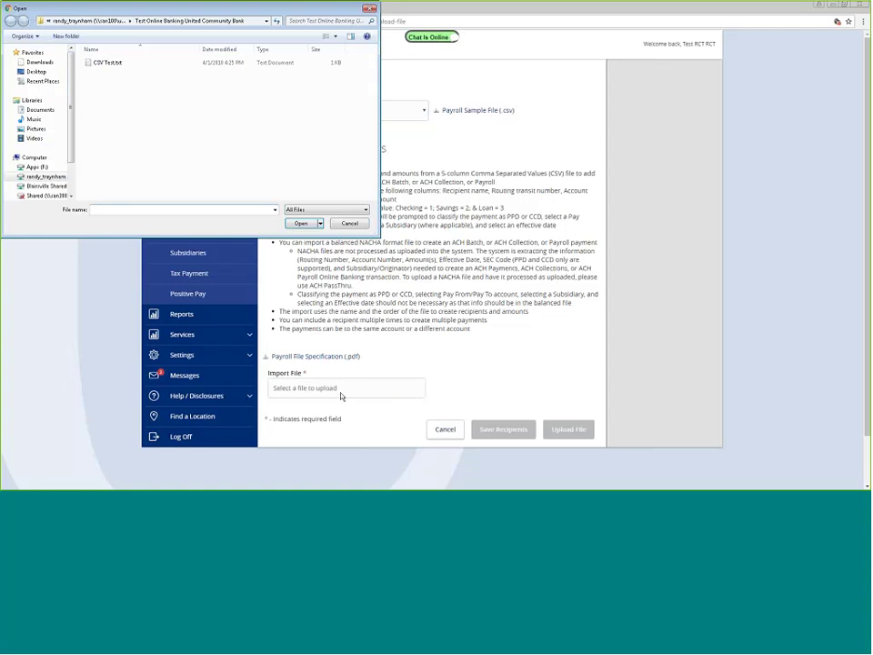
left_click(103, 63)
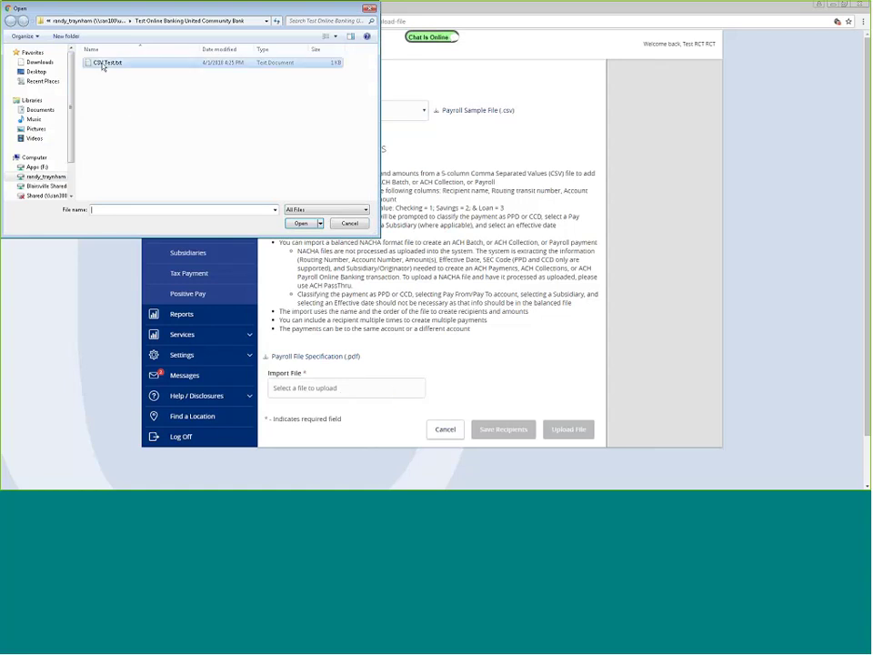
left_click(304, 224)
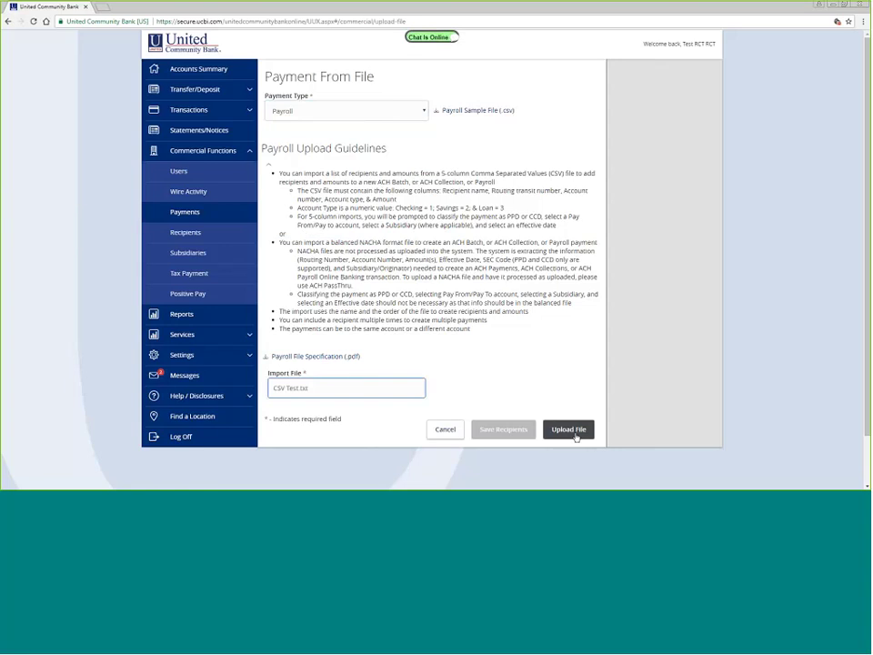
left_click(573, 432)
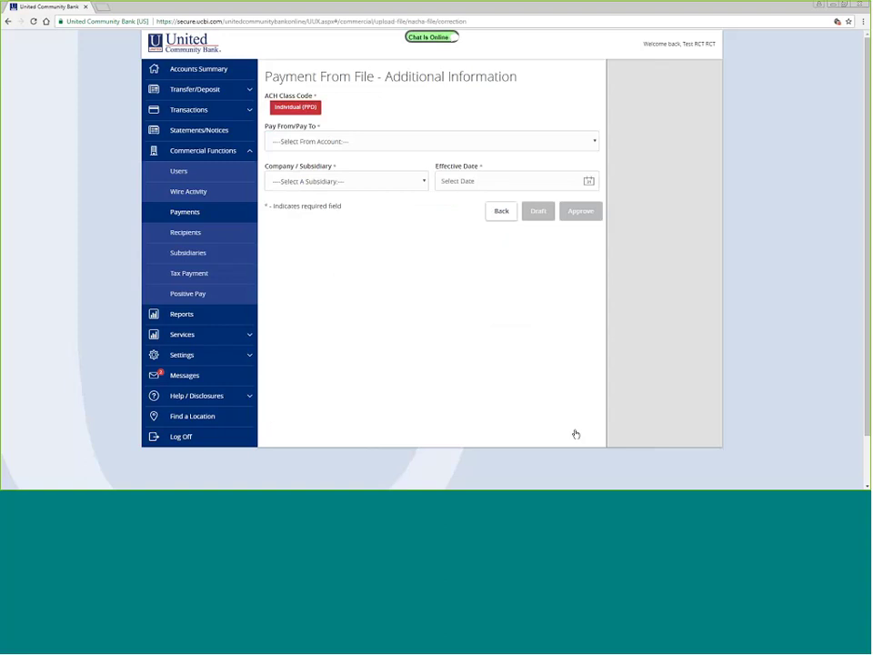
- Pay the payroll from Business Analysis Checking for test client, effective 4/3/2018, and approve it
left_click(354, 143)
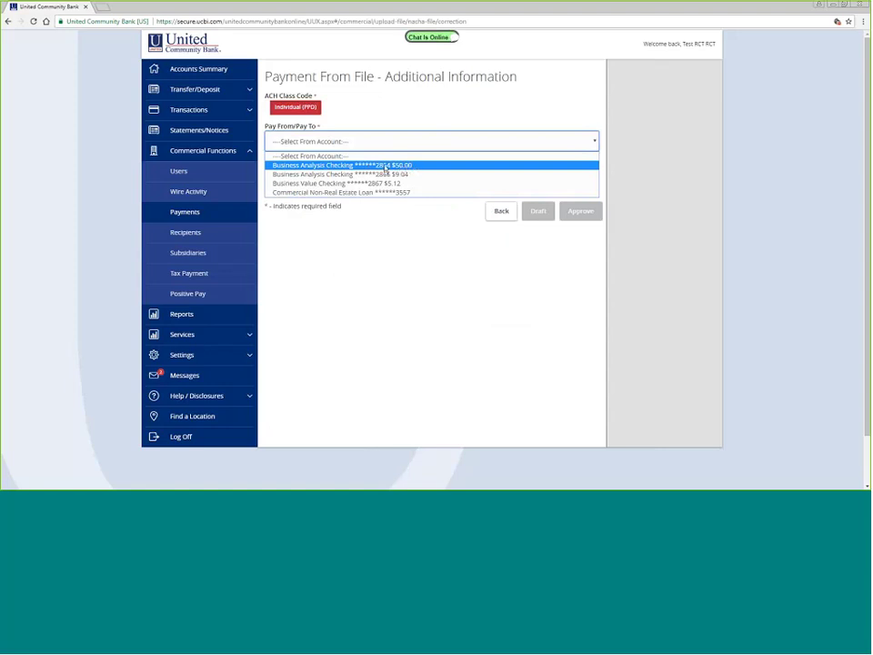
left_click(404, 167)
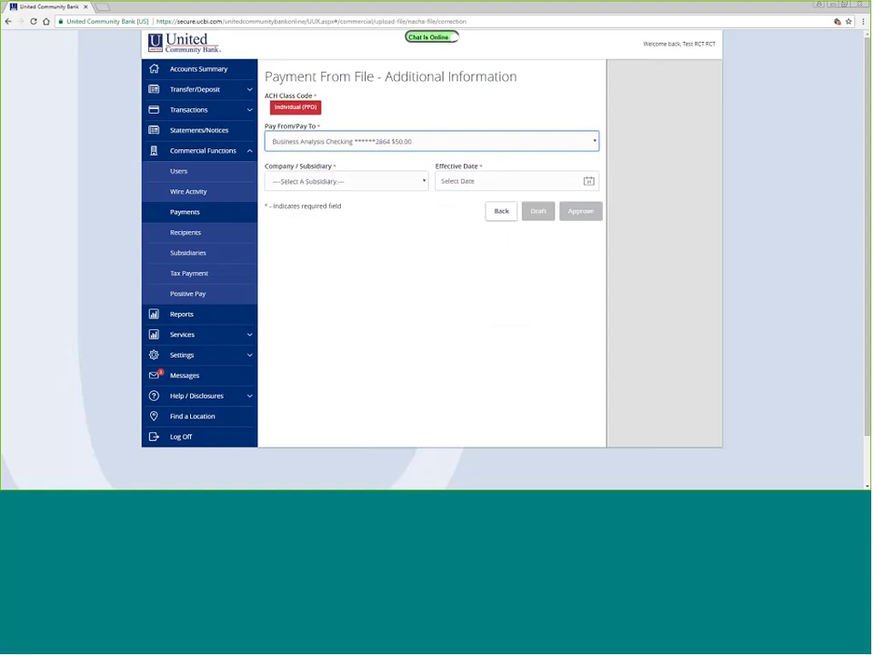
left_click(417, 181)
left_click(380, 206)
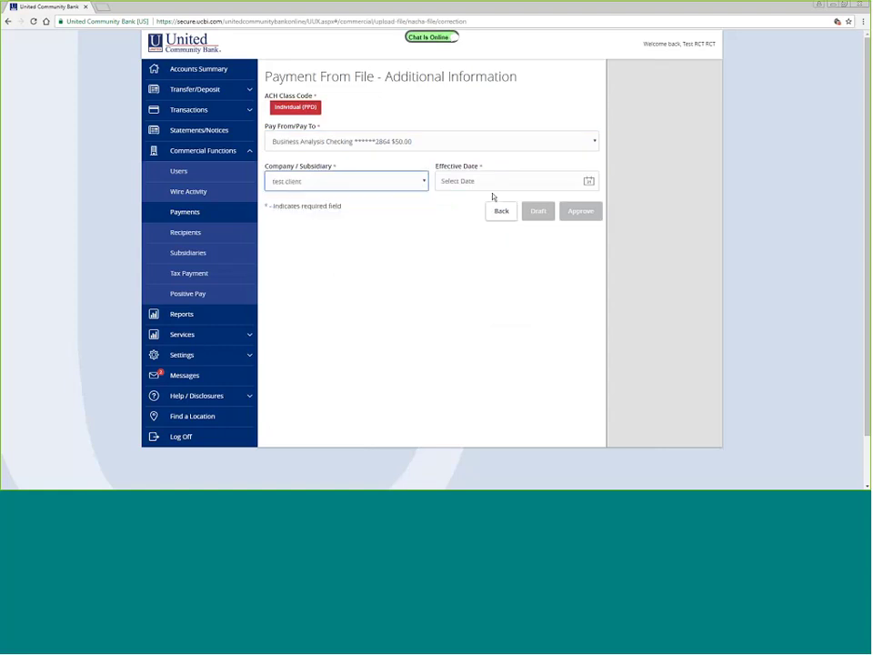
left_click(588, 181)
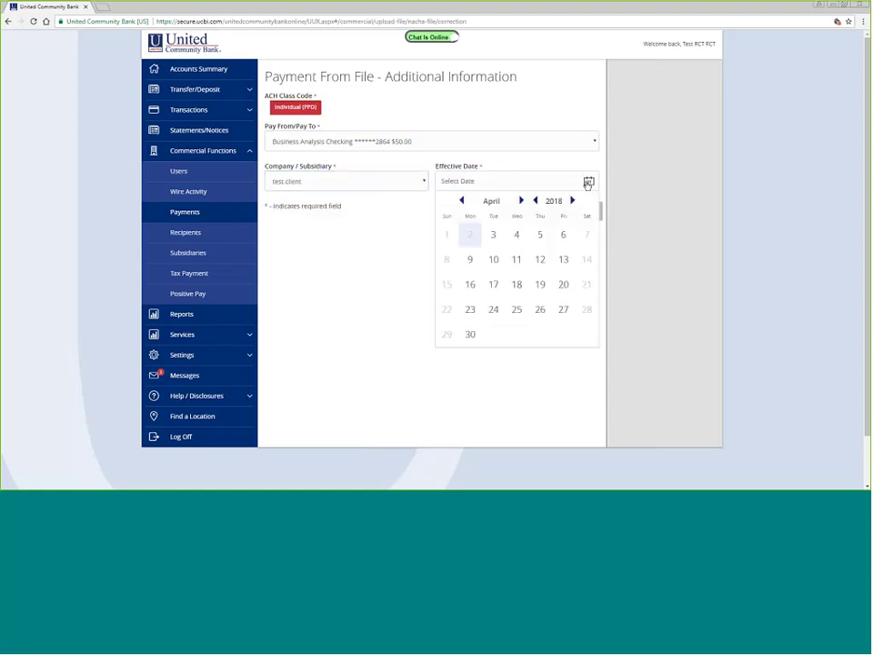
left_click(494, 235)
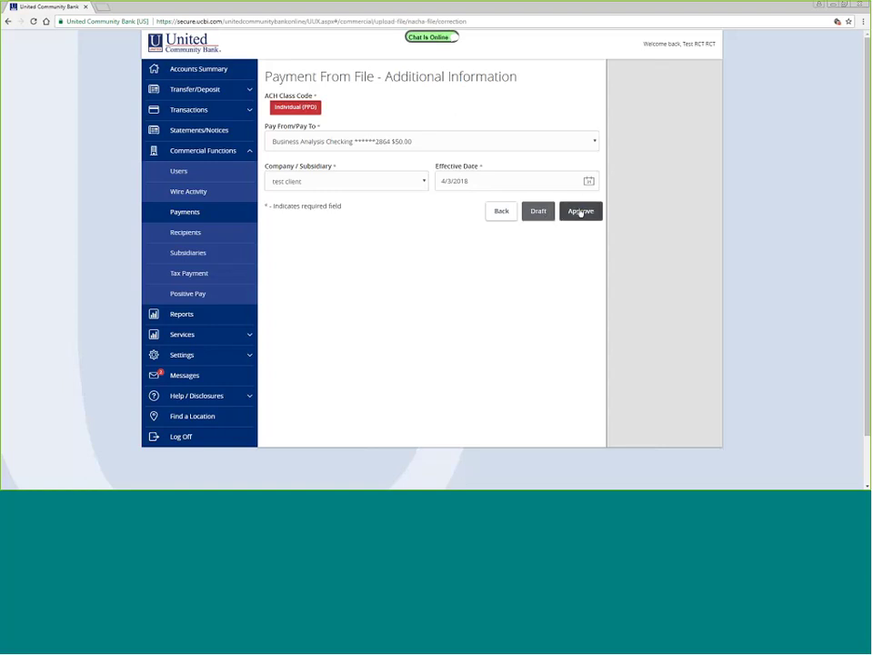
left_click(580, 212)
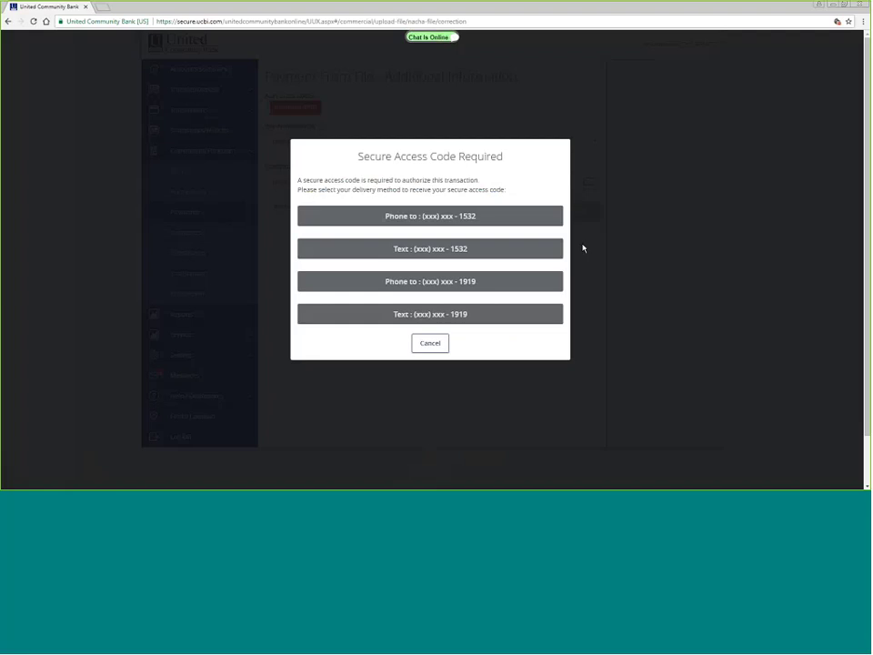
- Verify the approval with the access code sent by text, then view the payment in Activity Center
left_click(470, 250)
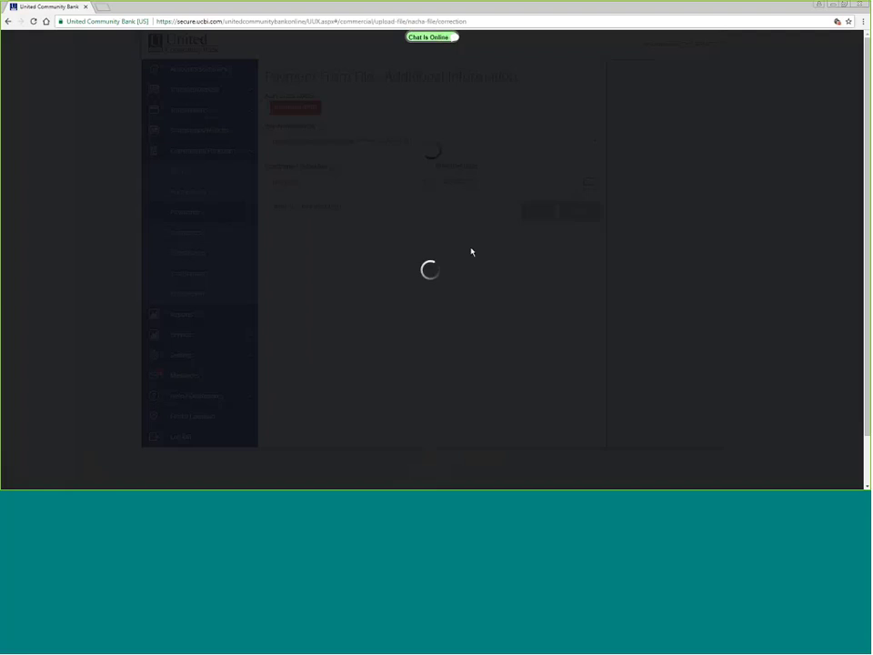
left_click(444, 214)
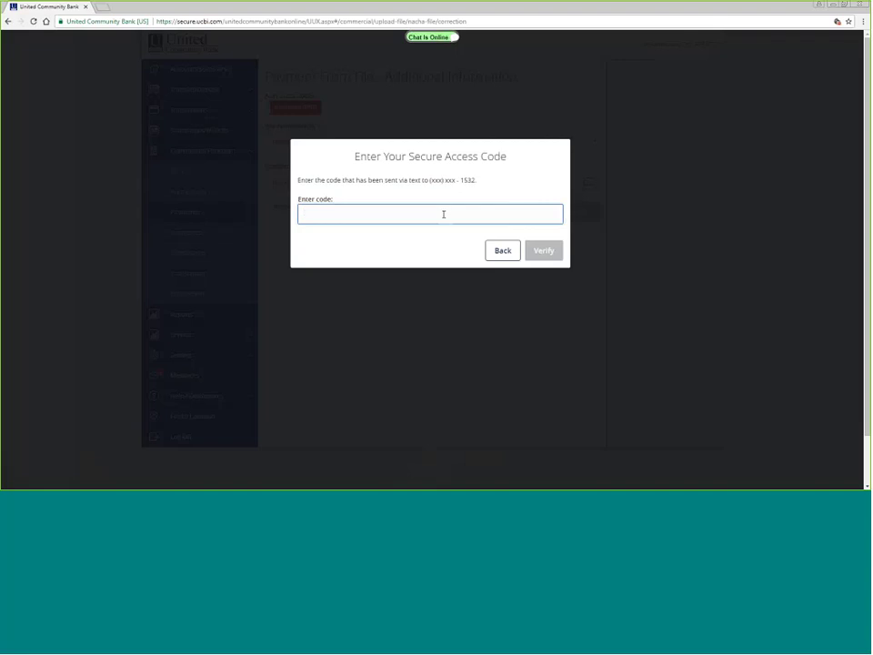
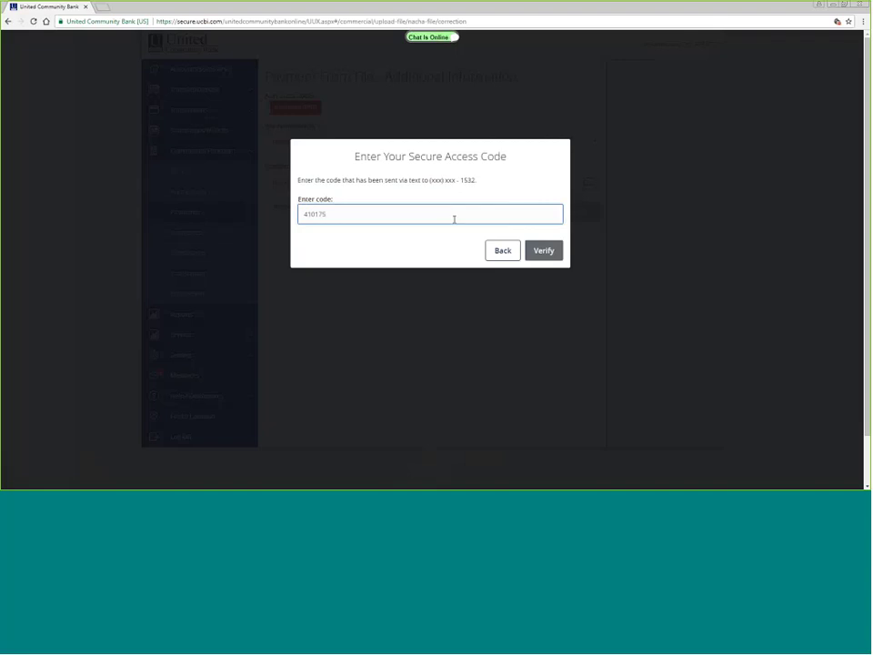
left_click(546, 251)
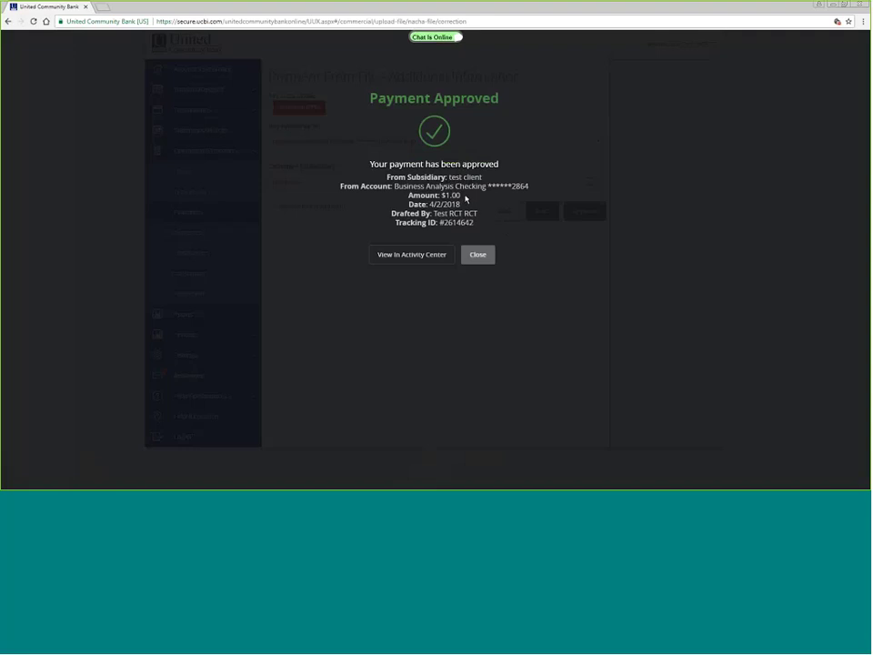
left_click(412, 255)
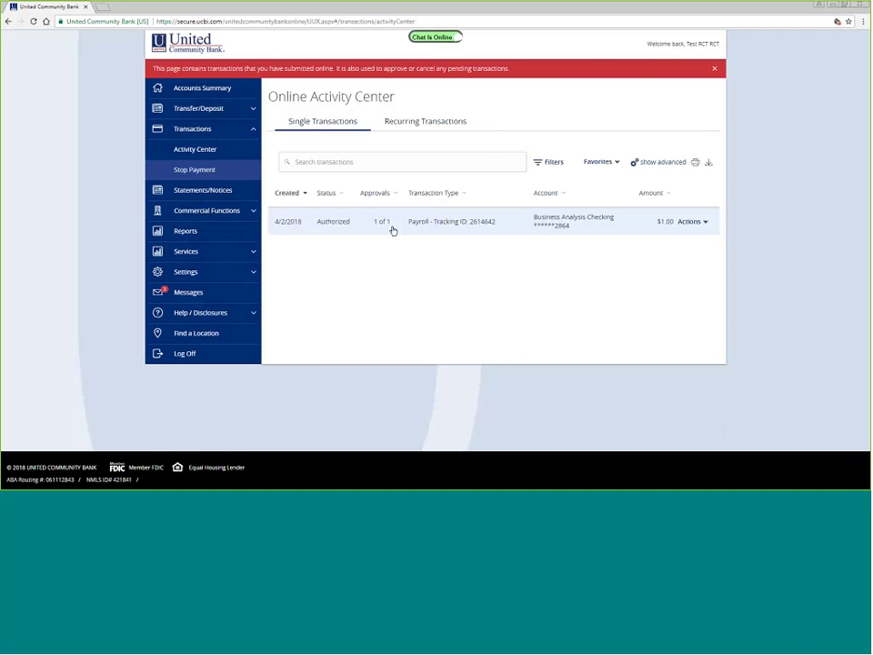
- Expand the authorized $1.00 payroll transaction's details and open its Actions menu
left_click(334, 227)
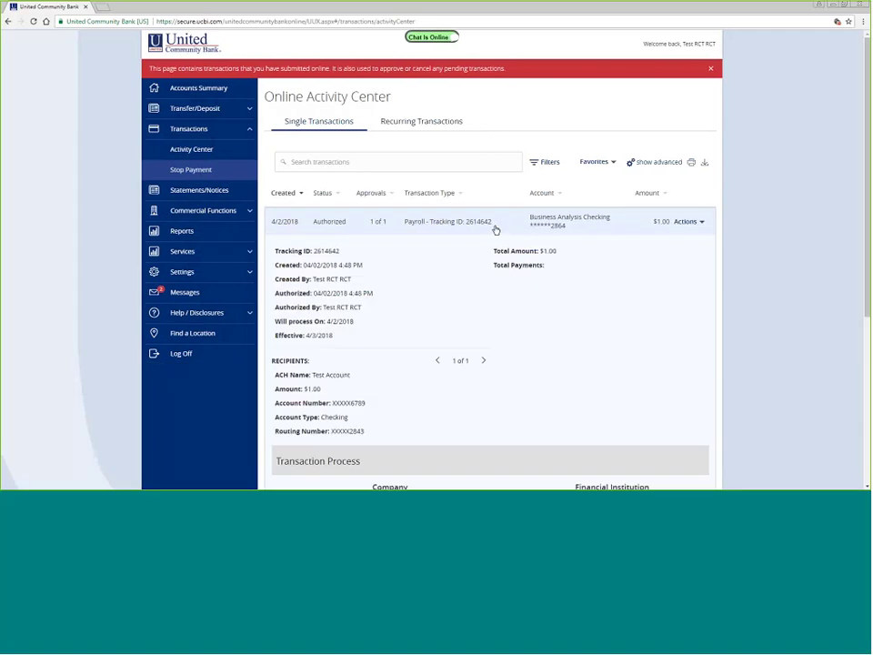
scroll(501, 319, "down", 3)
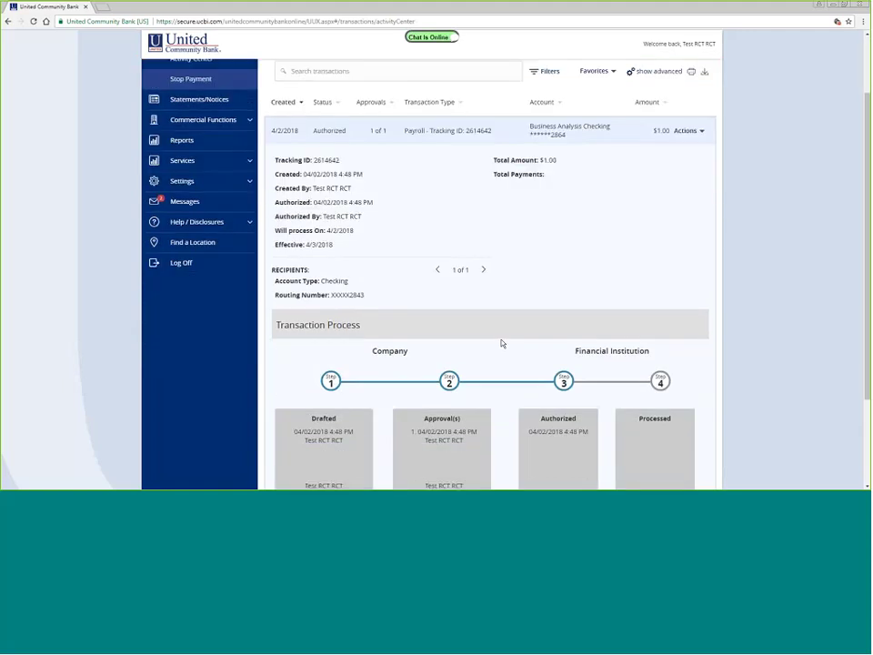
scroll(501, 343, "up", 4)
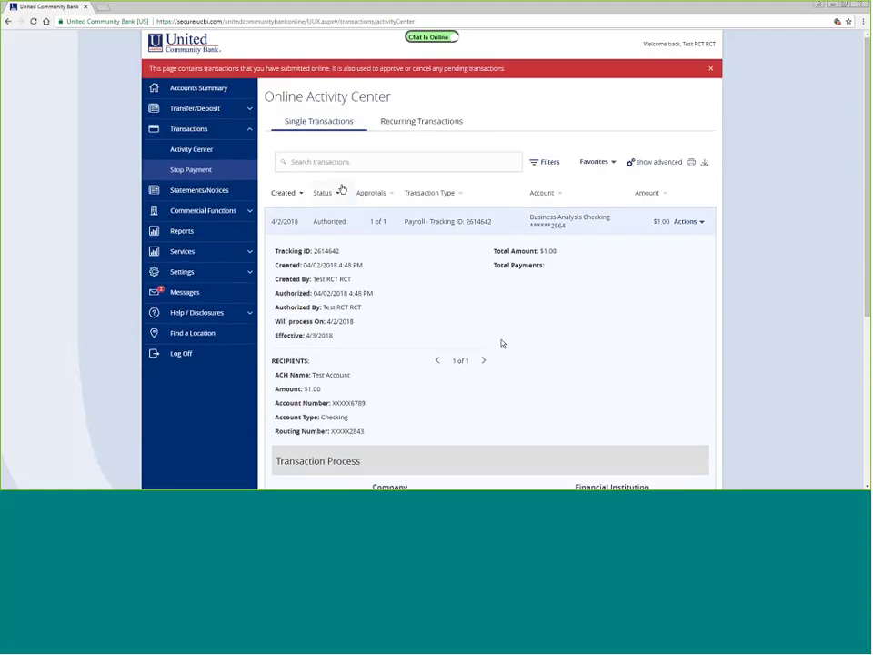
left_click(201, 131)
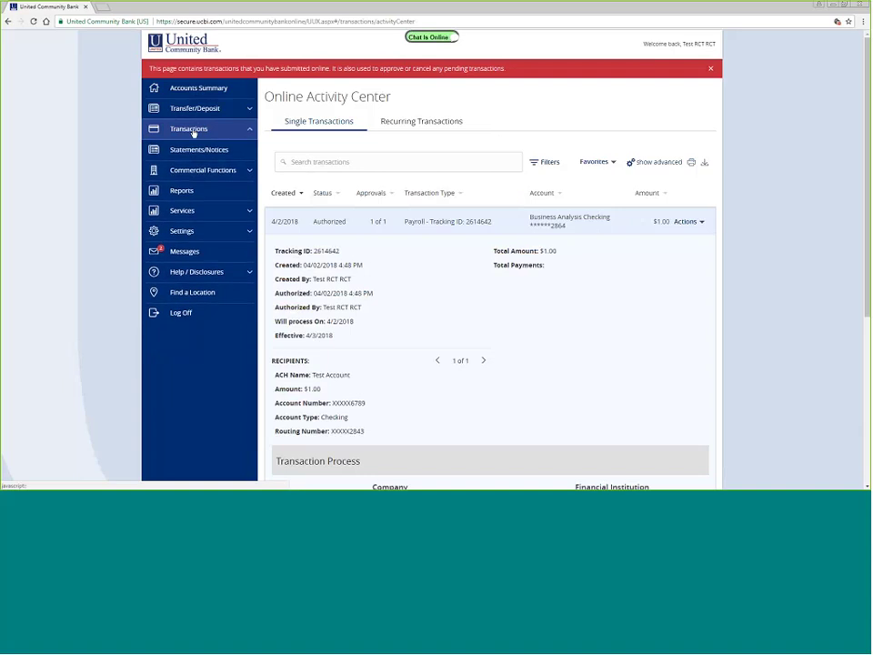
left_click(193, 131)
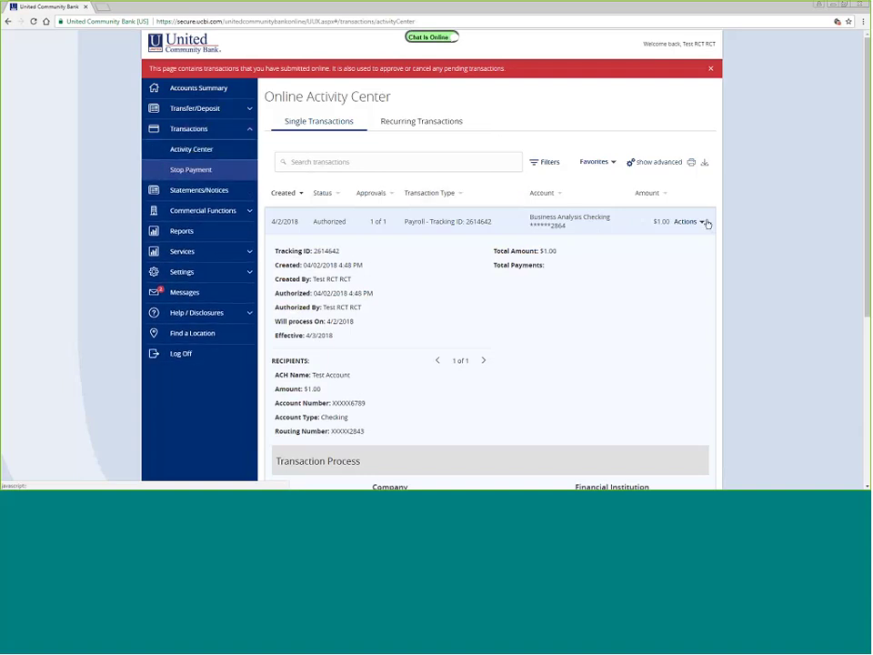
left_click(585, 221)
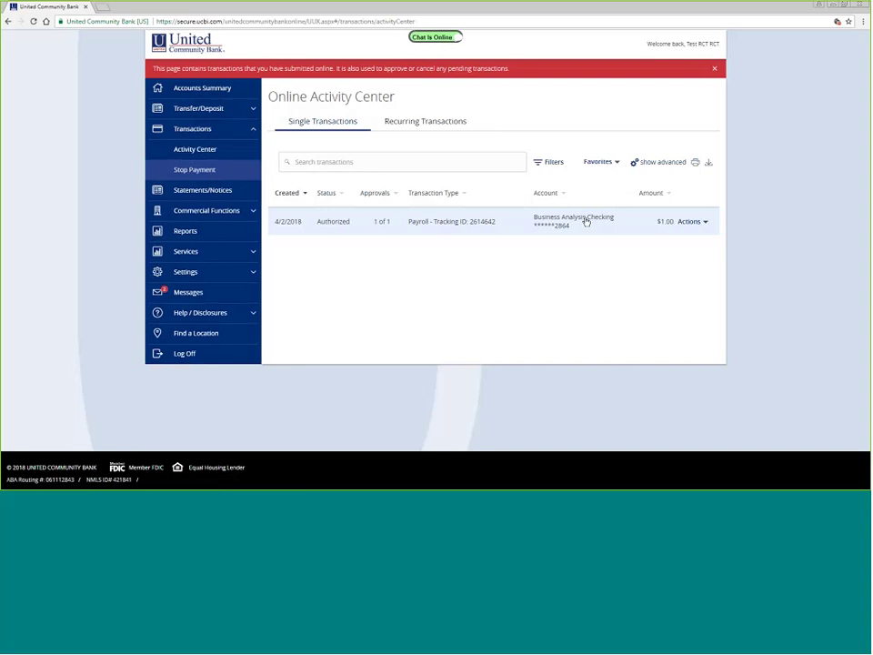
left_click(586, 221)
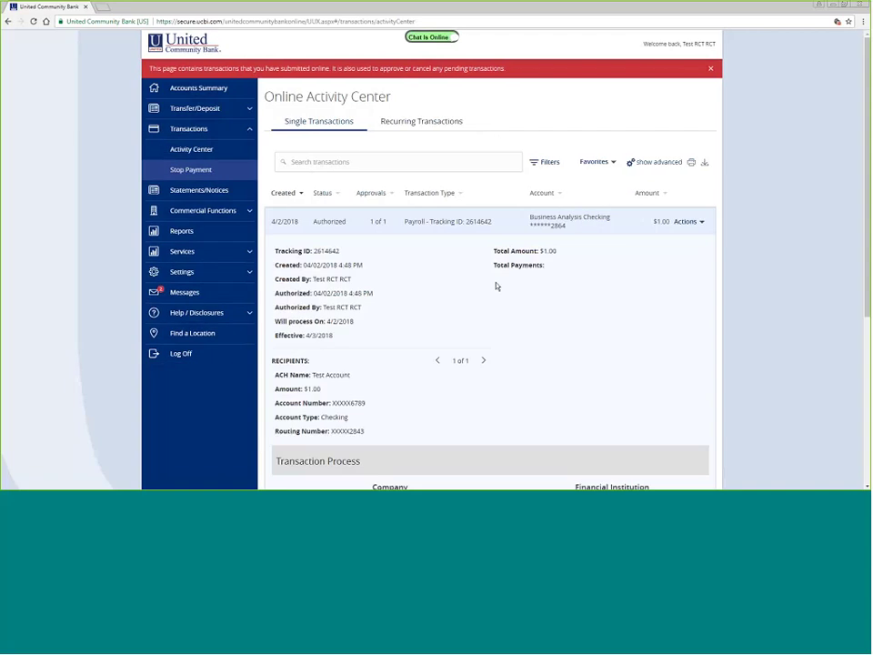
scroll(527, 279, "down", 4)
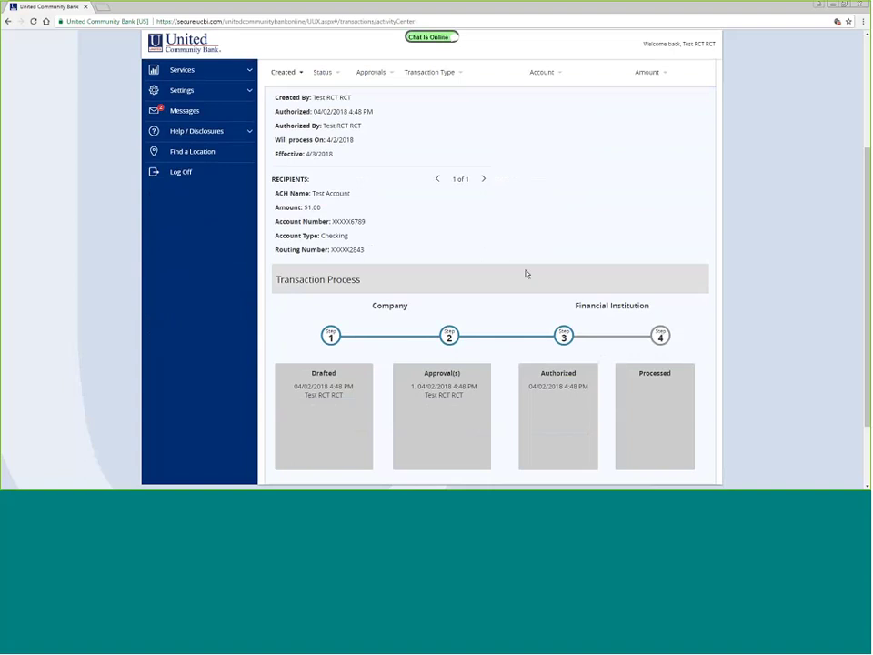
scroll(524, 273, "up", 1)
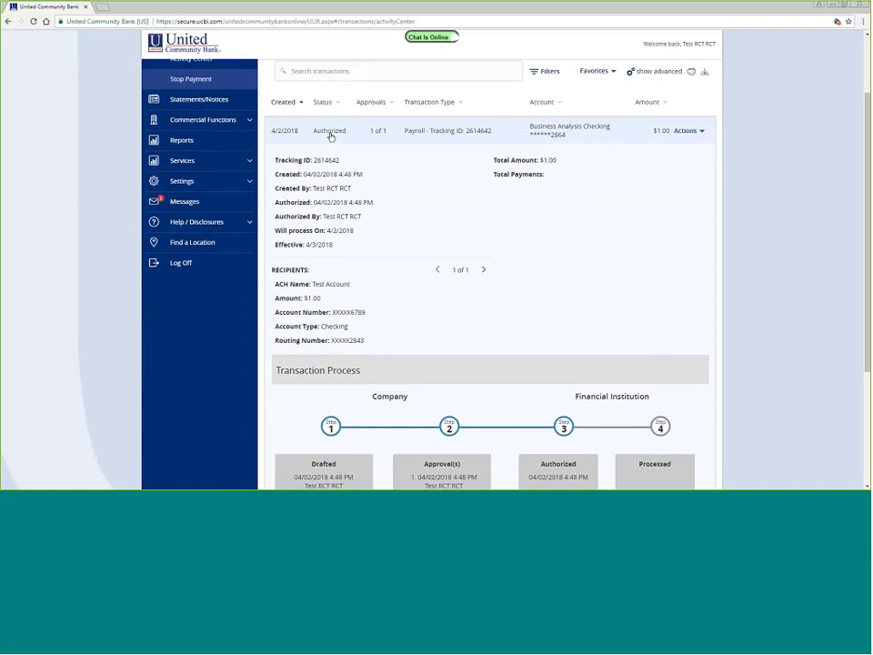
left_click(702, 132)
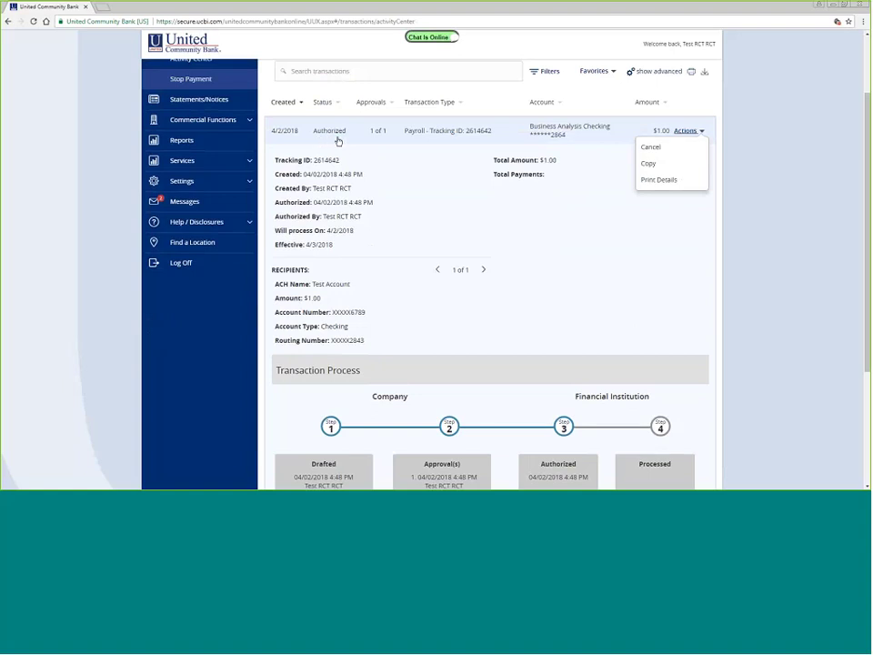
- Cancel and confirm cancelling the authorized payroll payment, then go to Commercial Functions > Payments
left_click(652, 148)
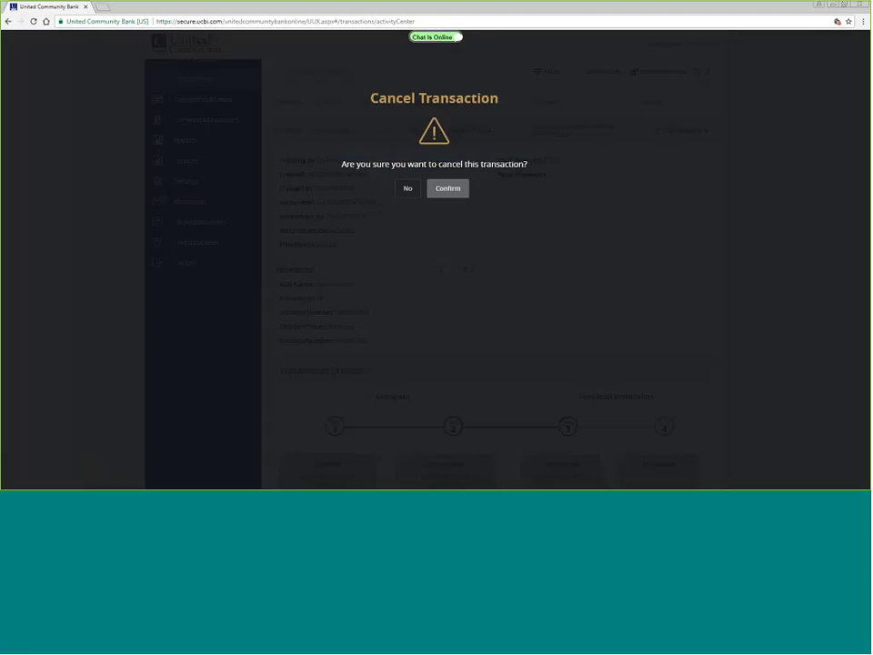
left_click(447, 194)
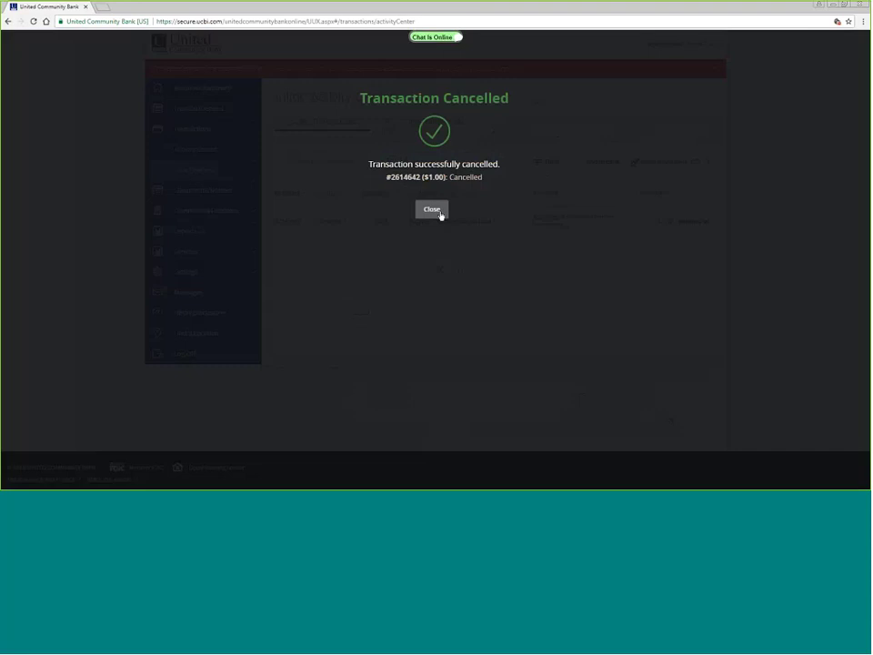
left_click(442, 214)
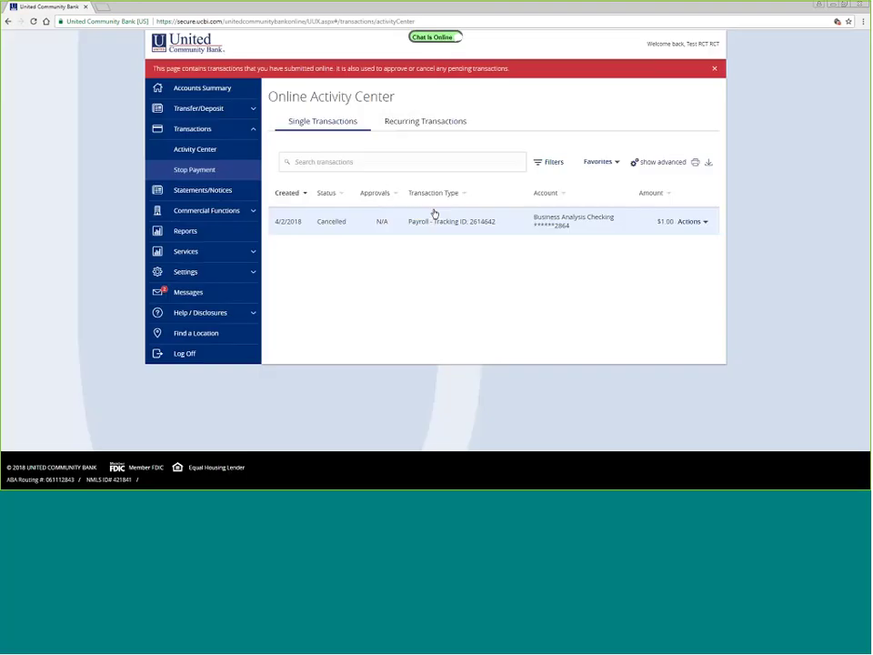
left_click(233, 211)
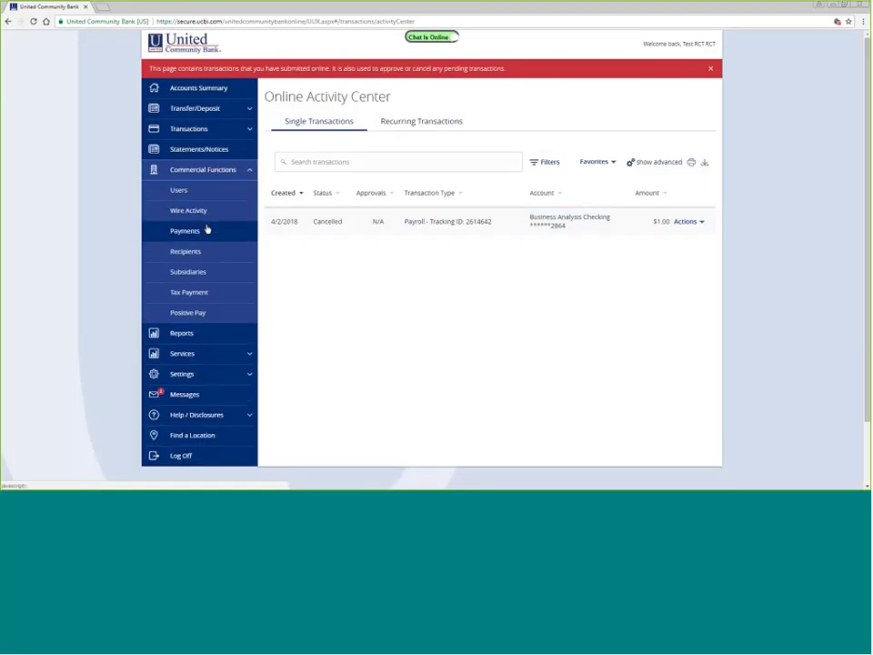
left_click(187, 231)
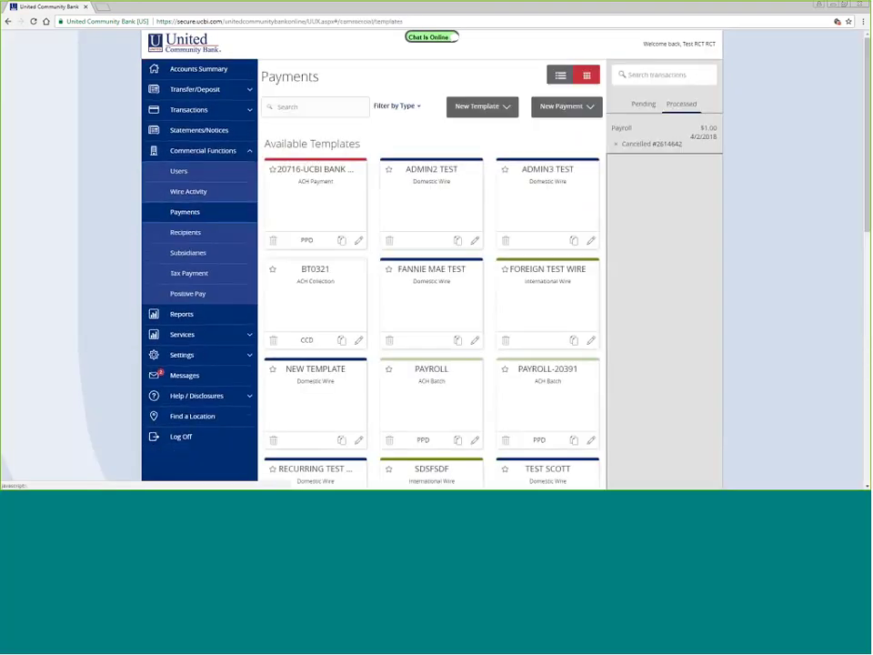
- Start a new Payroll payment from file and upload CSV Test.txt
left_click(591, 108)
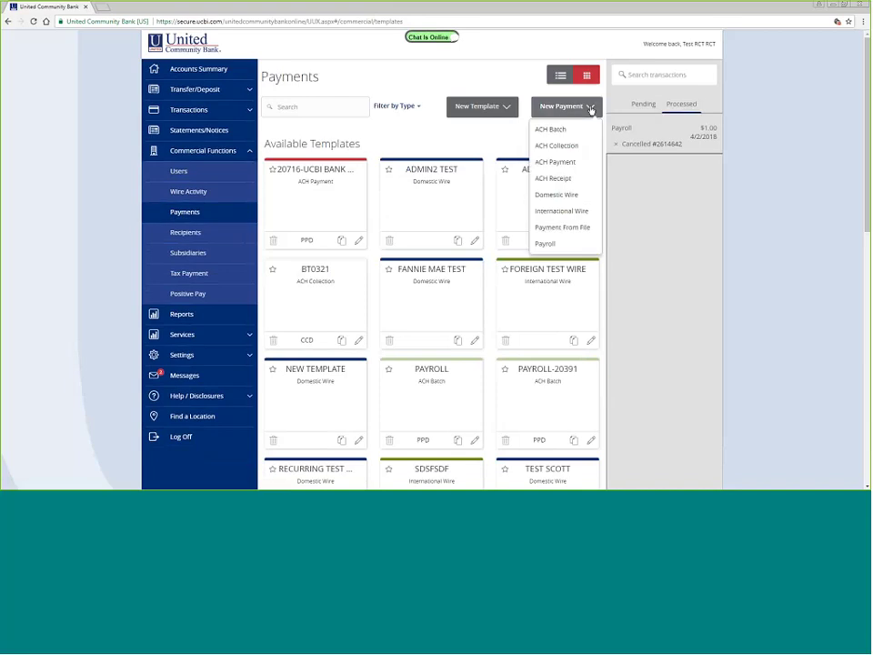
left_click(572, 229)
left_click(398, 110)
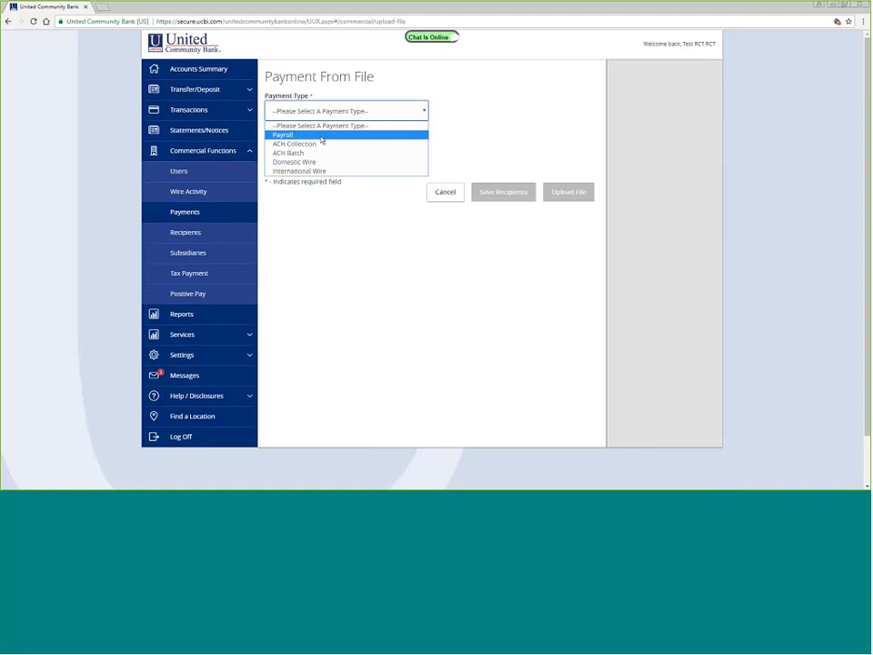
left_click(321, 136)
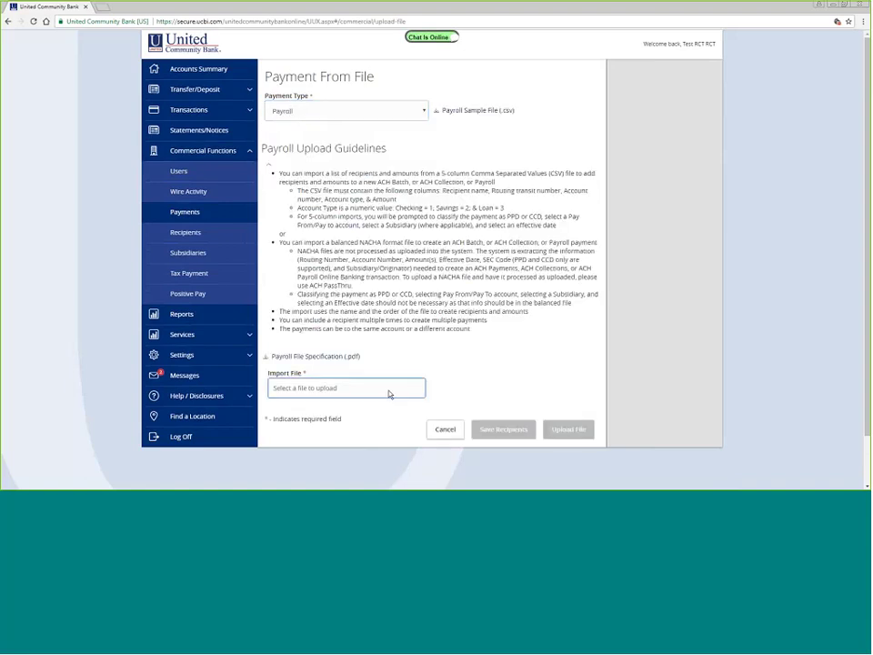
left_click(389, 393)
left_click(104, 62)
left_click(301, 223)
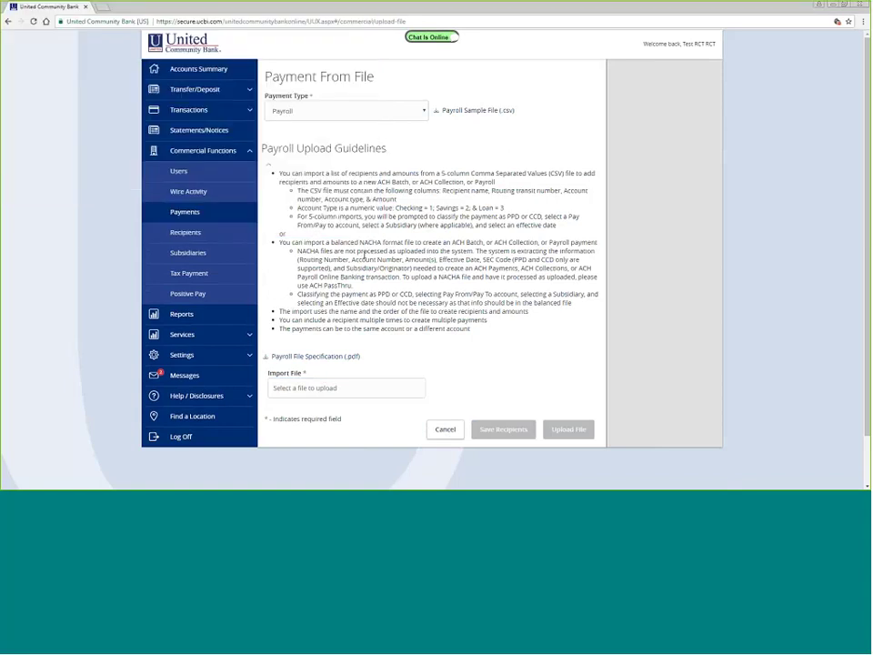
left_click(565, 431)
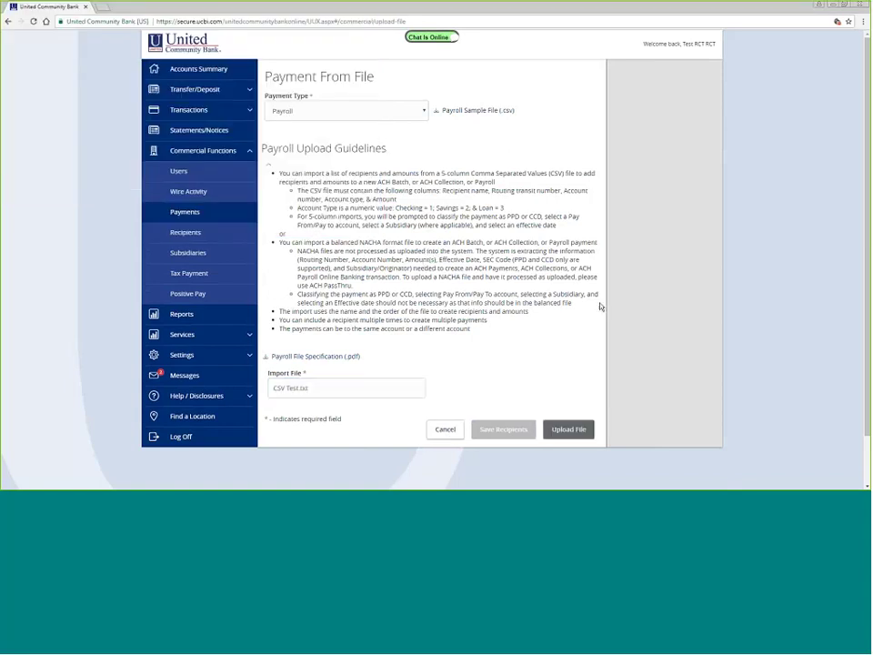
- Draft the payroll from Business Analysis Checking for test client, effective April 3, and view it
left_click(372, 142)
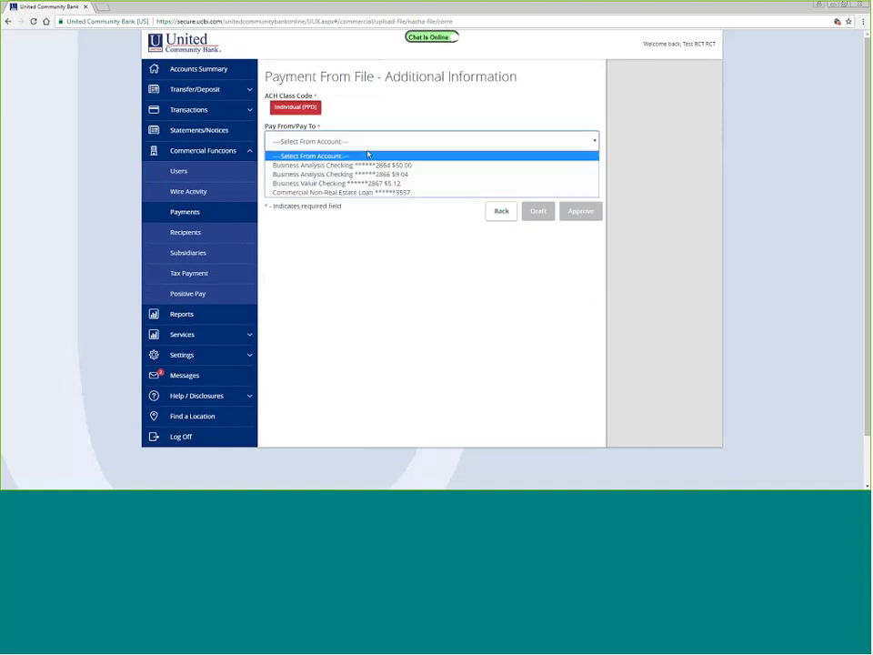
left_click(370, 166)
left_click(366, 183)
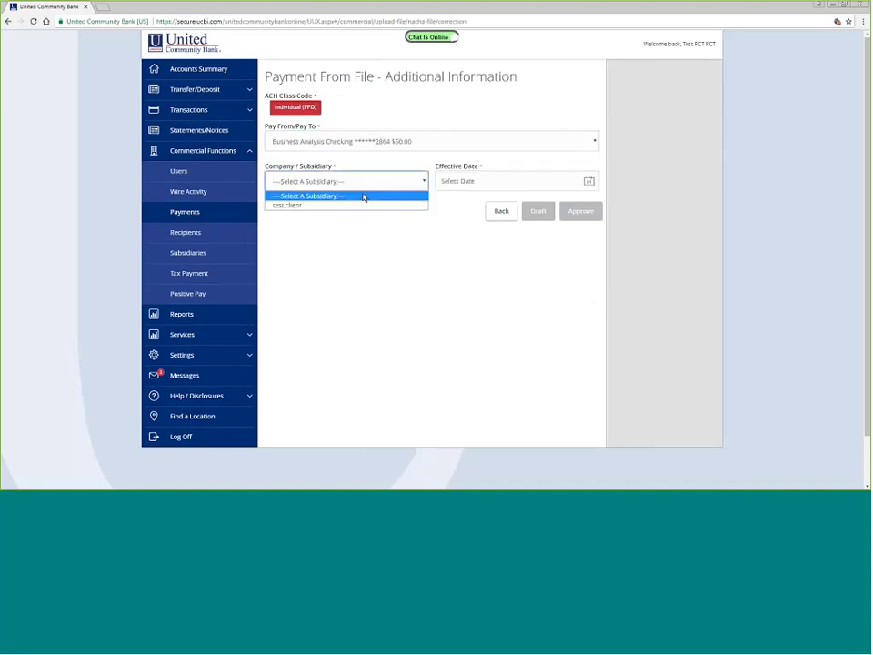
left_click(374, 206)
left_click(538, 183)
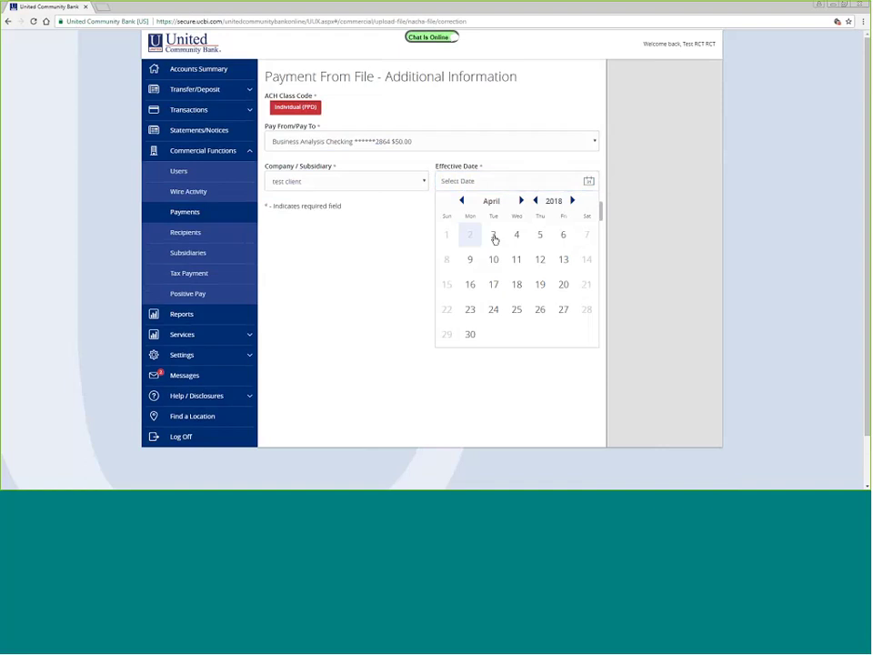
left_click(494, 237)
left_click(545, 213)
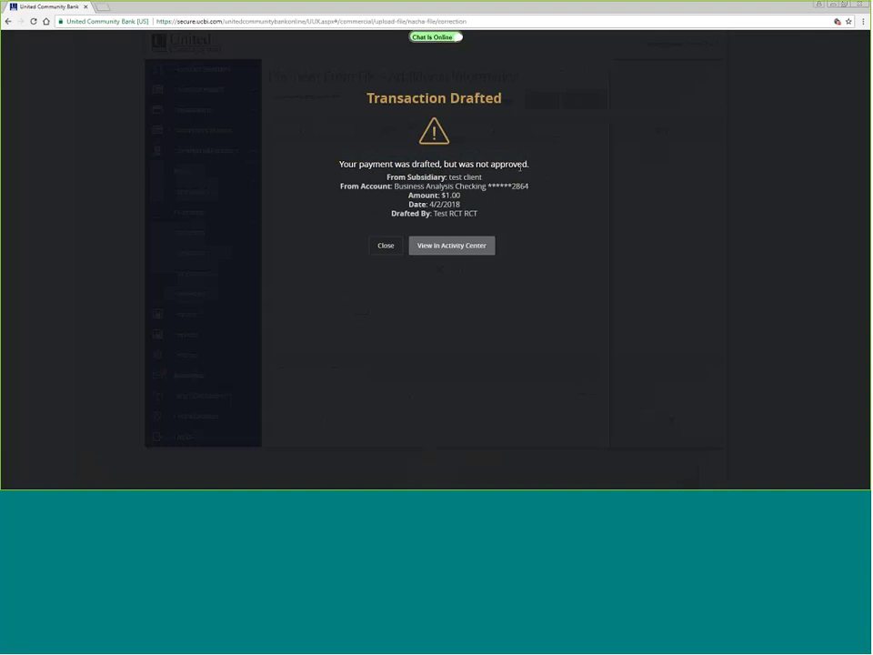
left_click(448, 246)
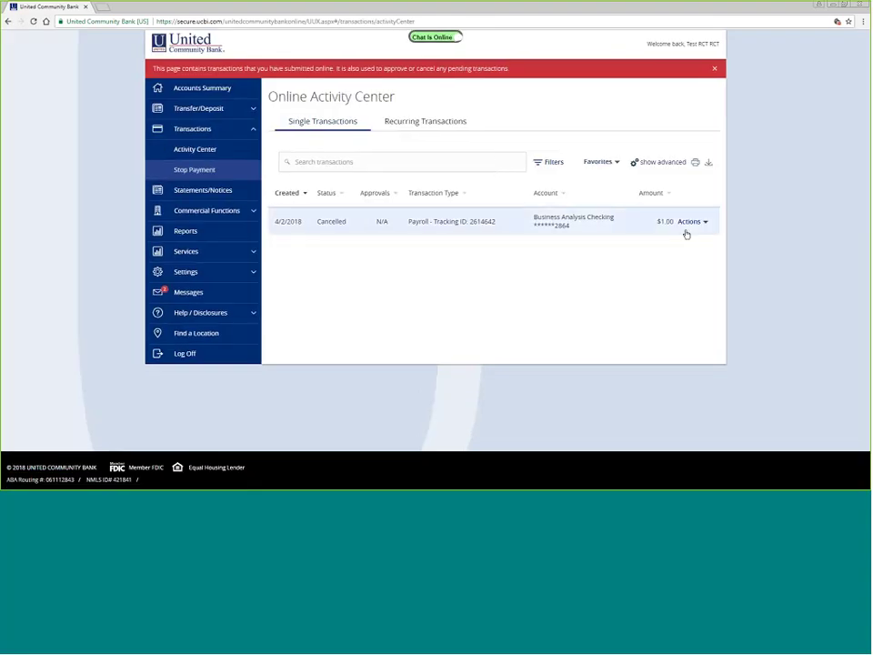
- Return to the Activity Center via Accounts Summary and open the drafted payroll's Actions menu
left_click(705, 223)
left_click(707, 224)
left_click(708, 224)
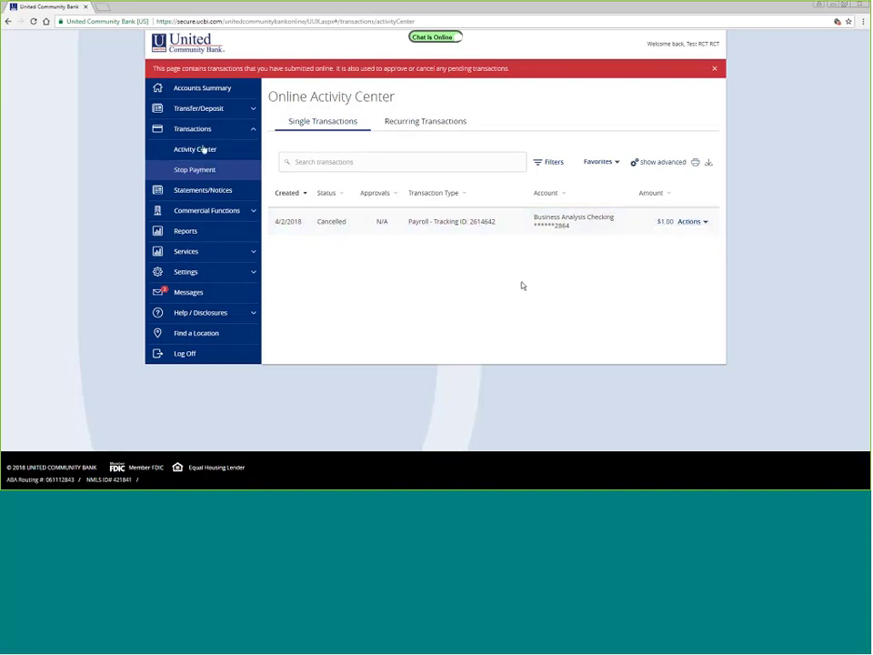
left_click(202, 129)
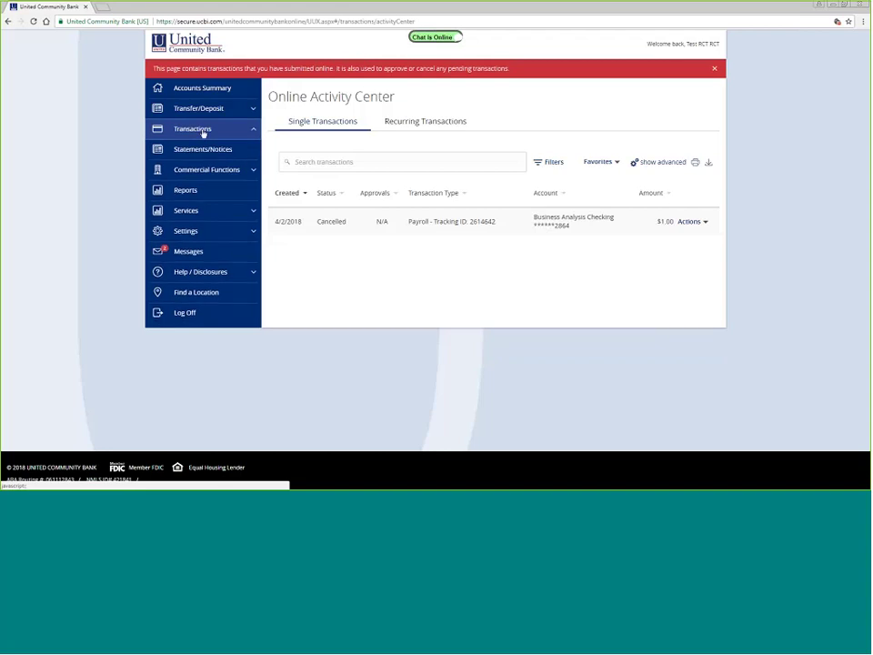
left_click(199, 130)
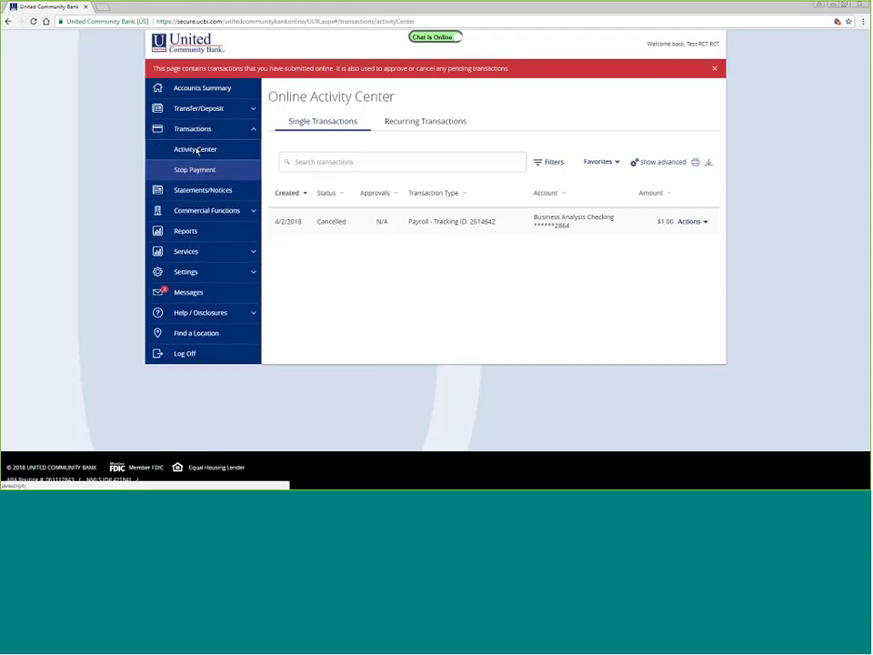
left_click(201, 90)
left_click(212, 110)
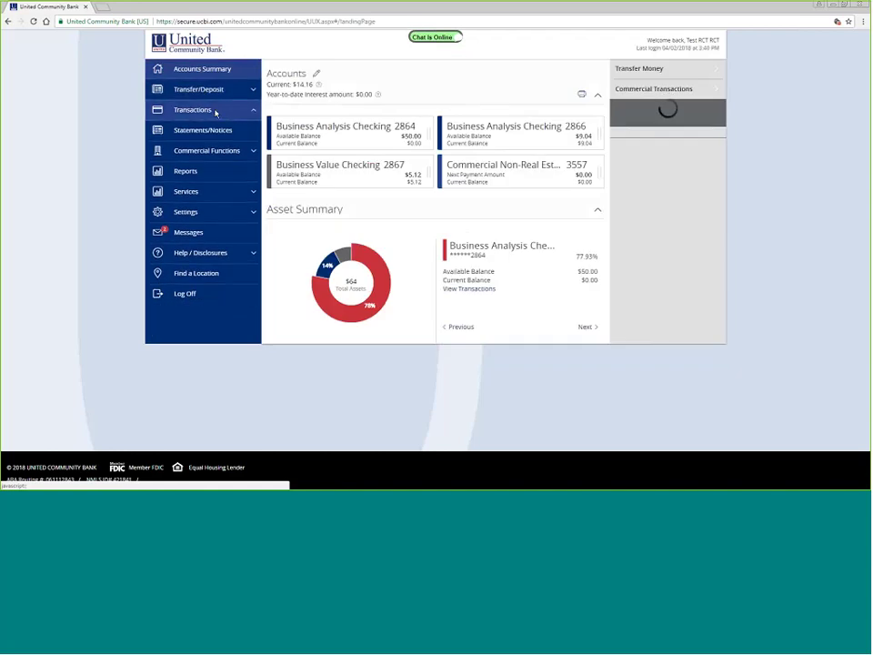
left_click(202, 132)
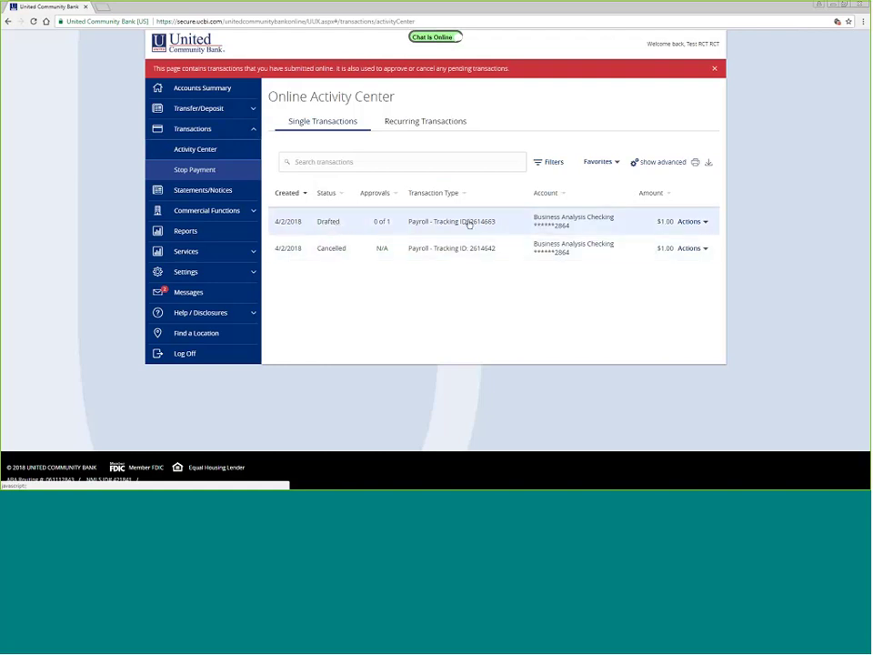
left_click(707, 225)
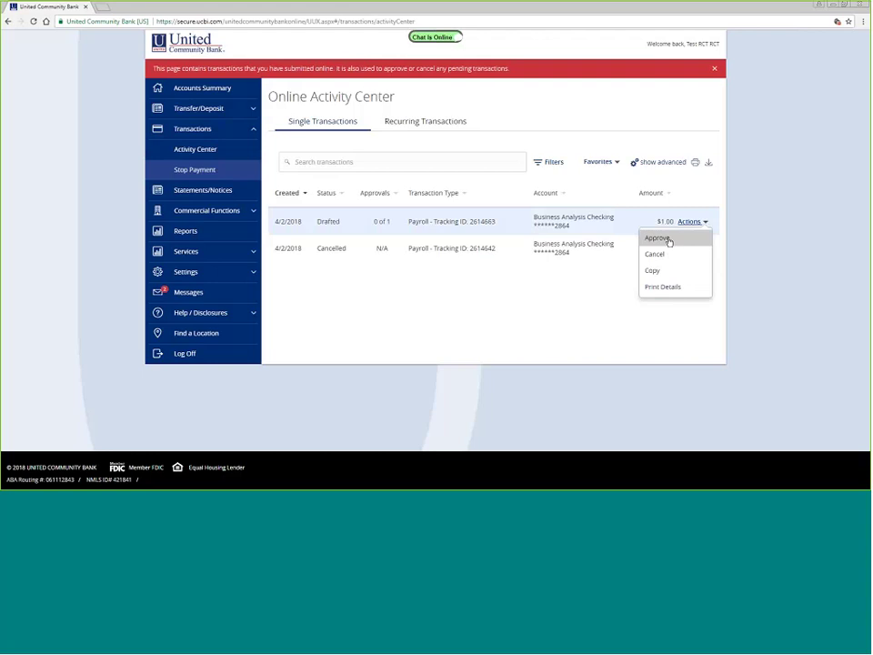
- Approve and confirm the drafted payroll, requesting the secure access code by text
left_click(668, 239)
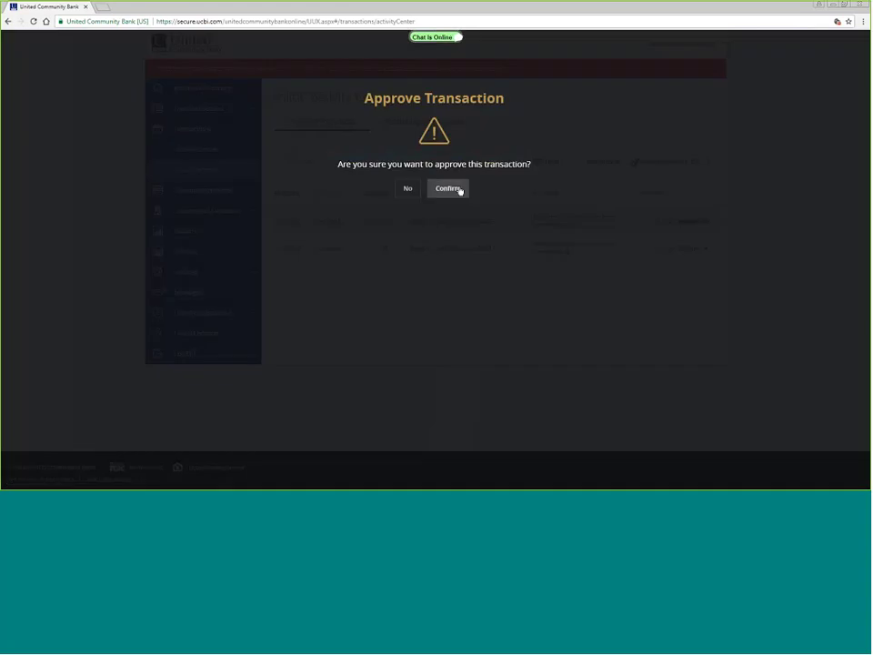
left_click(459, 189)
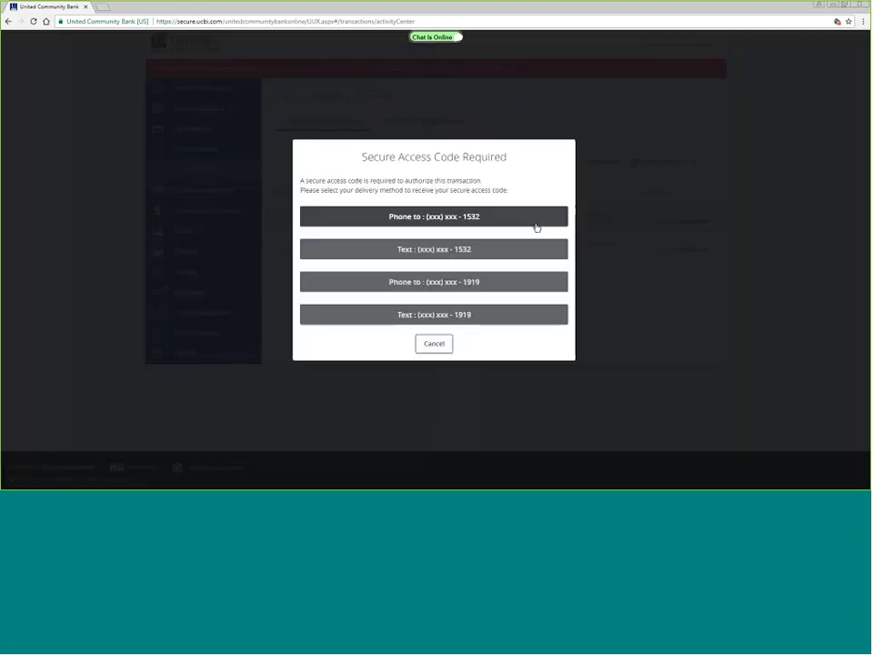
left_click(461, 249)
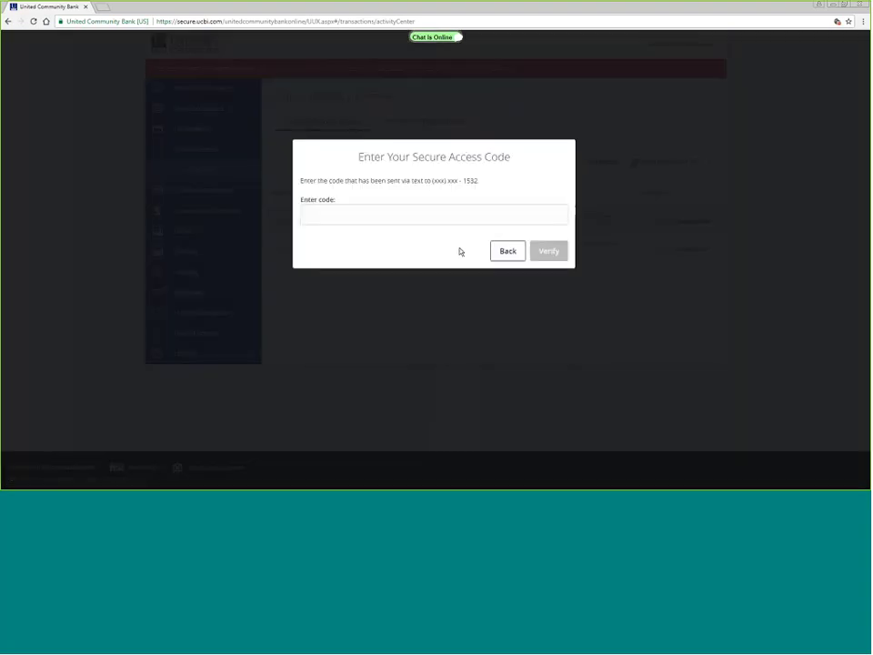
left_click(469, 210)
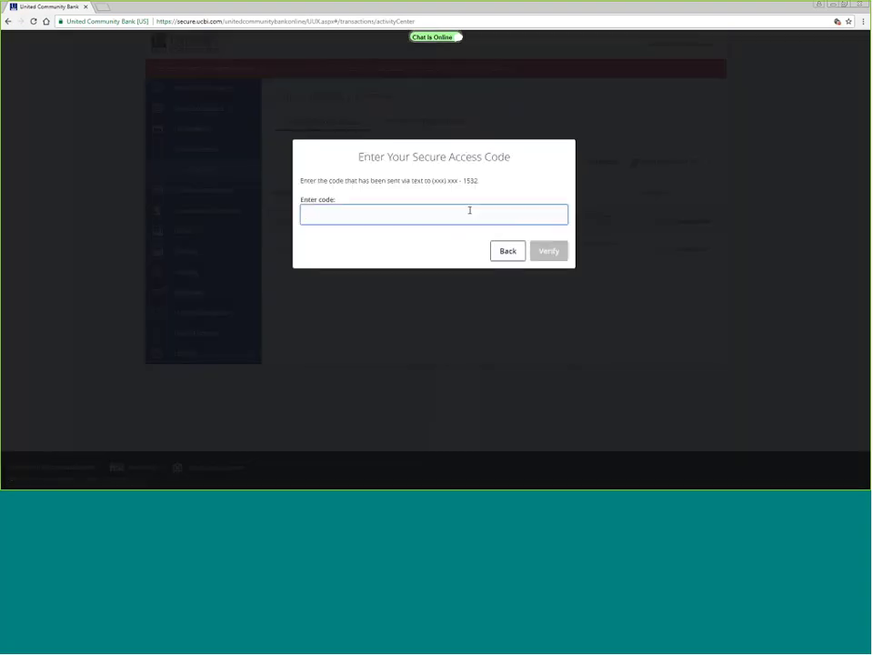
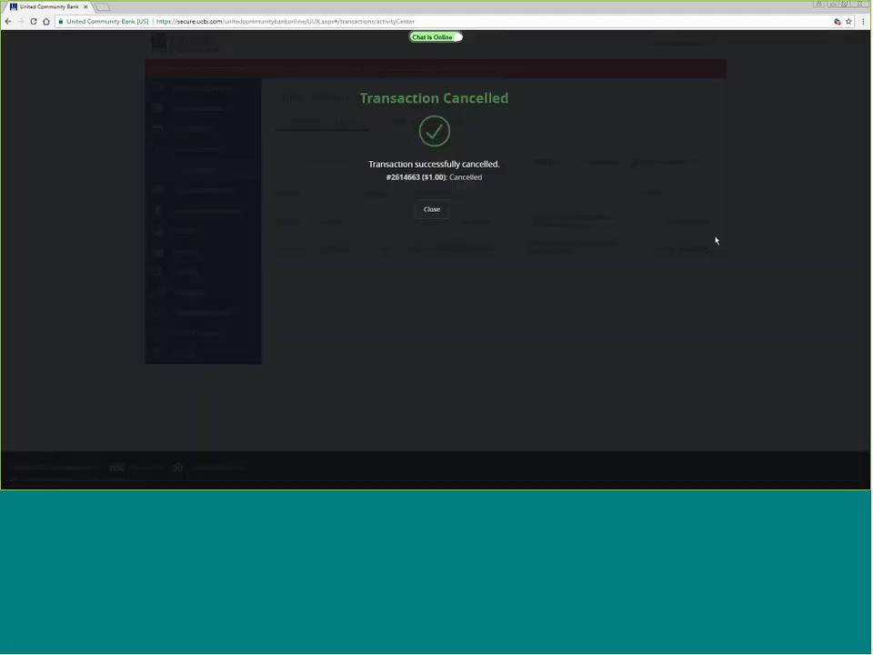
left_click(429, 210)
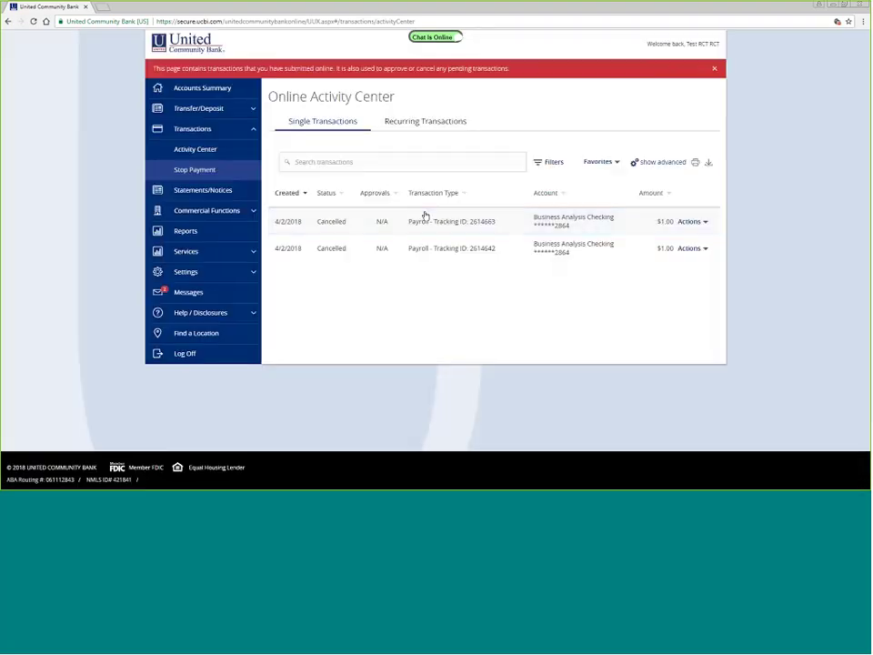
- Go to Commercial Functions > Payments and start a new Payment From File
left_click(208, 211)
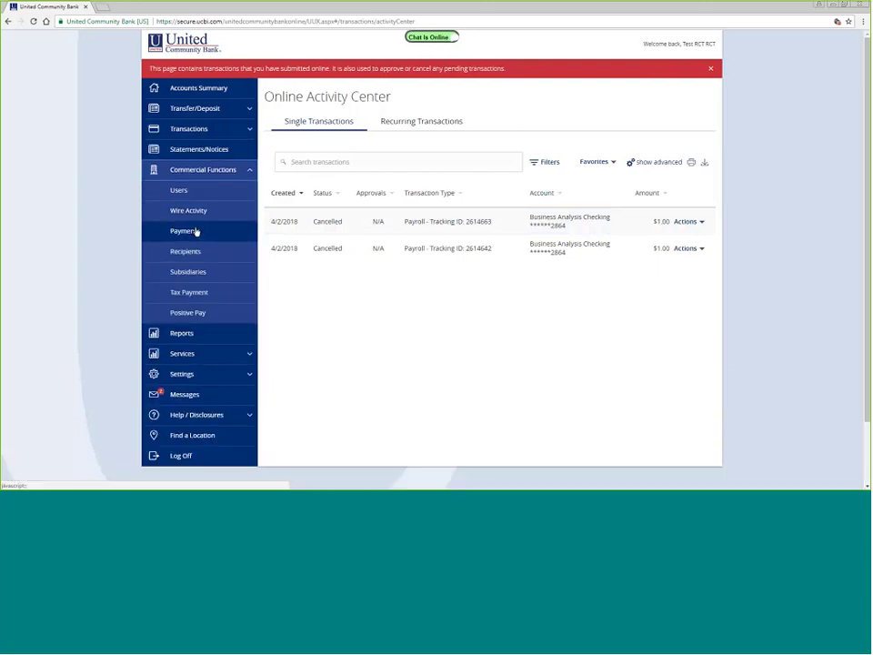
left_click(186, 231)
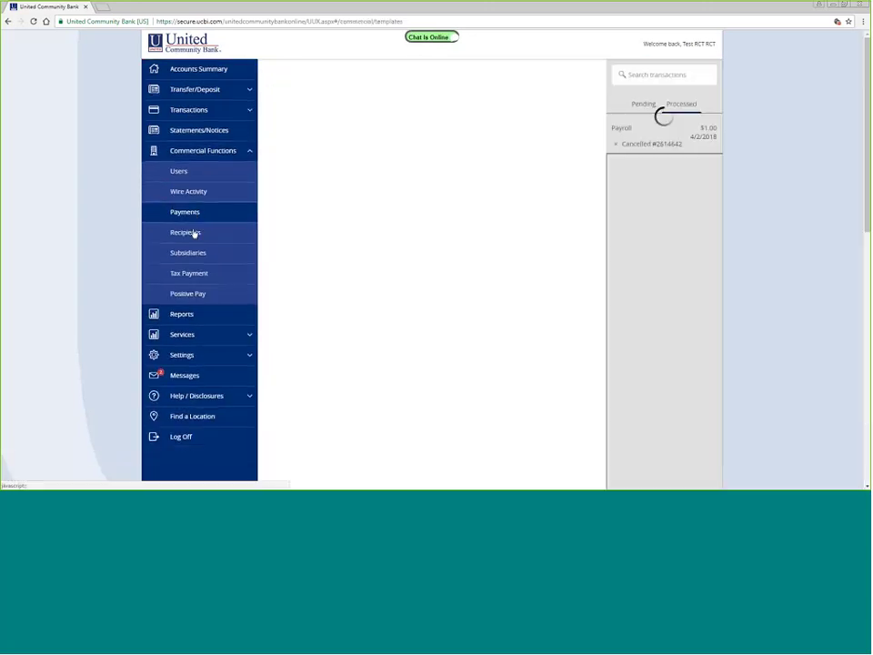
left_click(582, 106)
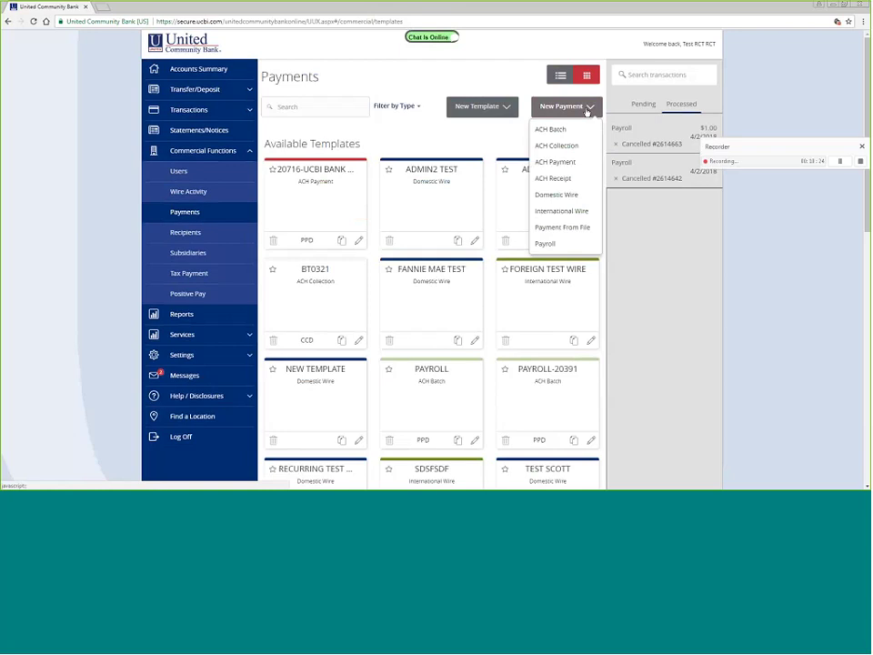
left_click(572, 229)
- Upload CSV Test.txt as an ACH Batch payment file
left_click(368, 111)
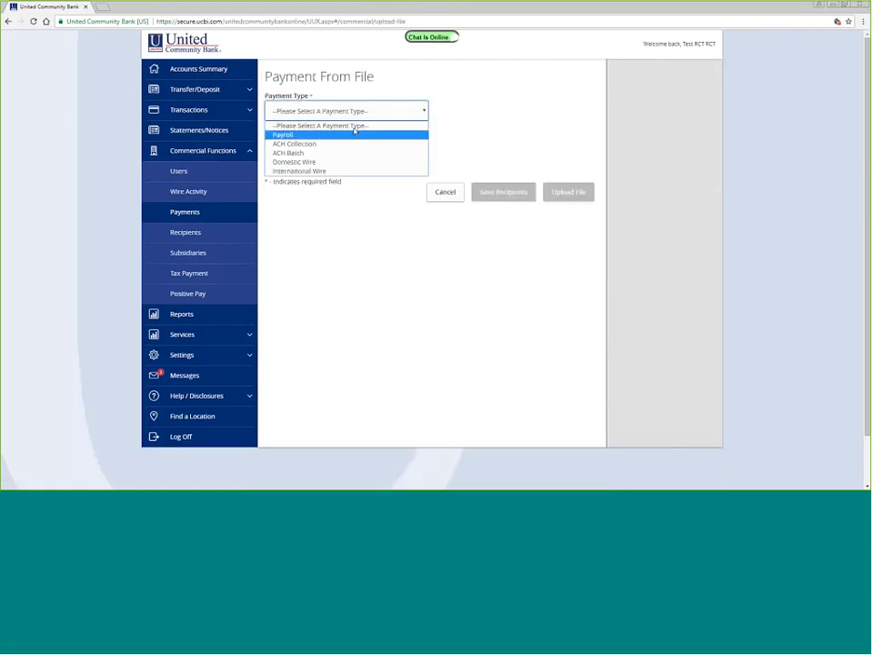
left_click(314, 153)
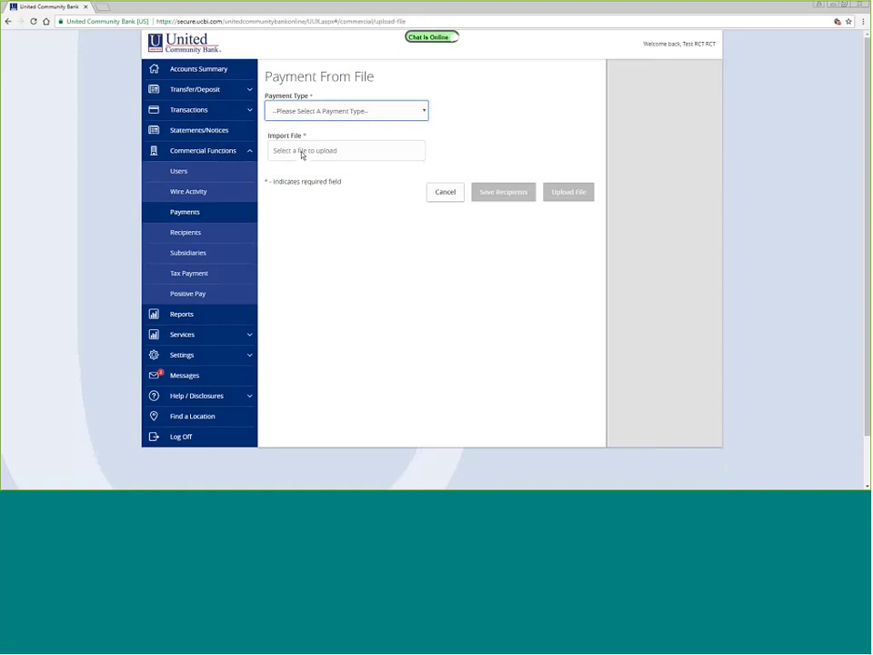
left_click(344, 391)
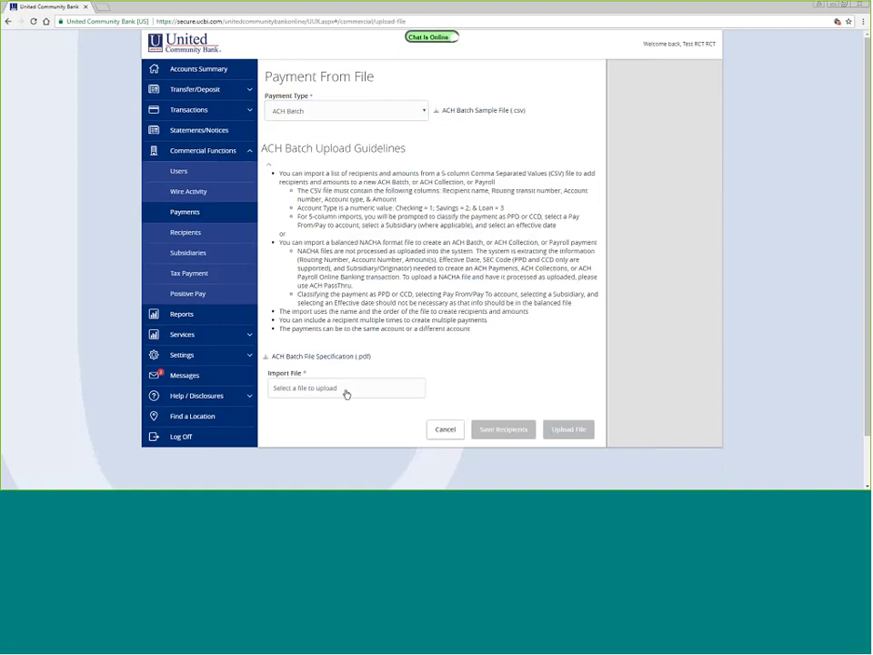
left_click(107, 62)
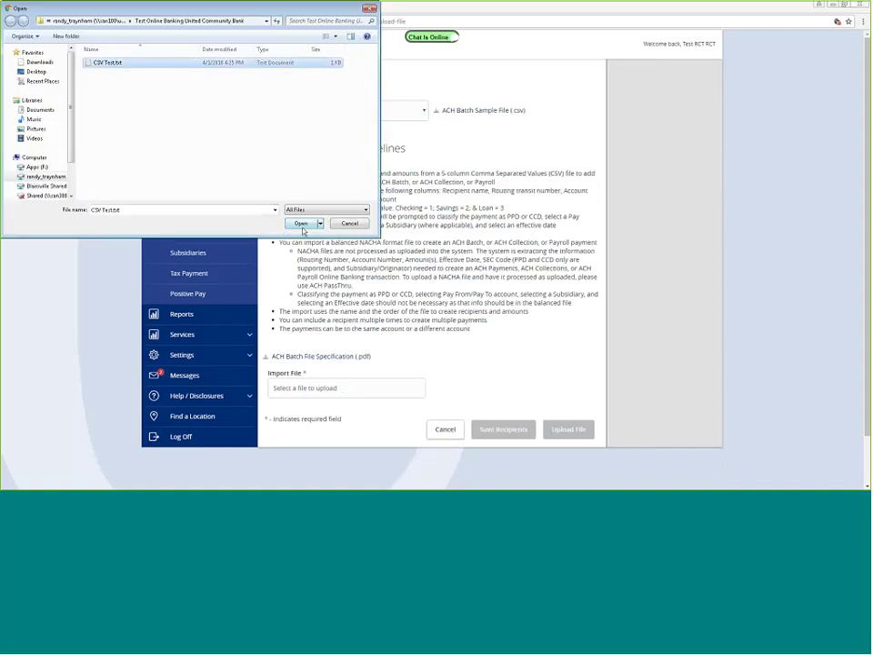
left_click(300, 223)
left_click(573, 430)
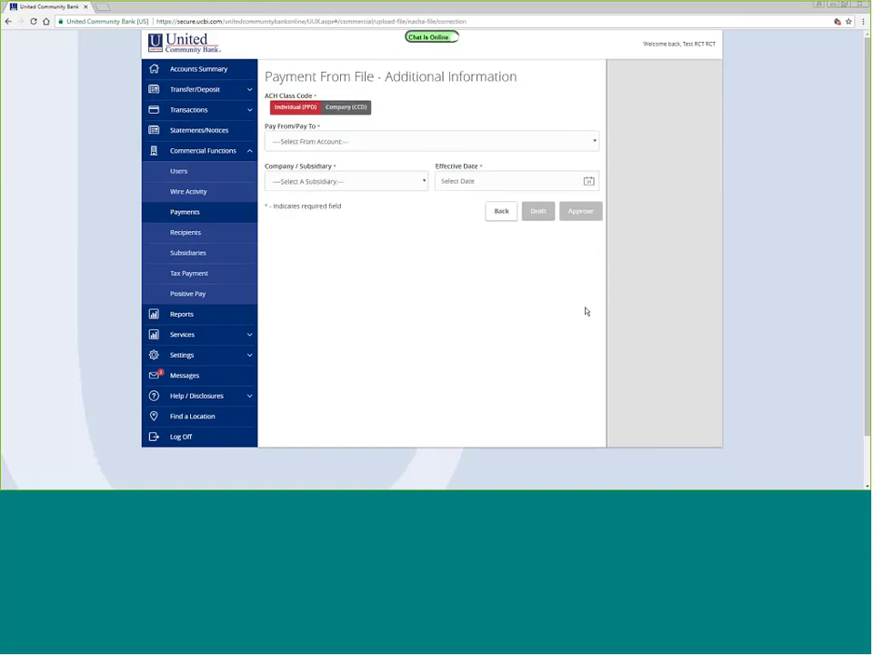
- Pay the batch from Business Analysis Checking as Company (CCD) for subsidiary test client
left_click(487, 138)
left_click(406, 167)
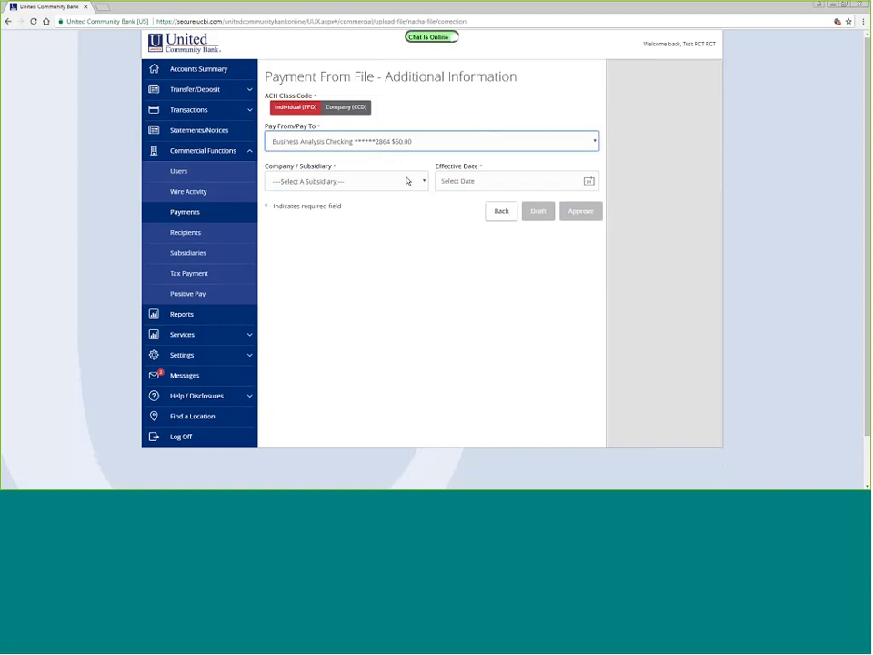
left_click(360, 108)
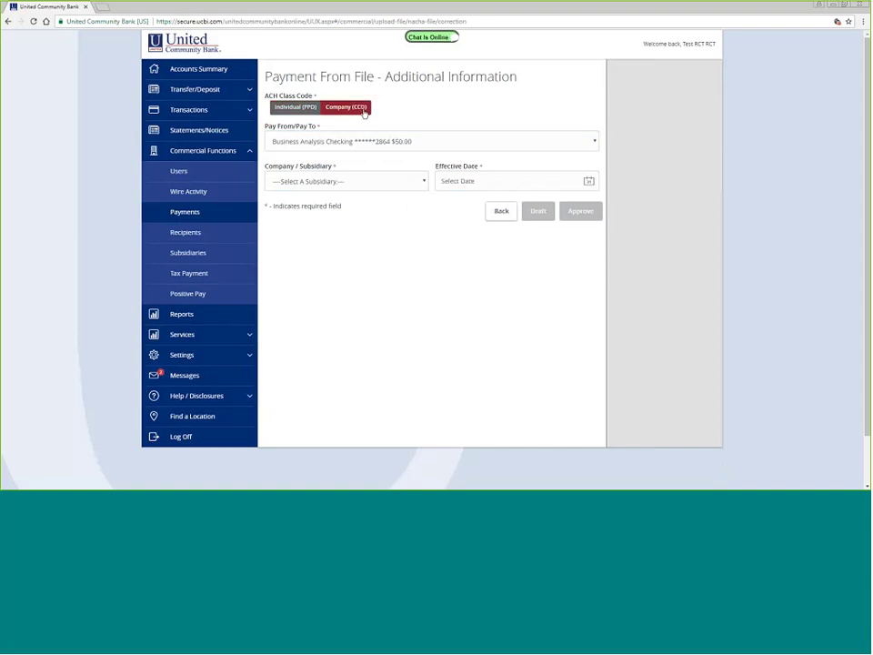
left_click(397, 180)
left_click(397, 205)
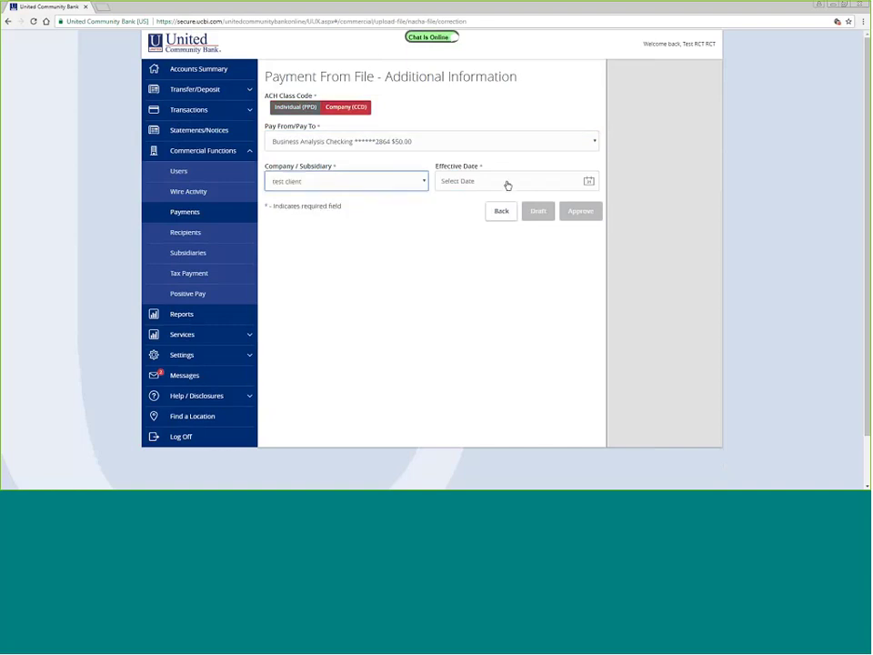
- Set the effective date to 4/6/2018 and approve the ACH batch
left_click(507, 185)
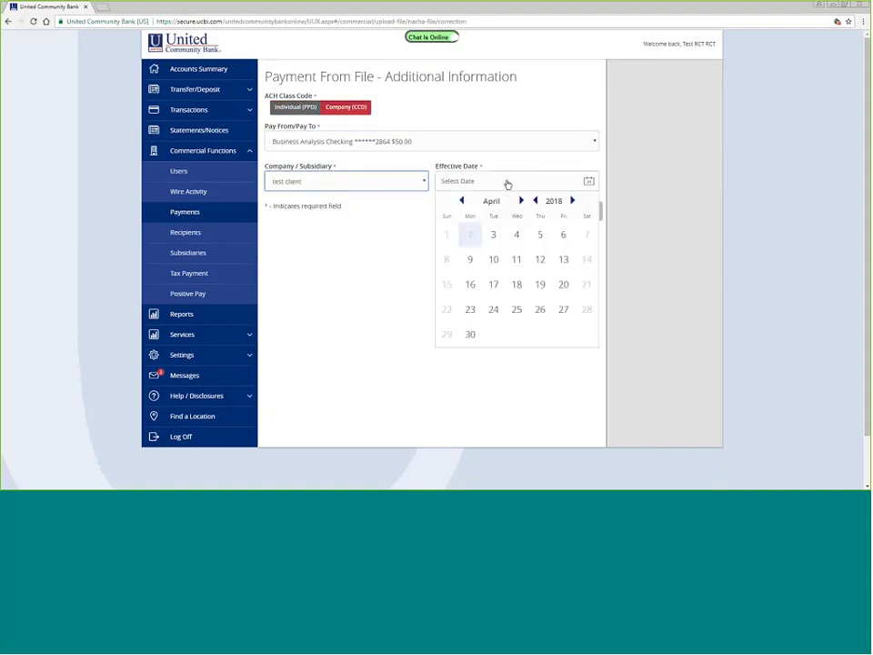
left_click(562, 236)
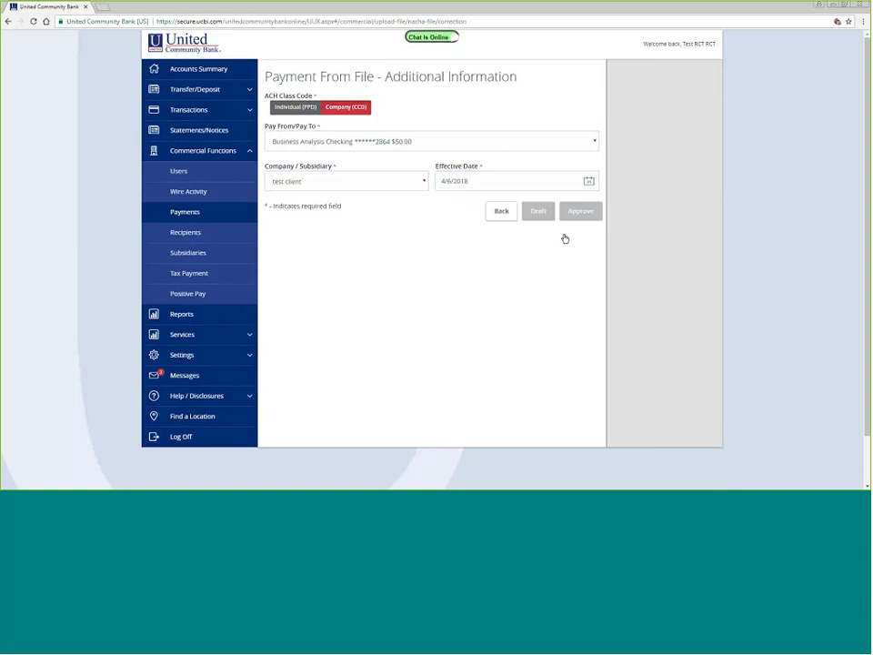
left_click(580, 214)
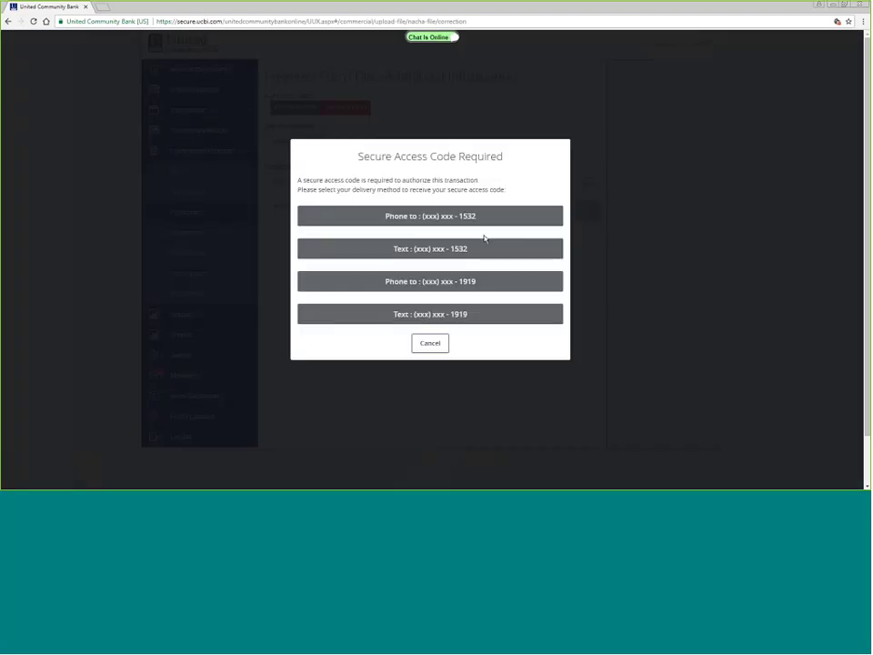
- Get the secure access code by text, enter it, and verify to approve the $1.00 batch
left_click(464, 248)
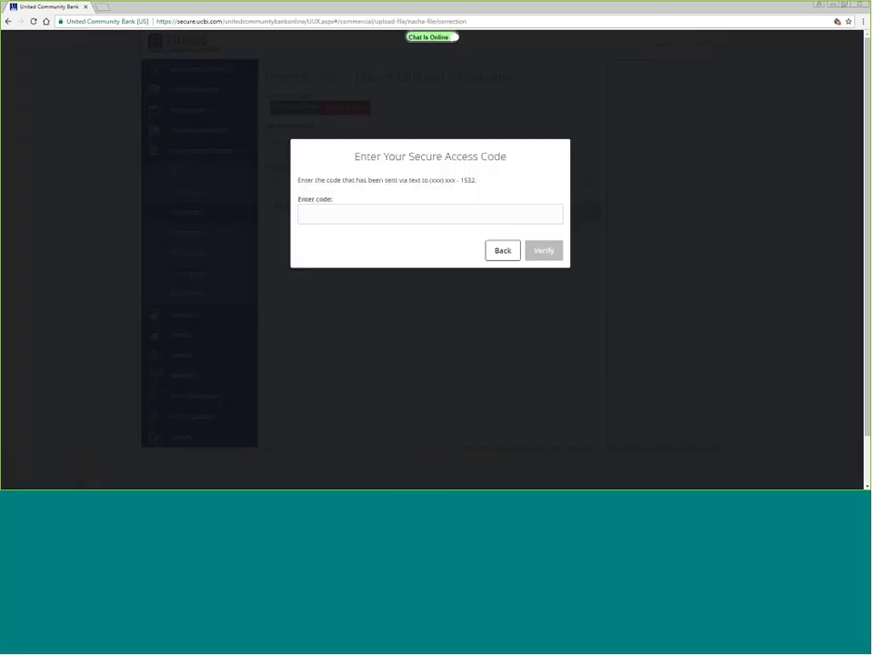
left_click(464, 215)
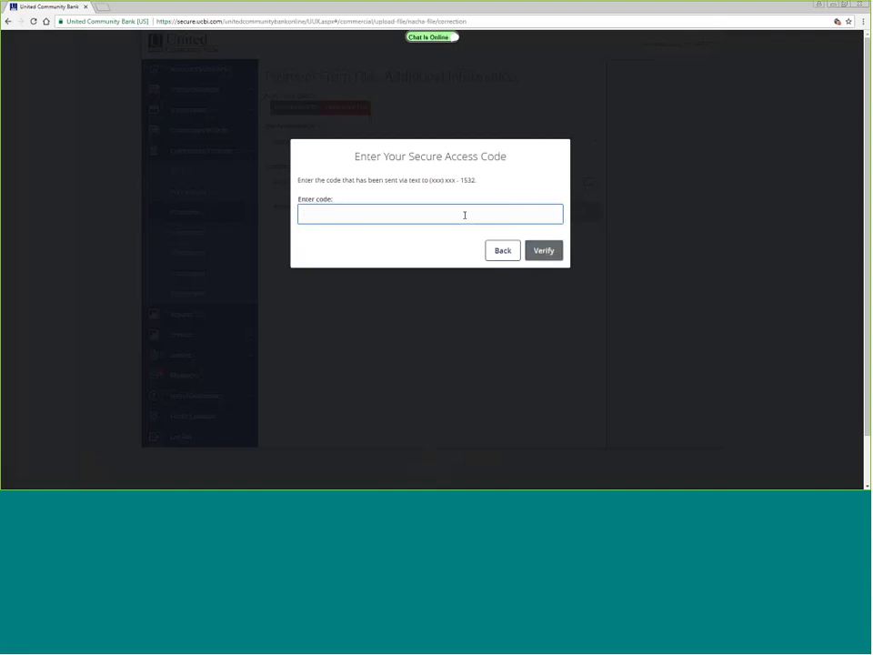
left_click(544, 251)
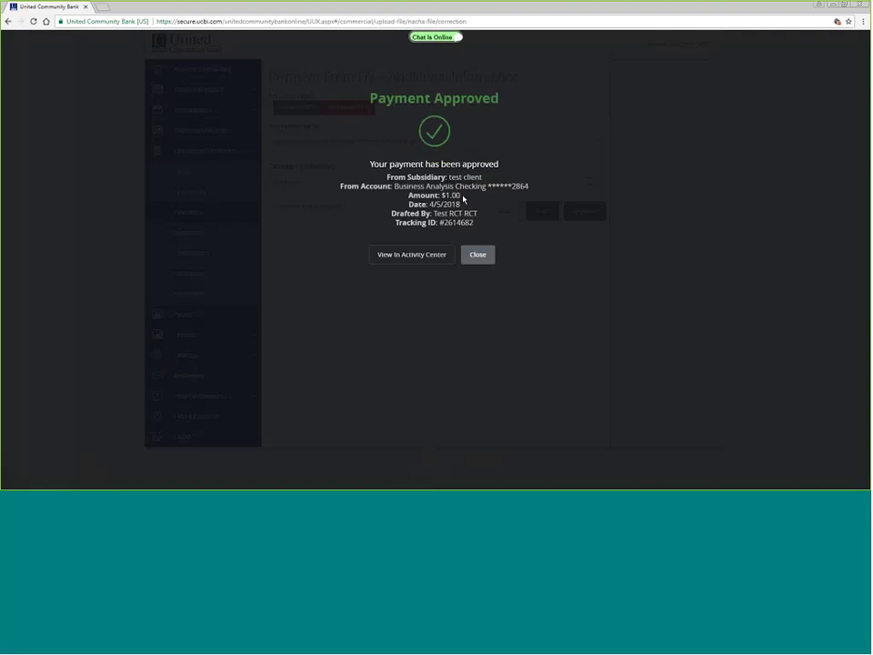
- Cancel ACH batch 2614682 from the Activity Center and confirm the cancellation
left_click(442, 256)
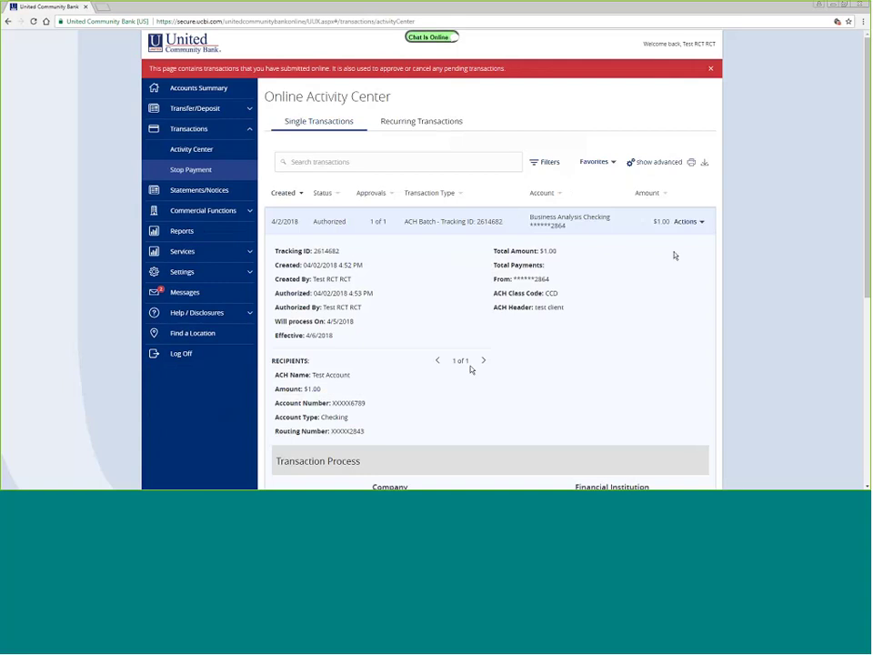
left_click(701, 224)
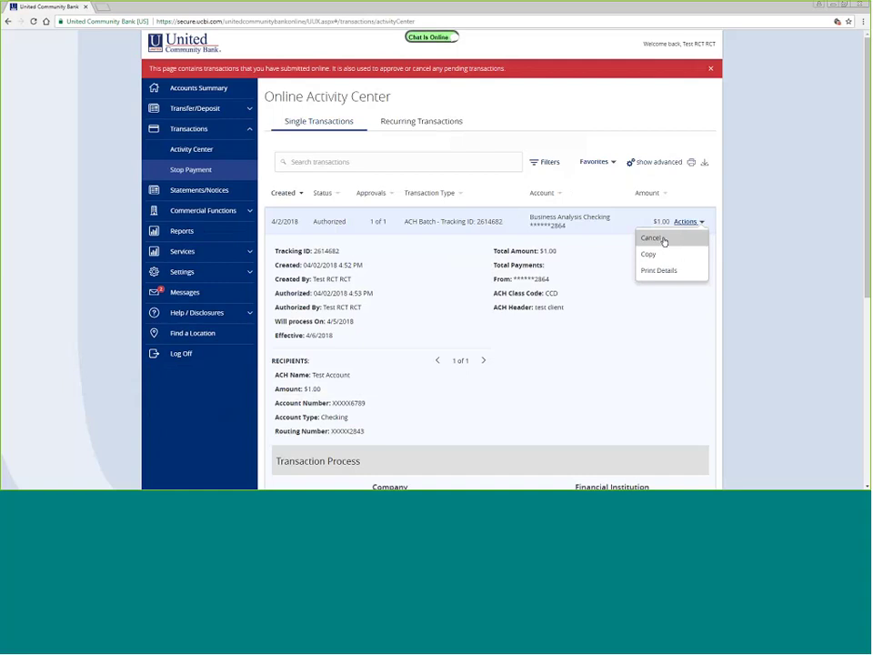
left_click(664, 239)
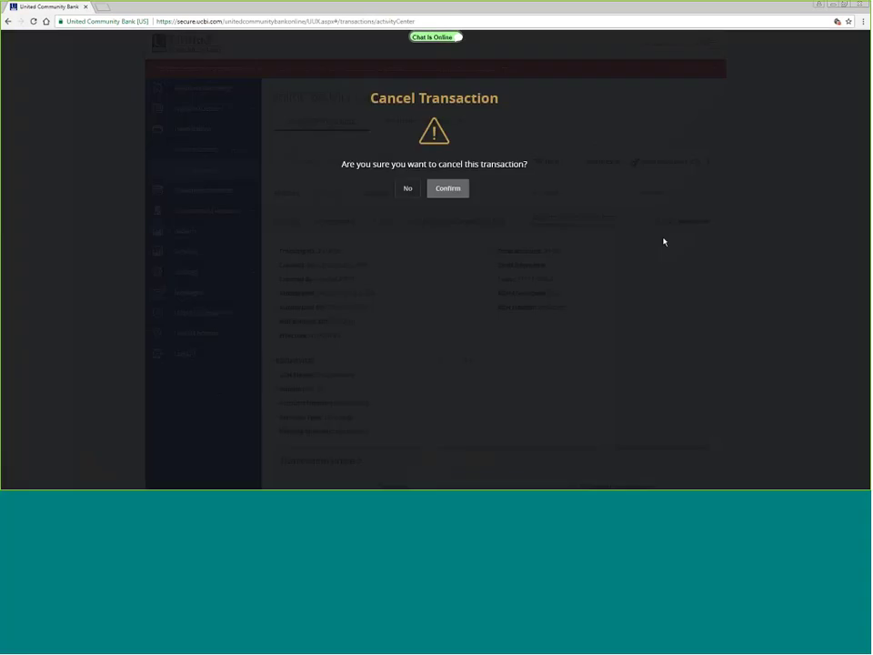
left_click(448, 187)
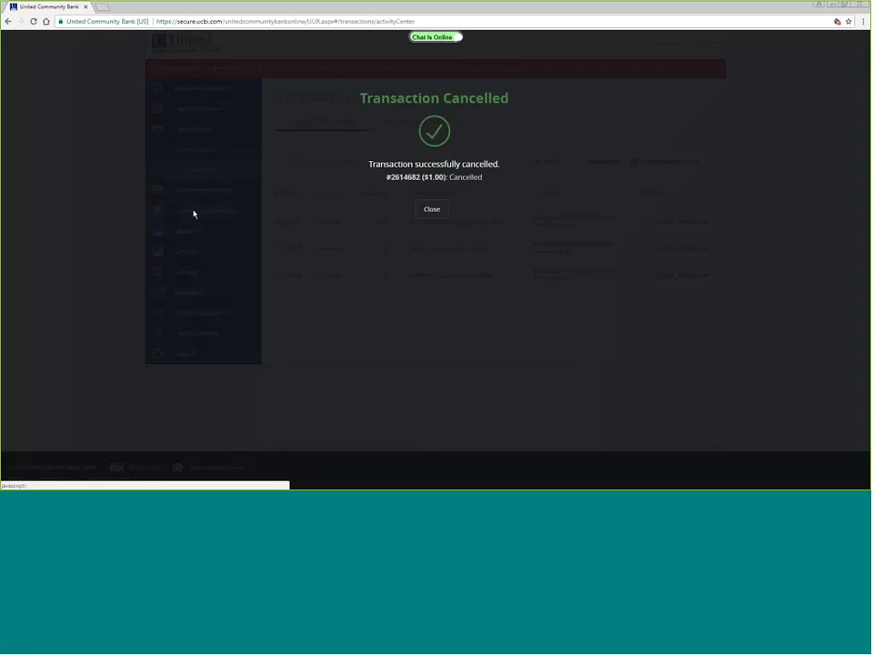
- Dismiss the cancellation notice and start a one-time ACH Payment from the Payments page
left_click(432, 208)
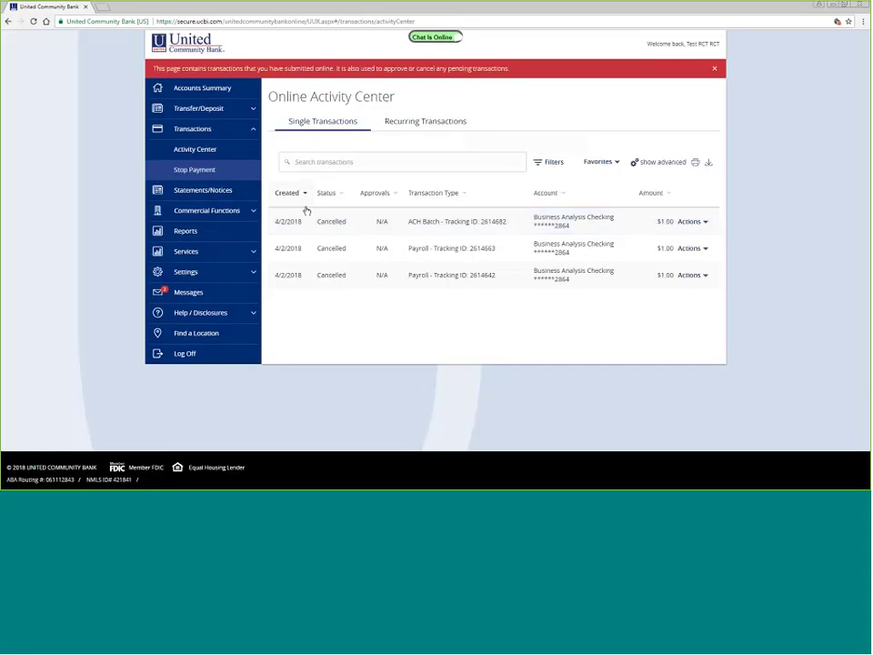
left_click(219, 211)
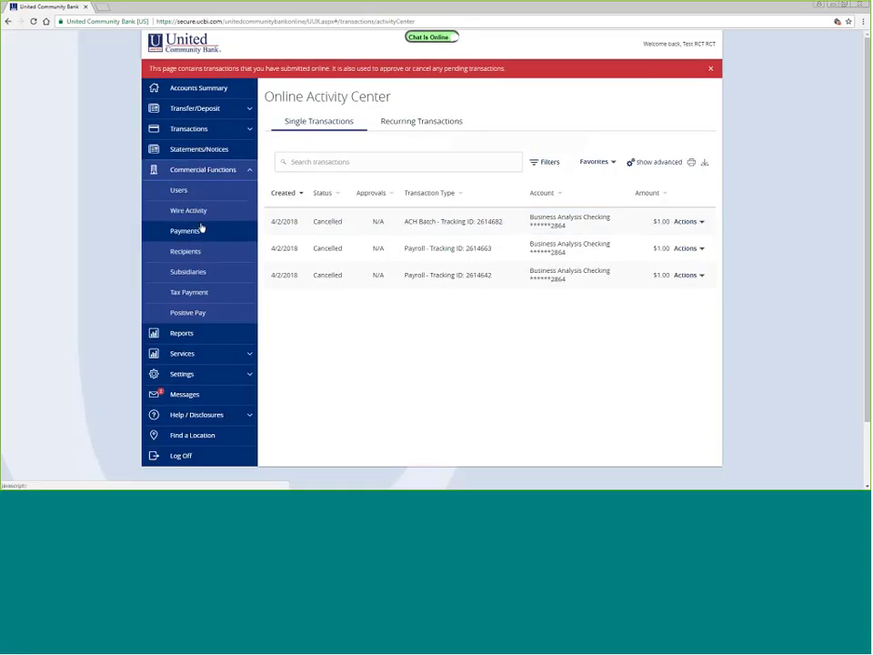
left_click(192, 232)
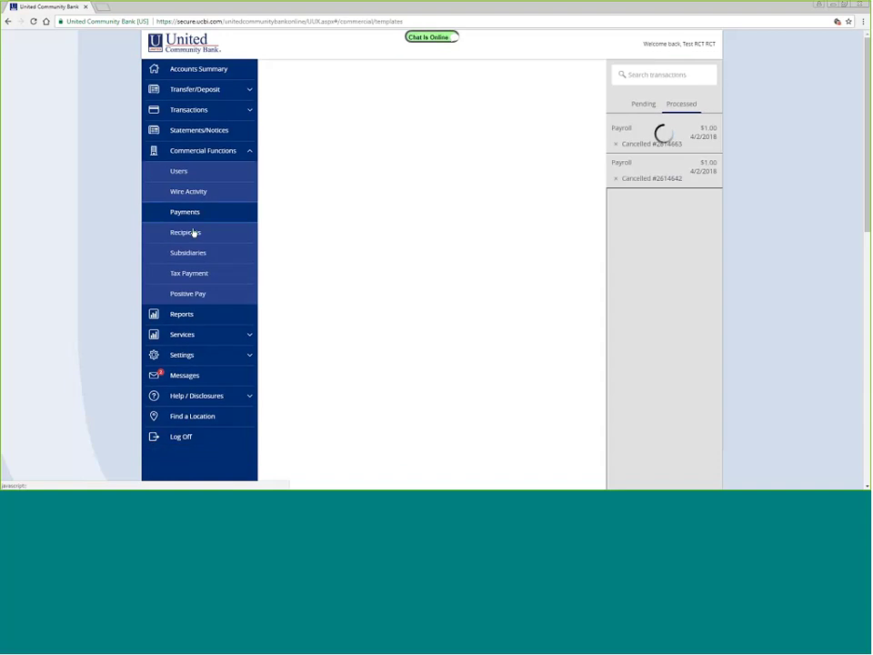
left_click(587, 107)
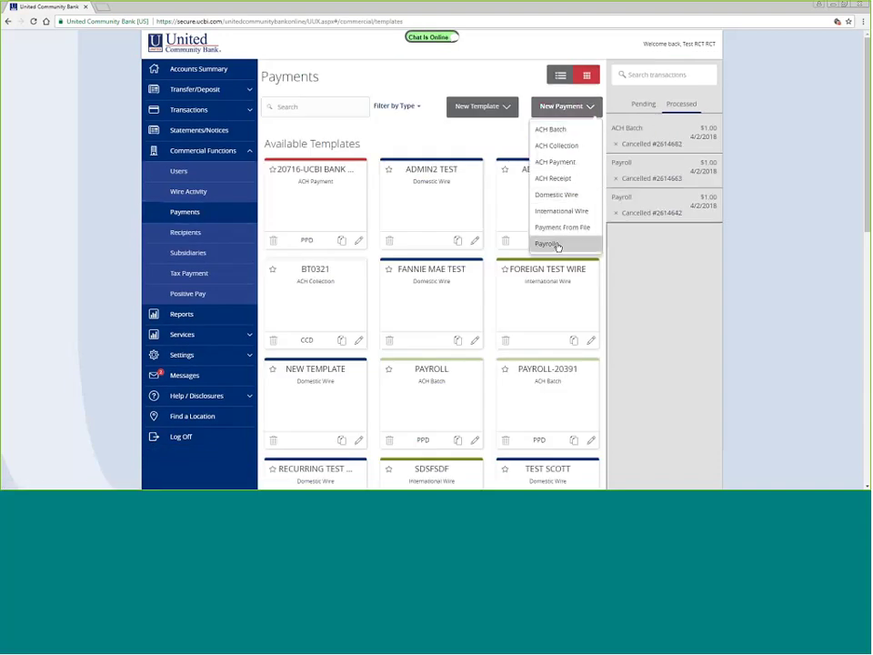
left_click(564, 165)
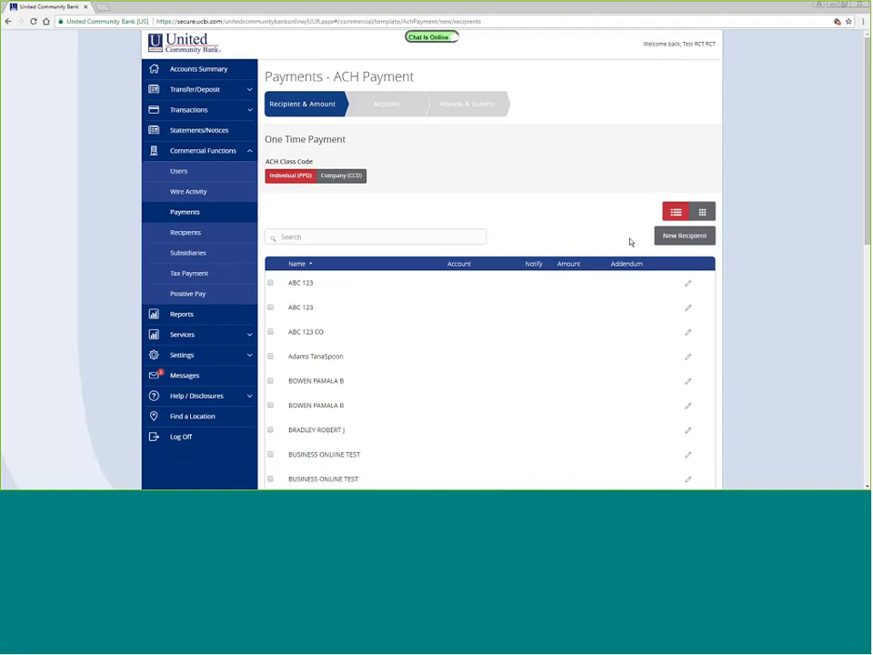
- Select recipient TEST on page 2, dismiss its cannot-add-payment error, and edit the recipient
scroll(566, 253, "down", 1)
scroll(566, 252, "down", 3)
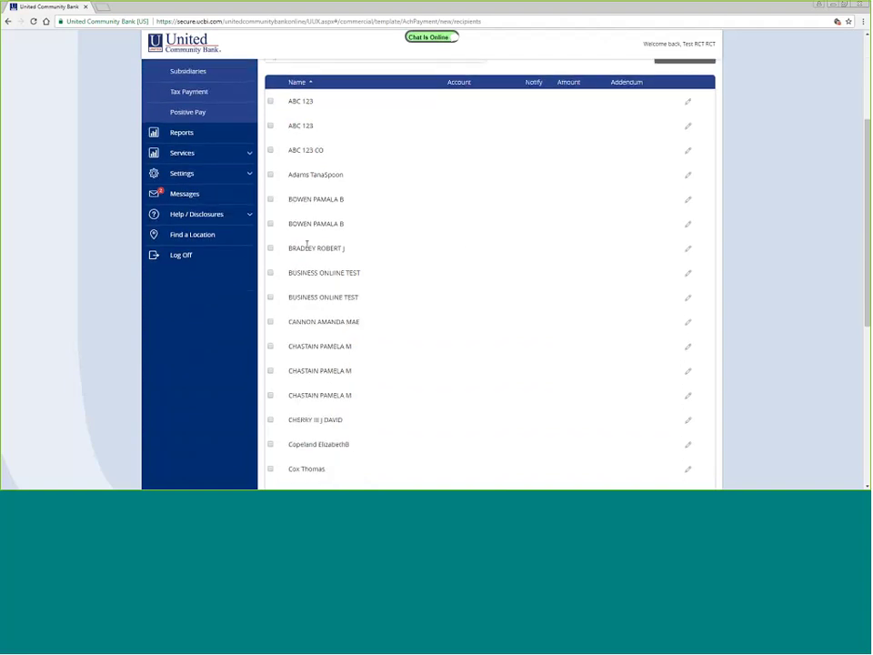
scroll(395, 235, "down", 5)
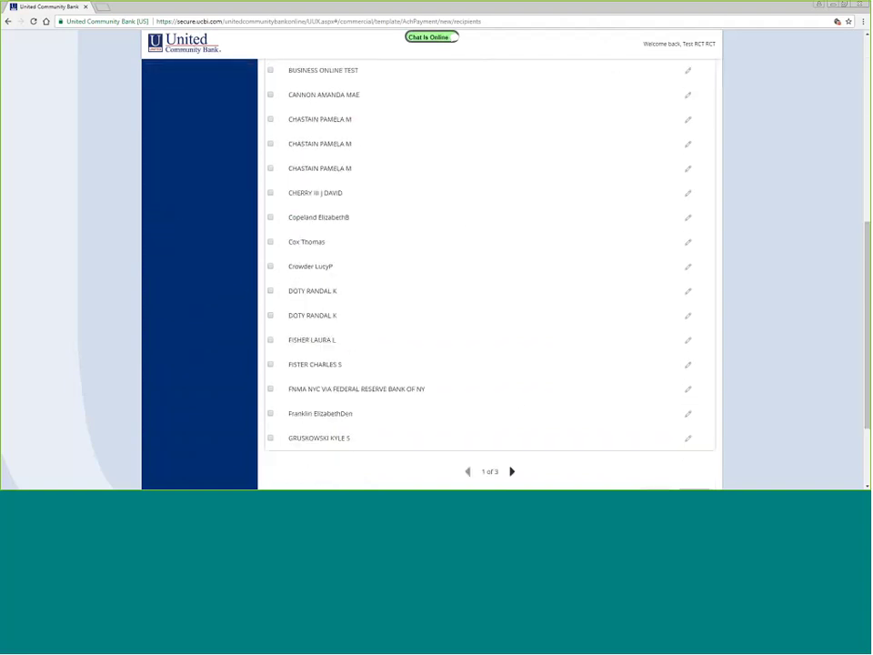
left_click(512, 471)
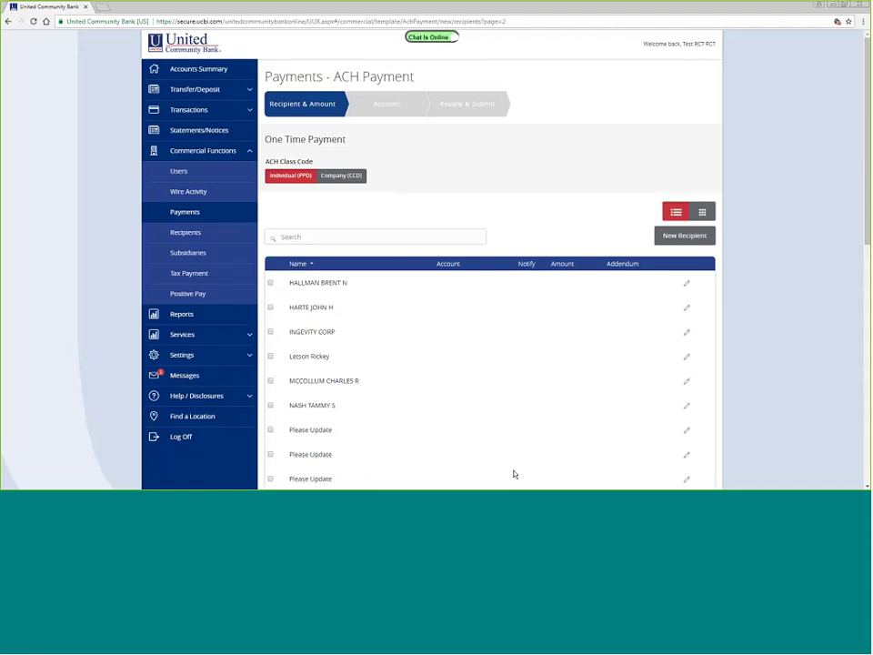
scroll(526, 413, "down", 10)
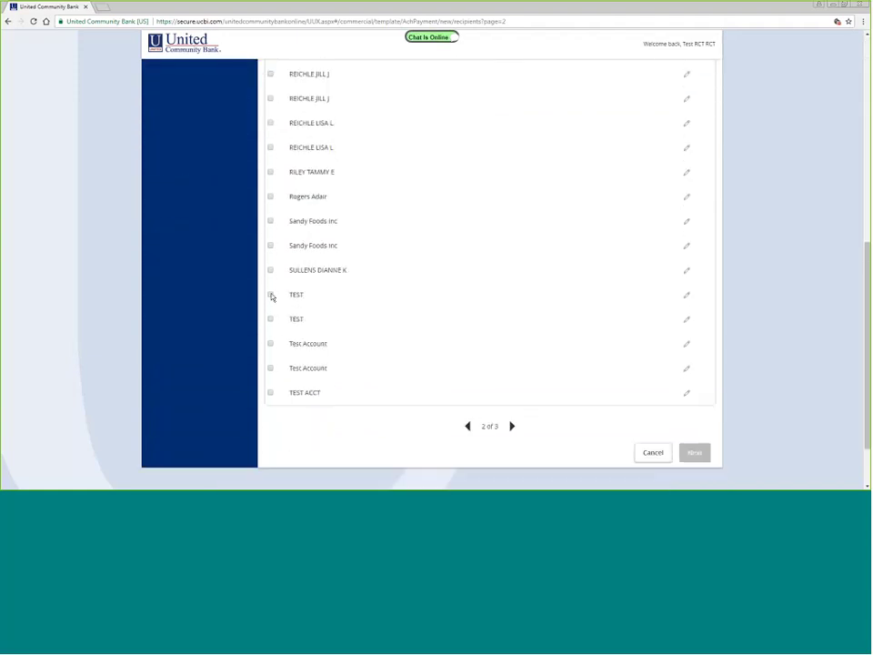
left_click(270, 294)
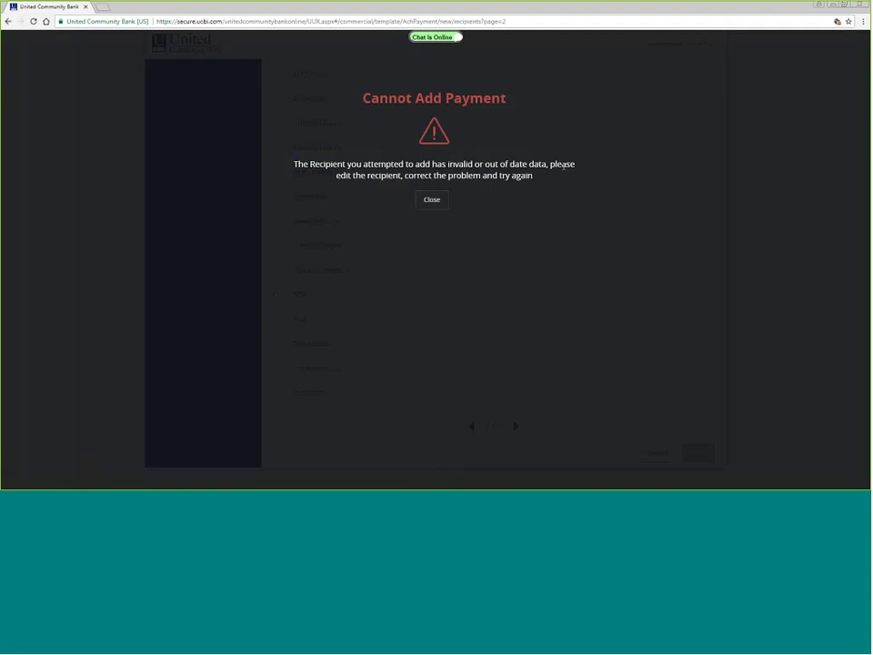
left_click(433, 201)
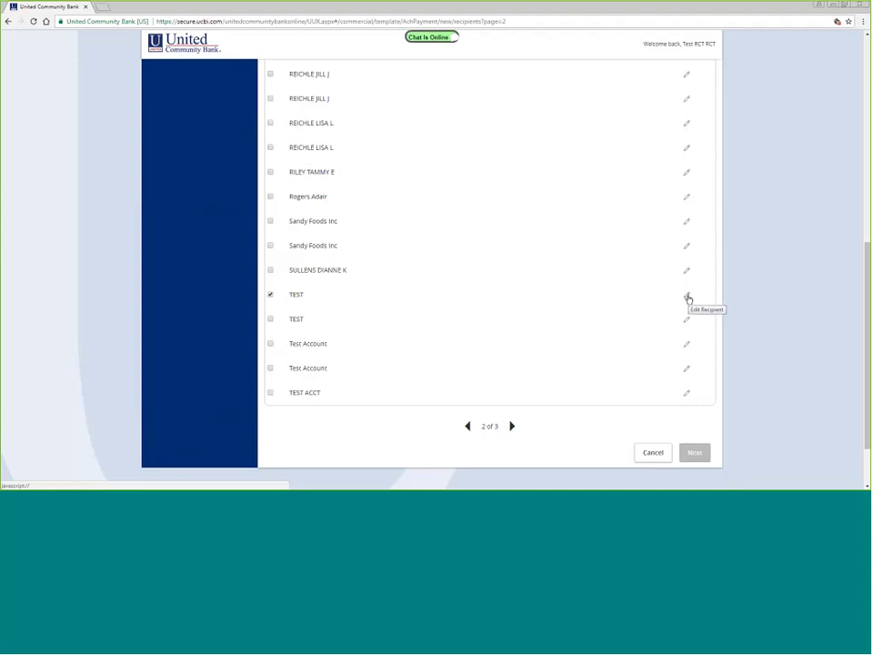
left_click(688, 298)
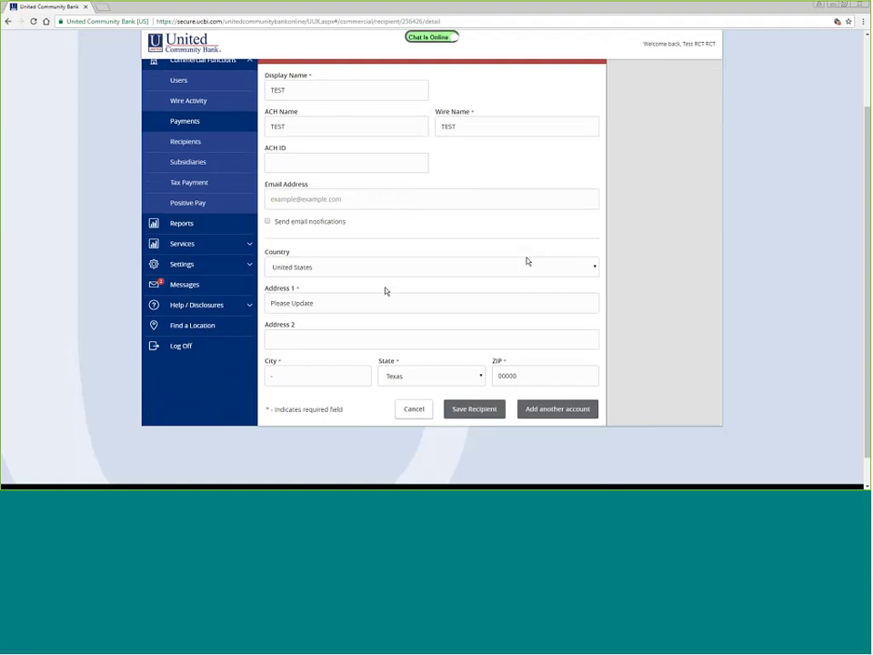
triple_click(377, 303)
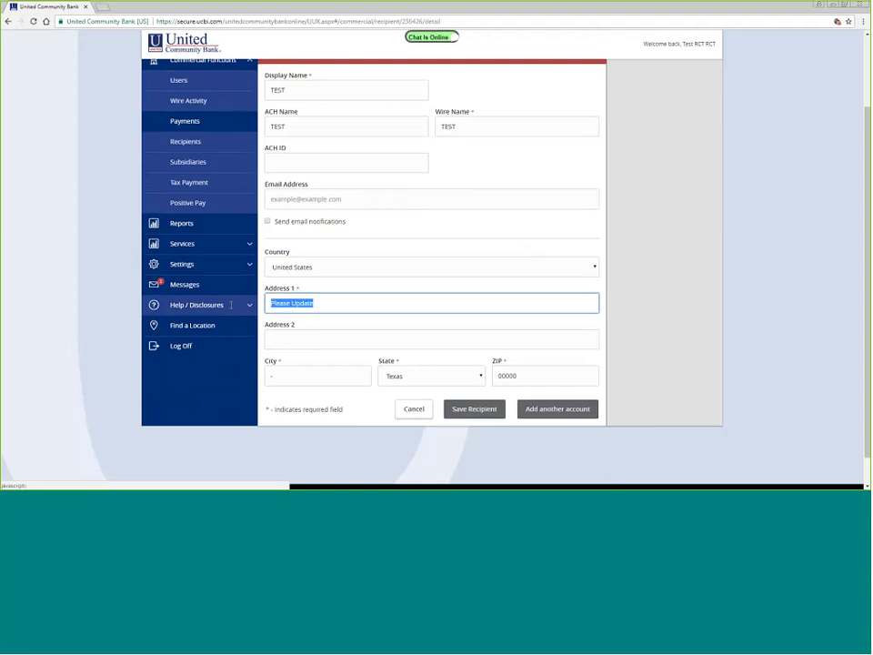
key("BackSpace")
key("Tab")
key("Tab")
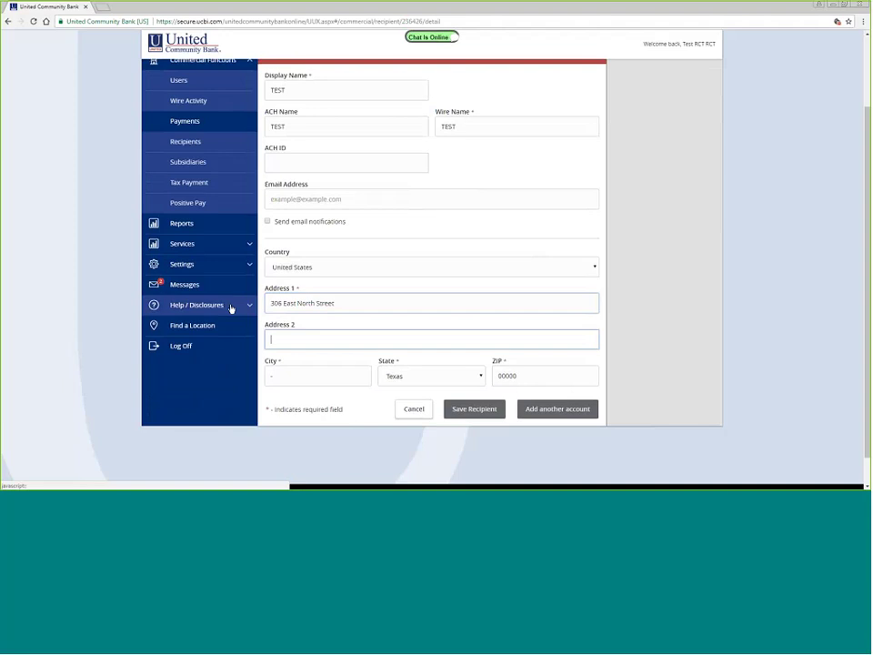
type("Greenv")
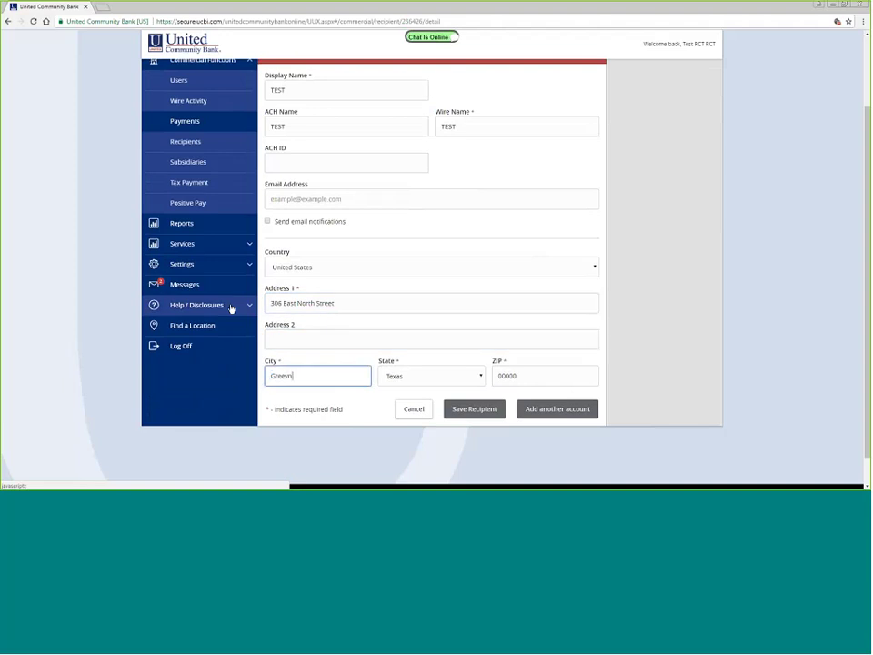
type("ille")
key("Tab")
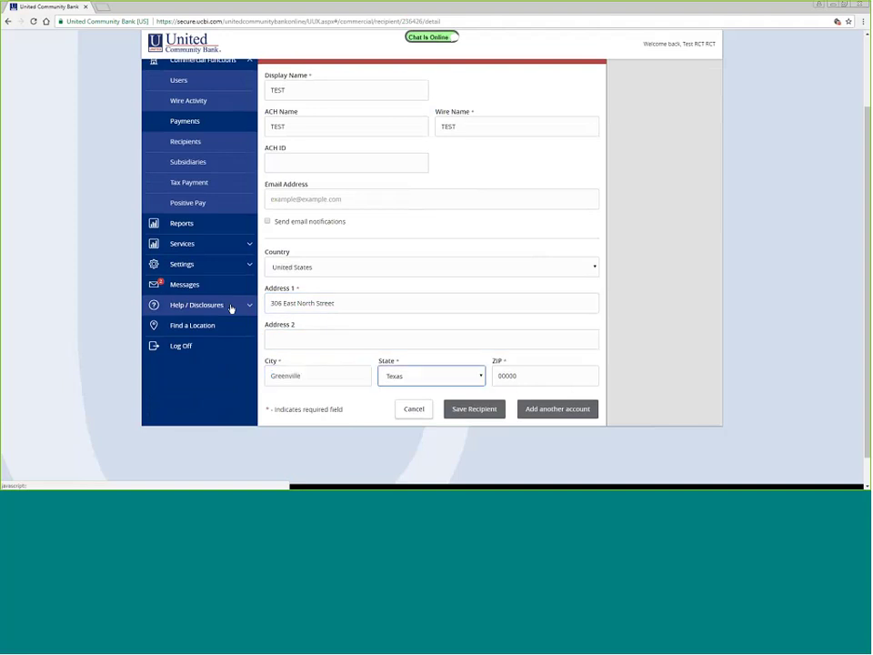
key("s")
key("Tab")
type("2")
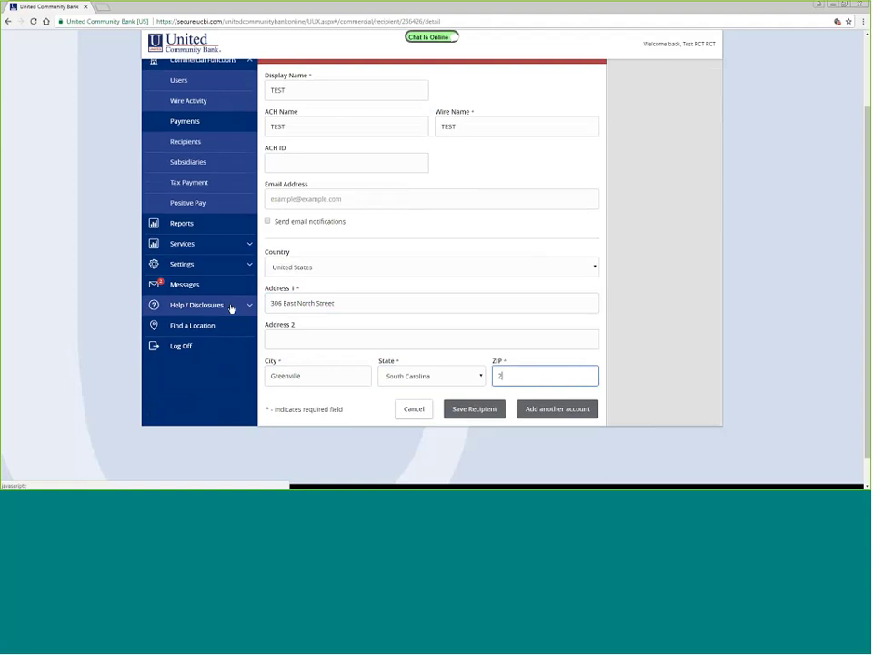
type("9601")
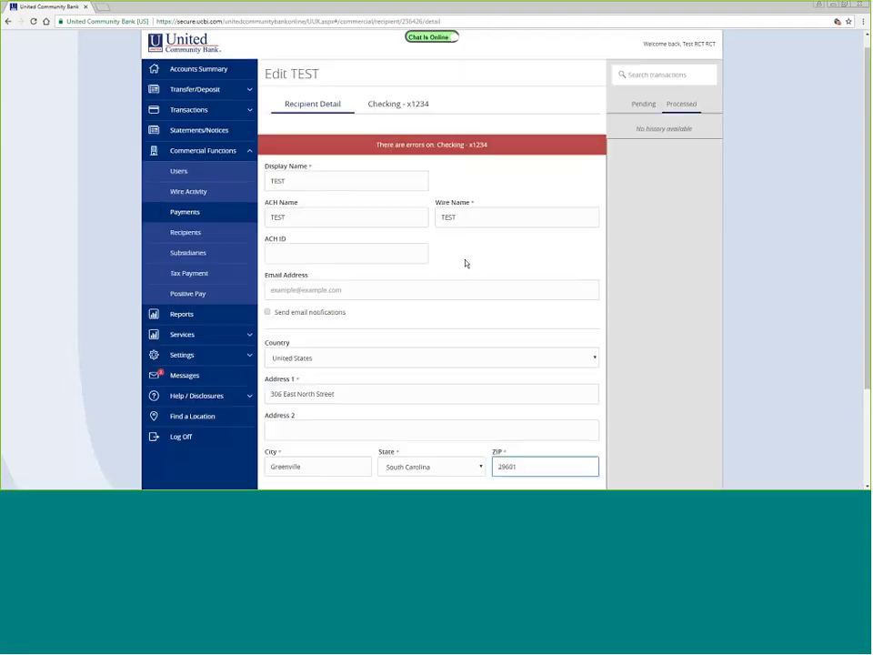
scroll(418, 199, "down", 1)
scroll(414, 145, "up", 1)
- Restrict TEST's Checking x1234 account to ACH Only and save, updating linked templates
left_click(404, 106)
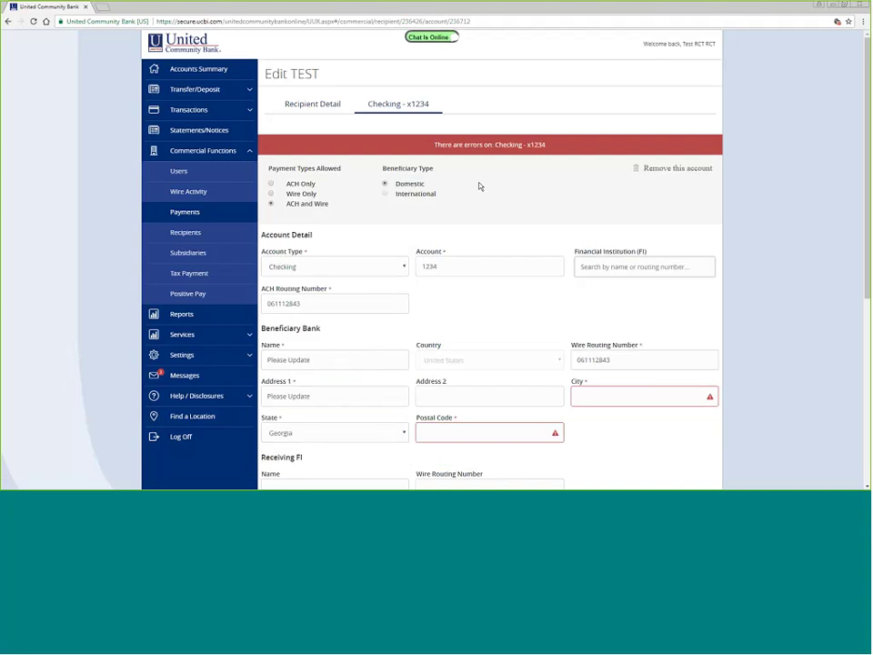
left_click(270, 184)
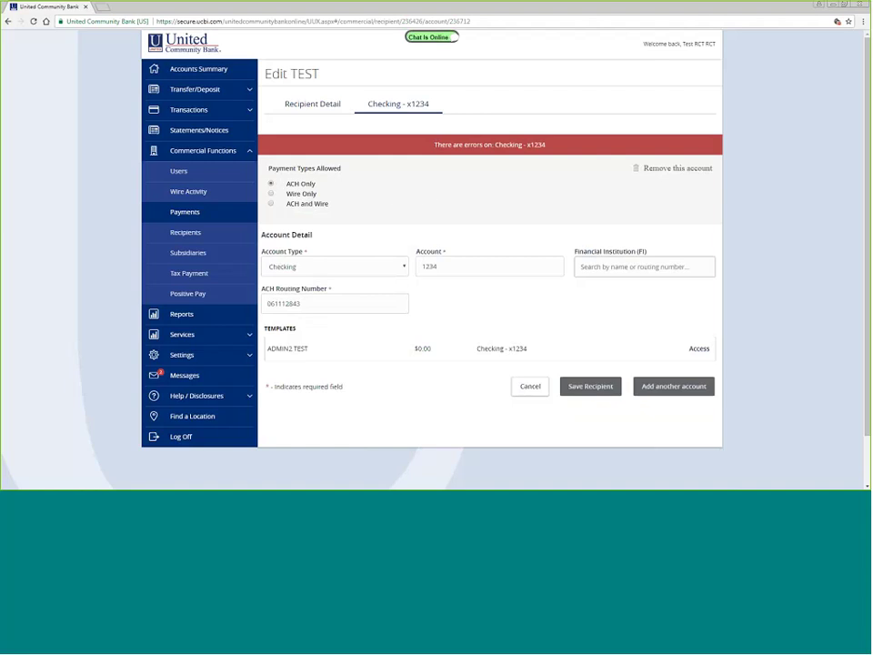
left_click(600, 386)
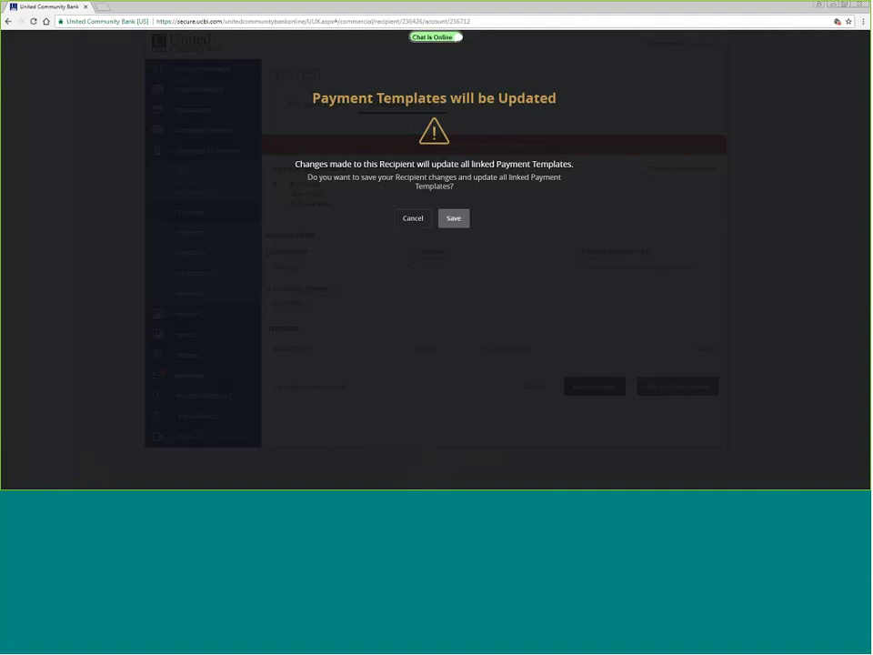
left_click(455, 219)
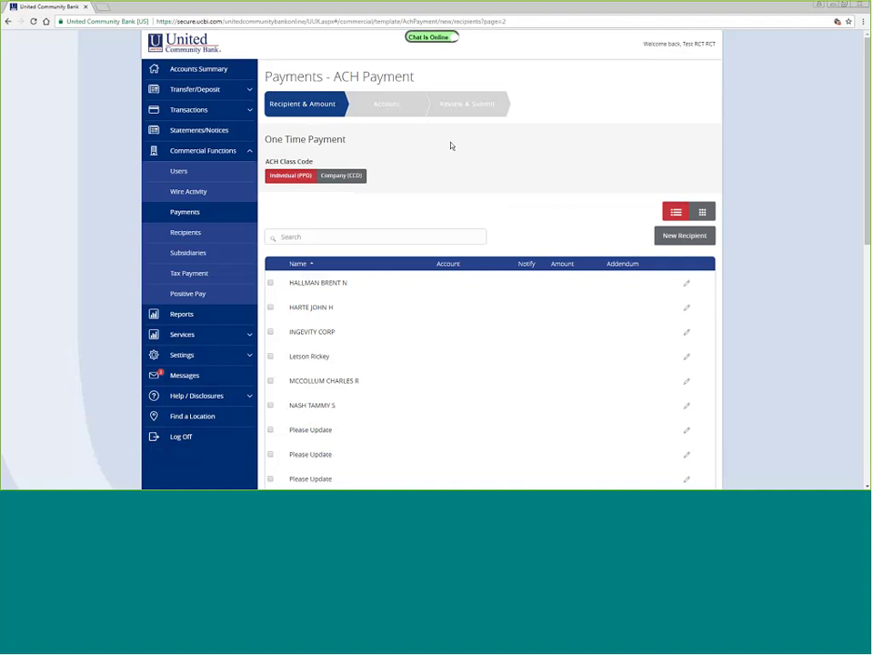
- Select recipient TEST with amount $1.05 and addendum 'Invoice #123456'
scroll(568, 253, "down", 3)
scroll(568, 253, "down", 5)
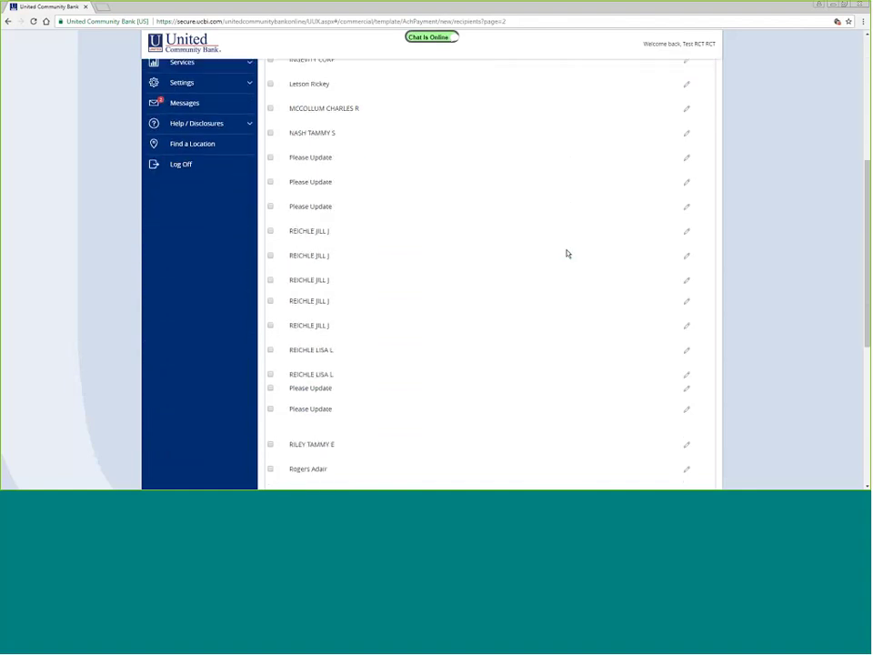
left_click(270, 294)
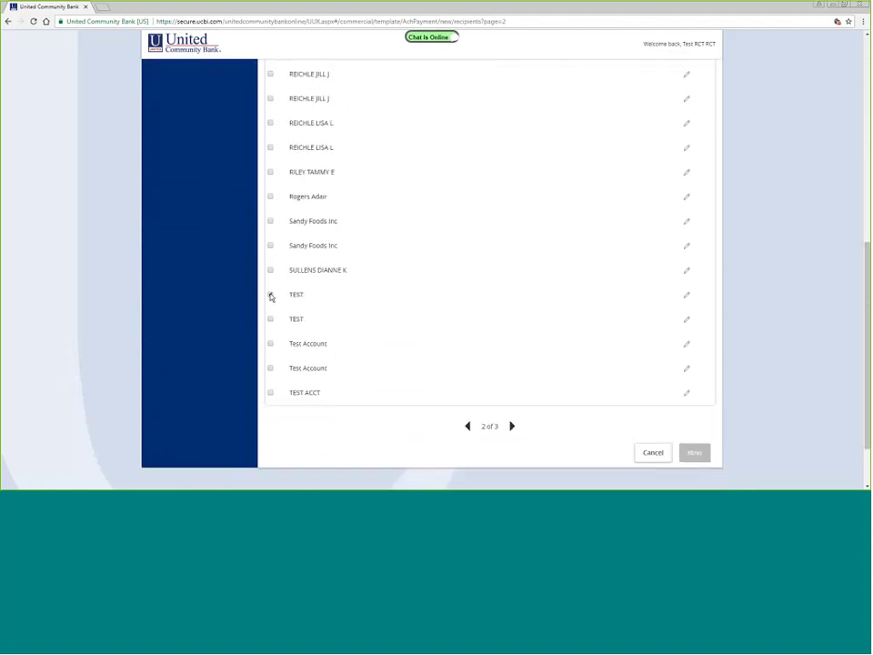
left_click(513, 292)
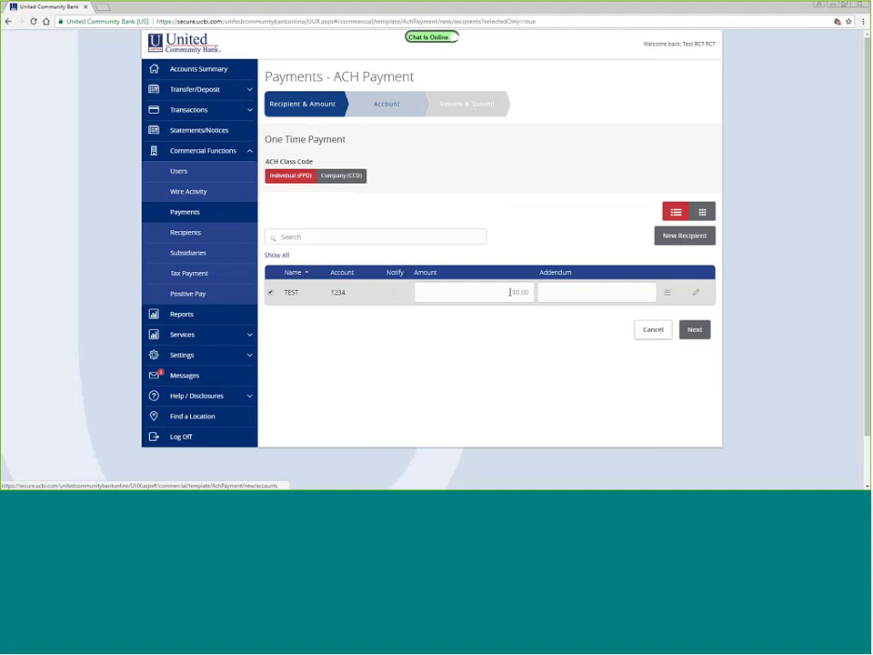
type("1.05")
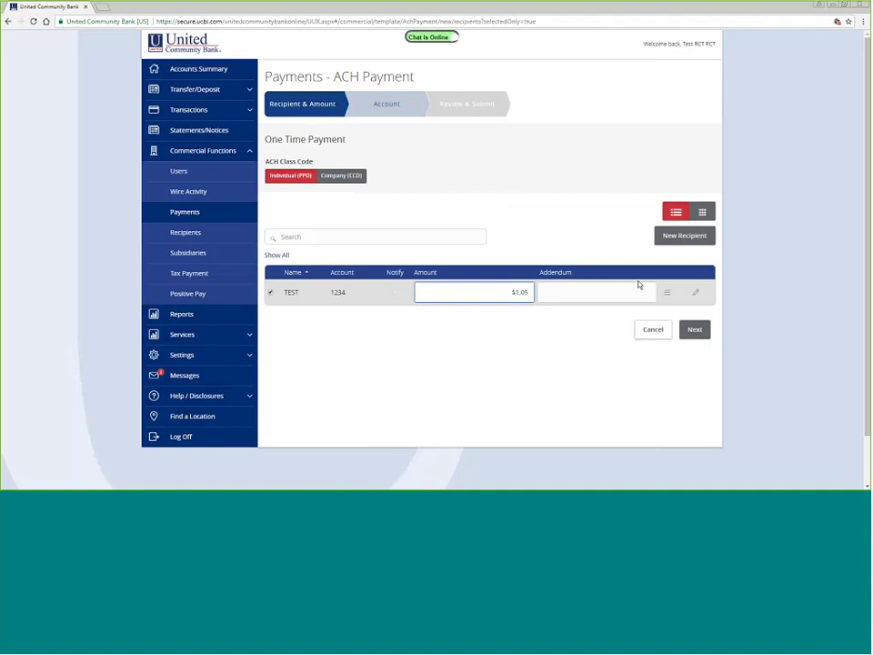
left_click(638, 284)
type("Invoice $")
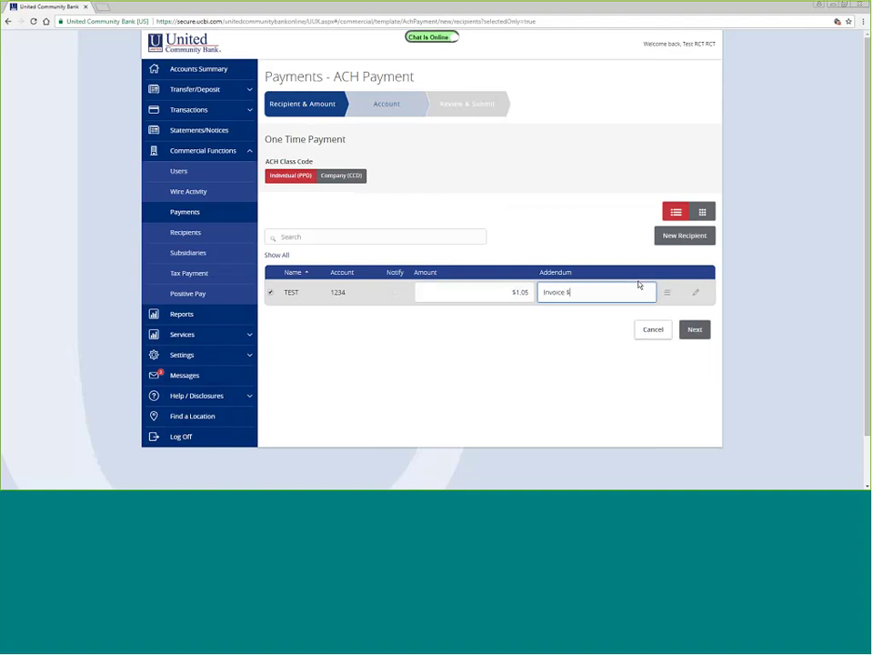
key("BackSpace")
type("#123456")
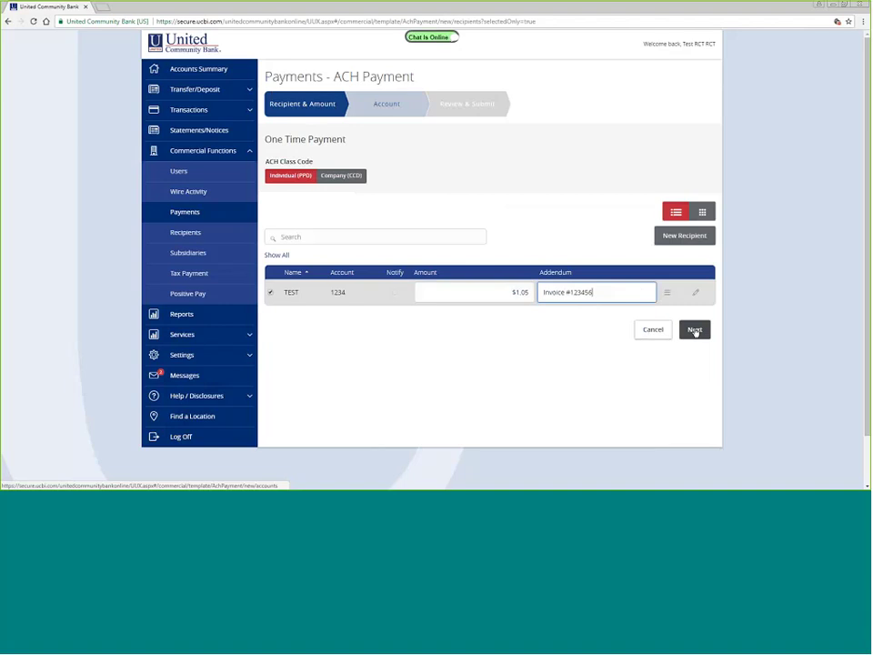
- Fund the payment from the $50.00 Business Analysis Checking account and continue to Review & Submit
left_click(695, 332)
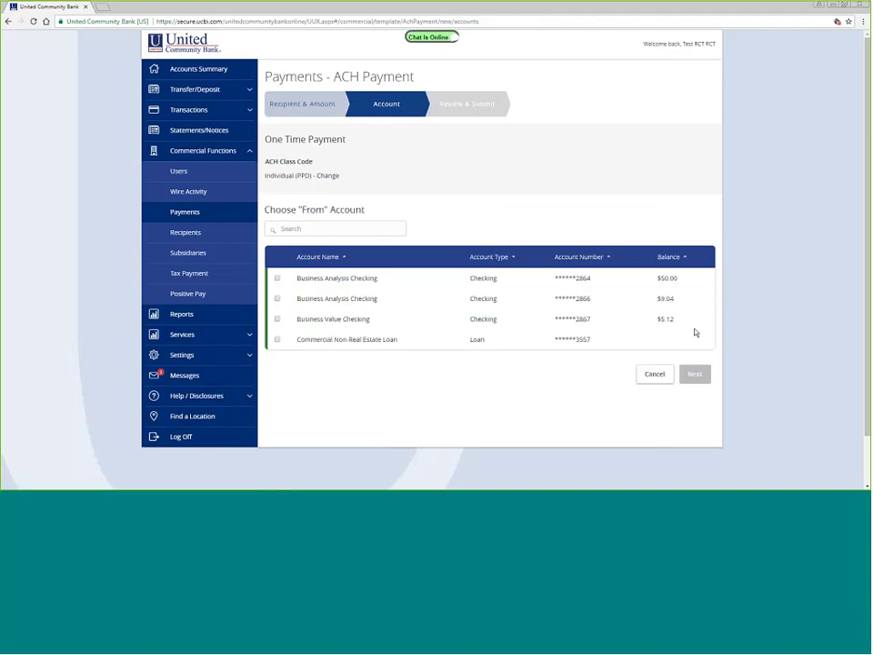
left_click(278, 278)
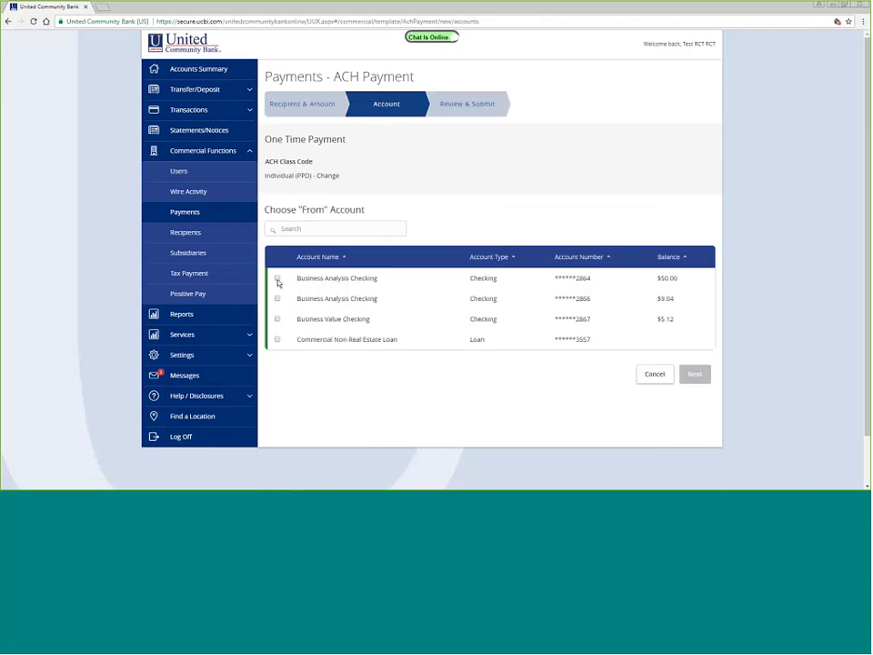
left_click(277, 280)
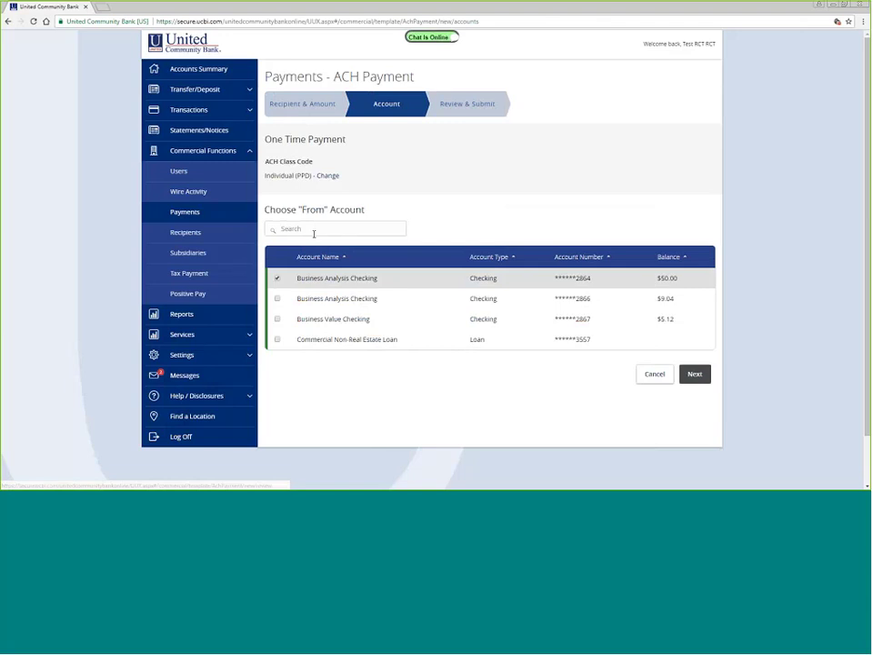
left_click(695, 375)
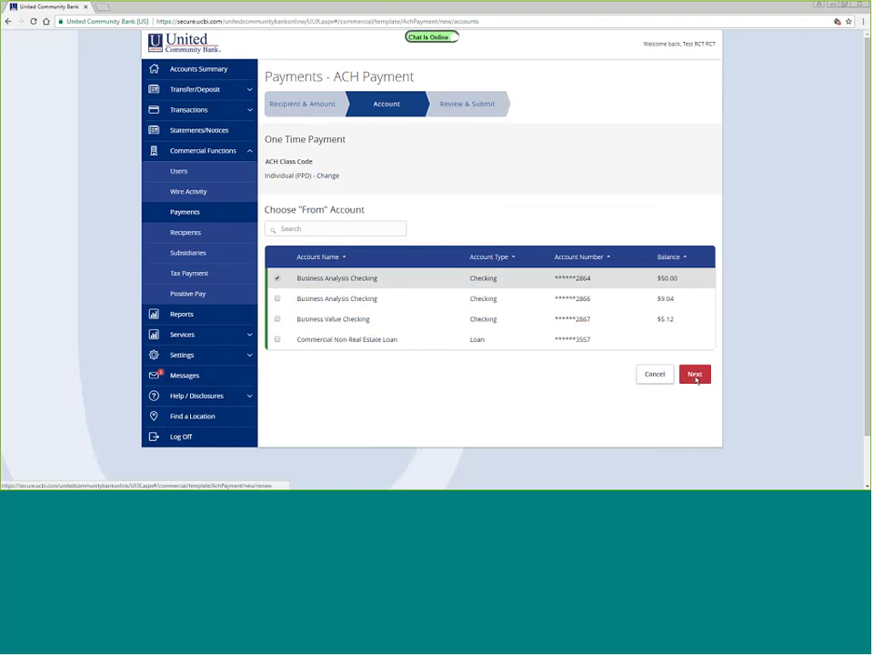
left_click(368, 281)
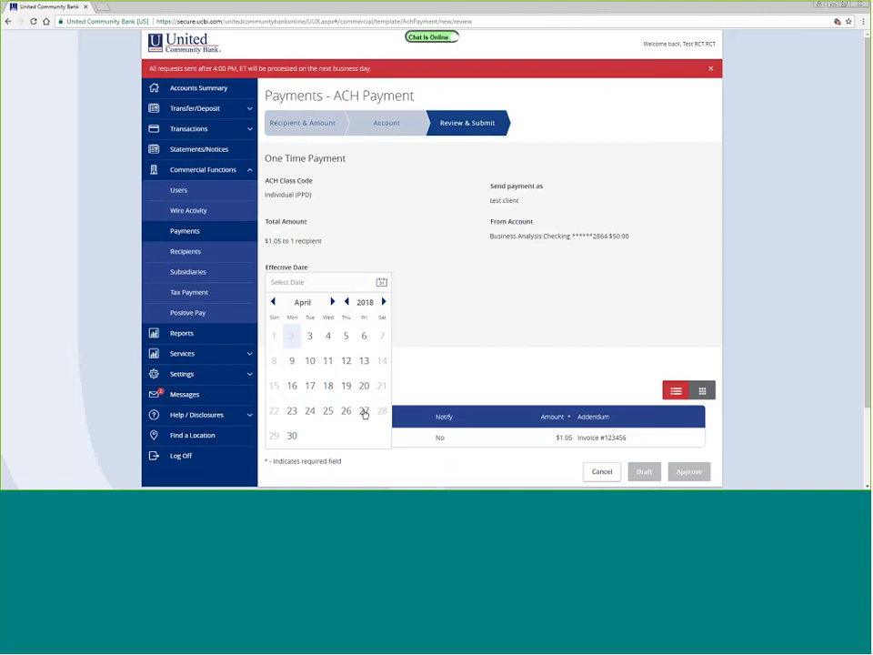
- Set the payment's effective date to 4/27/2018 and approve the one-time ACH payment
left_click(364, 412)
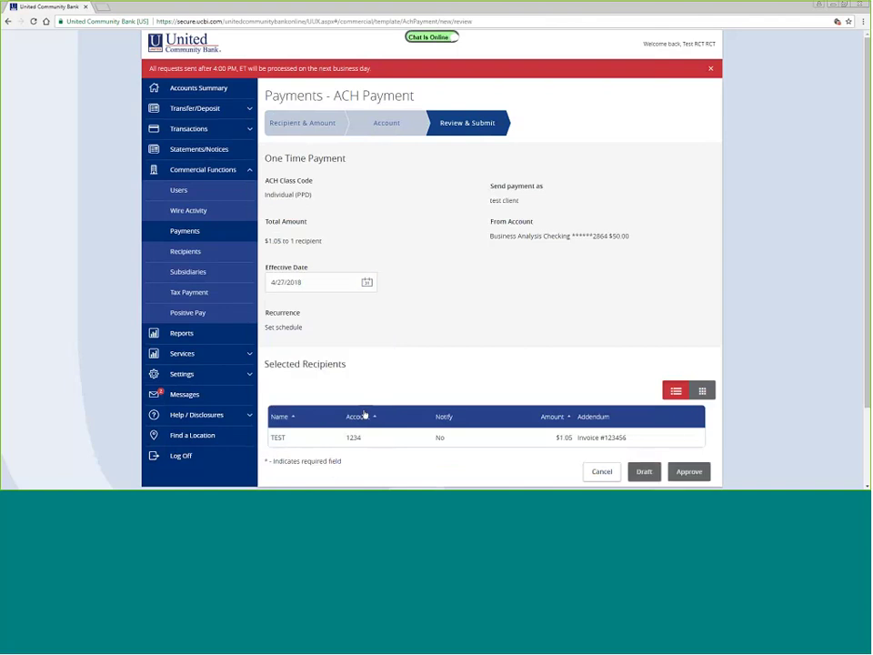
left_click(688, 472)
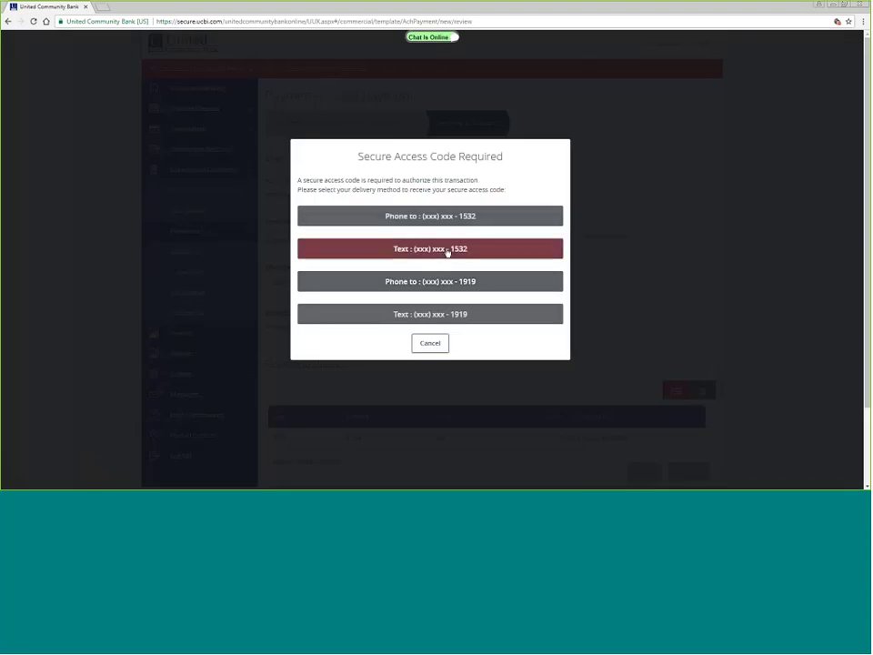
- Verify the secure access code sent by text to approve the $1.05 ACH payment
left_click(448, 249)
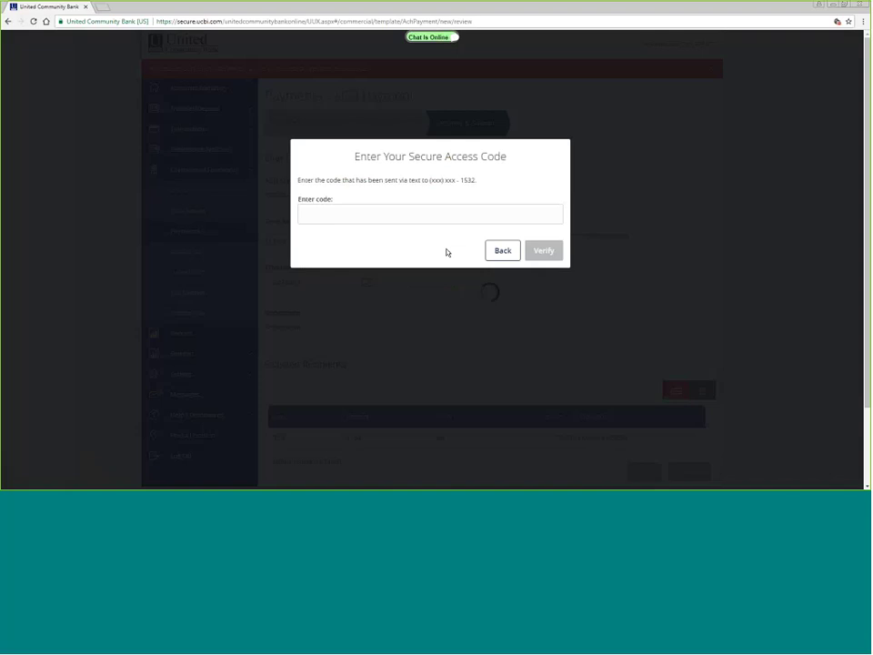
left_click(488, 212)
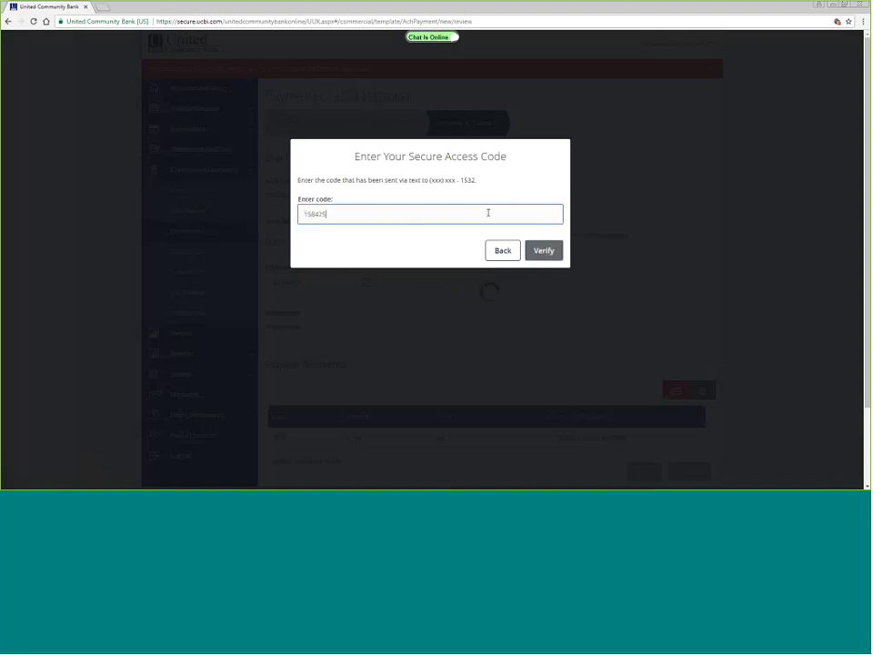
left_click(542, 252)
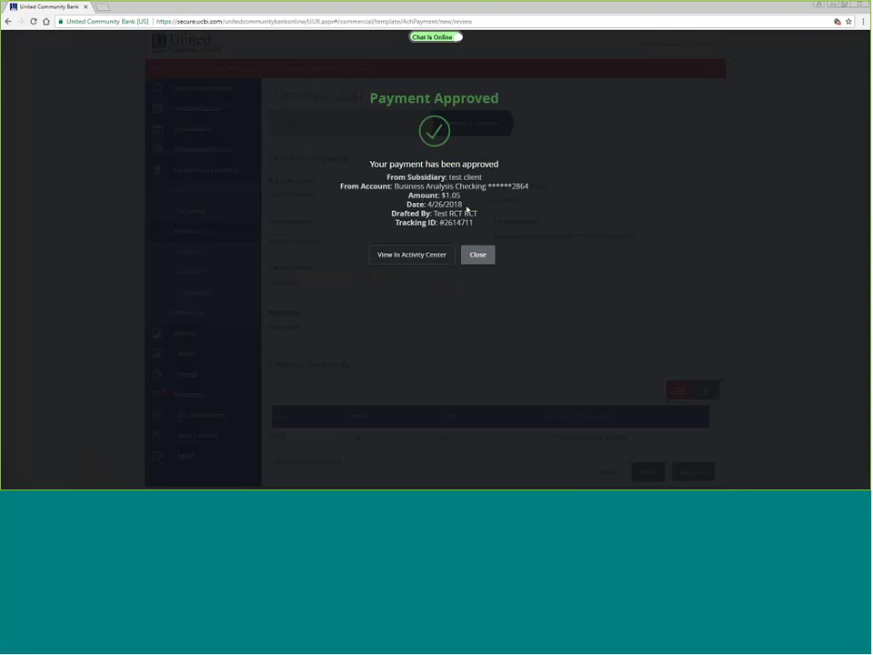
left_click(477, 254)
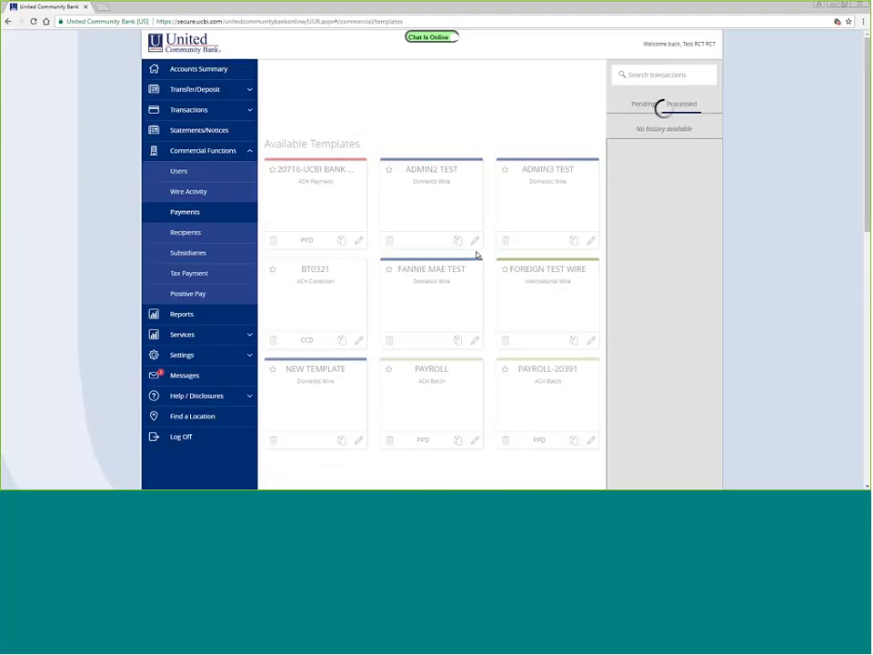
- Cancel ACH payment 2614711 ($1.05) in the Online Activity Center
left_click(195, 110)
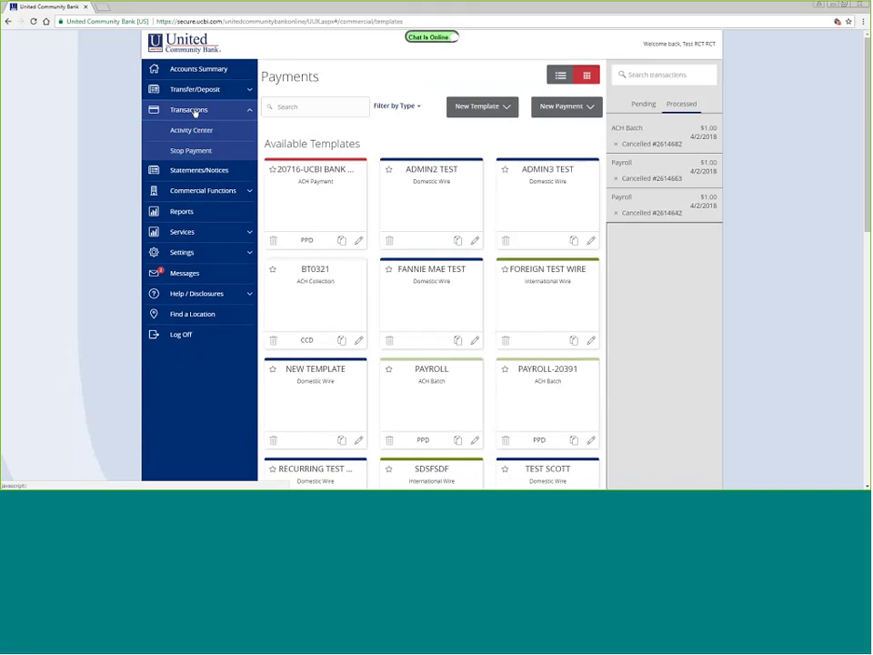
left_click(196, 131)
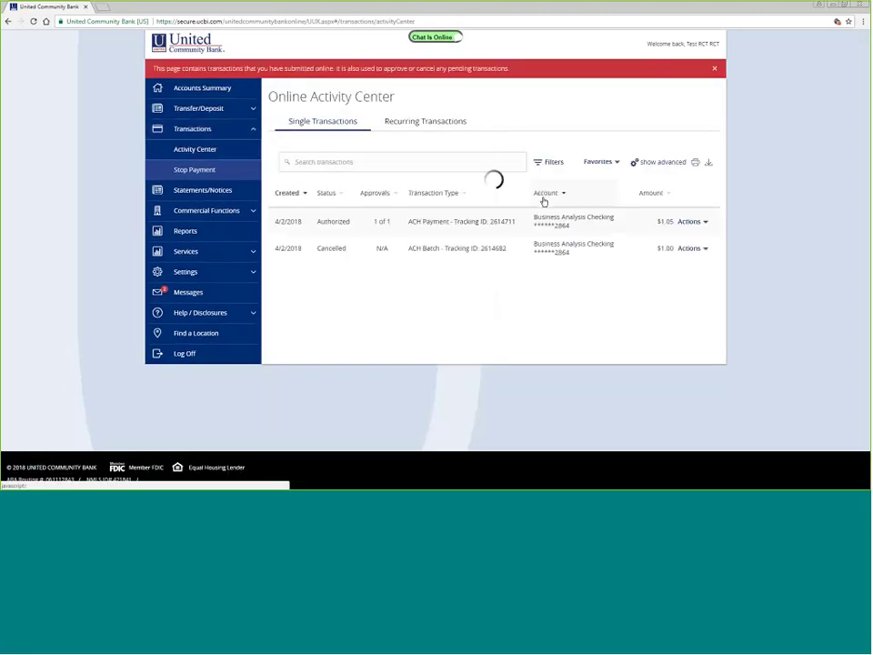
left_click(705, 222)
left_click(679, 242)
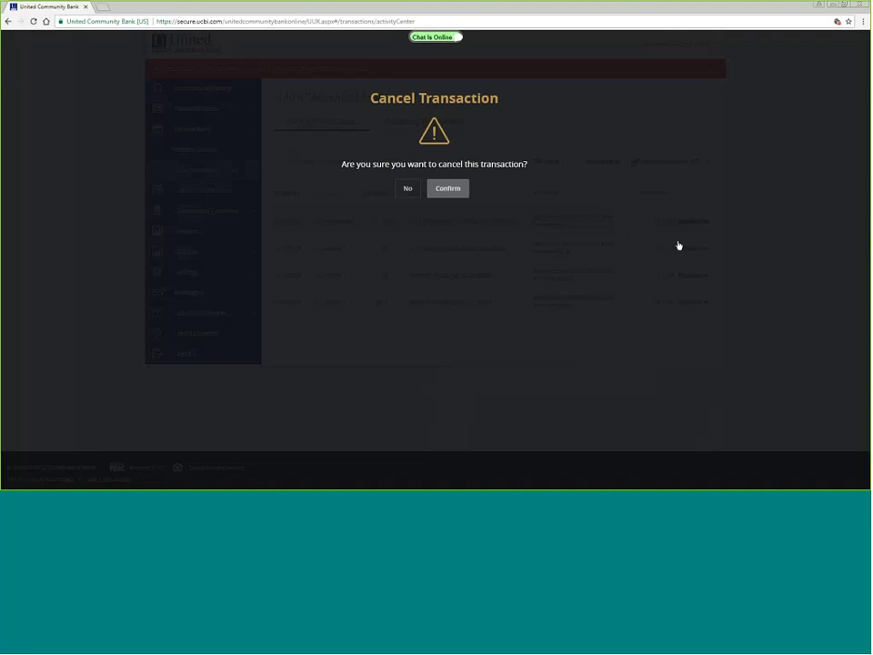
left_click(449, 188)
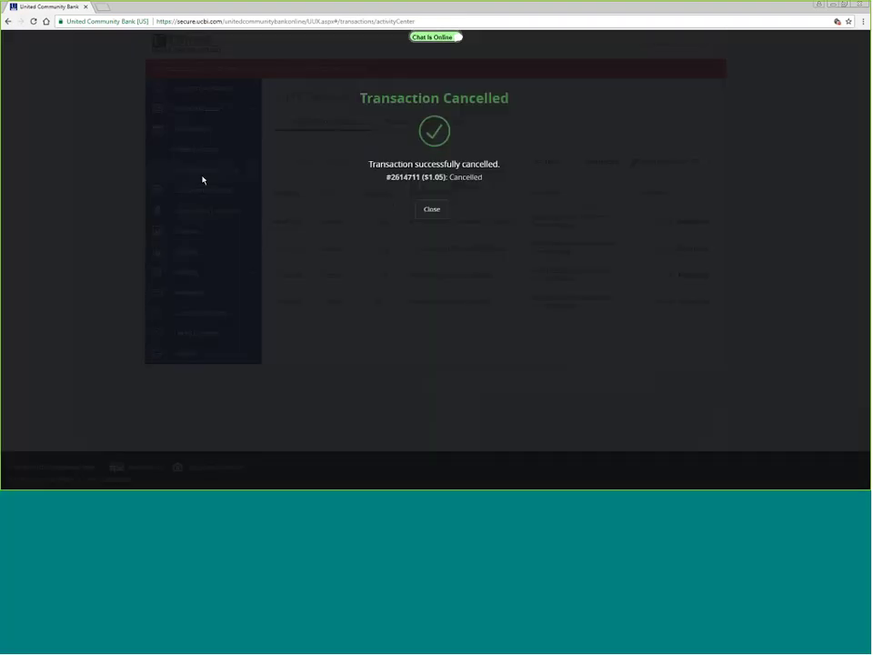
left_click(435, 209)
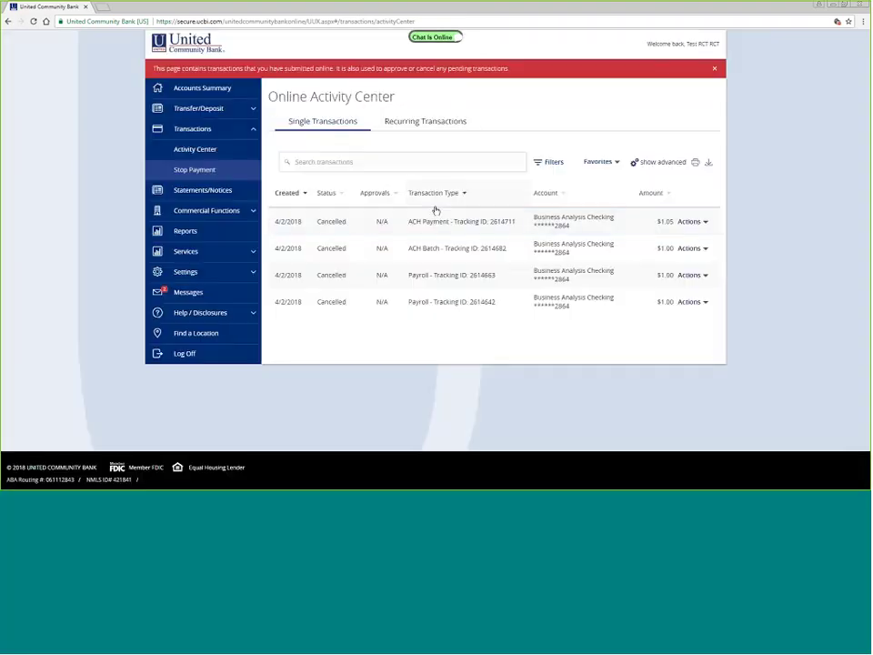
left_click(218, 213)
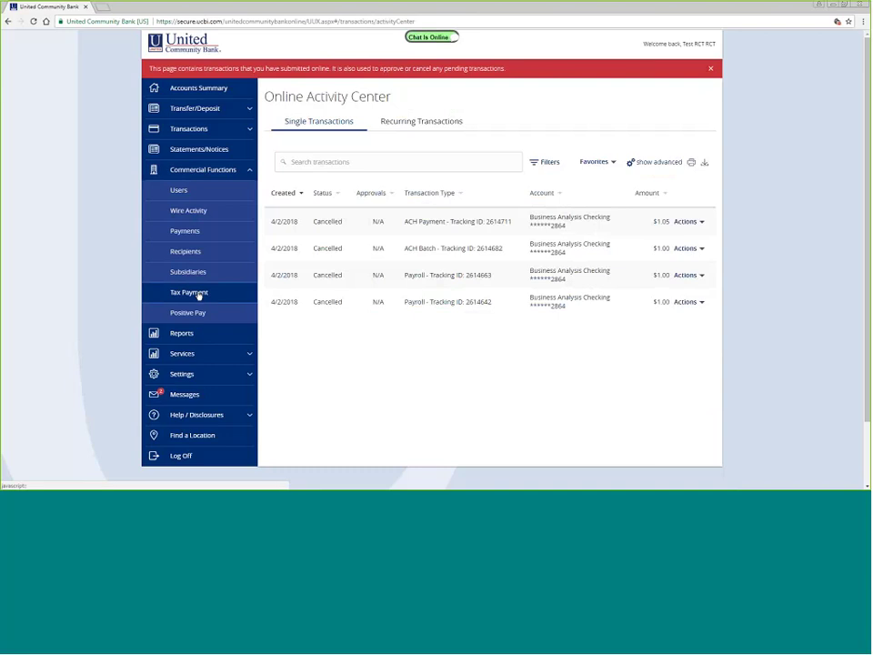
left_click(196, 293)
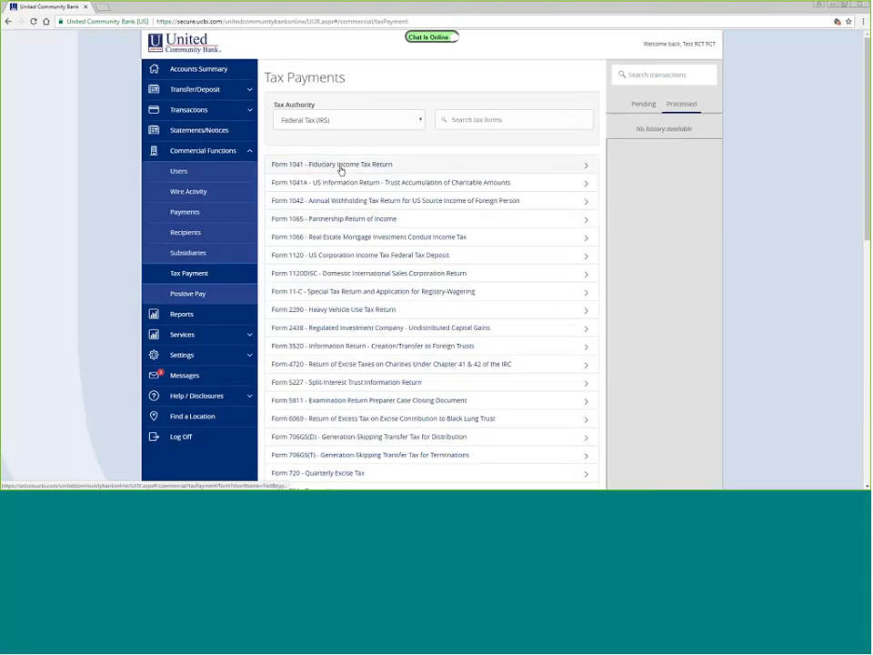
- Start a Federal Tax (IRS) Form 1041 payment effective 4/27/2018
left_click(418, 121)
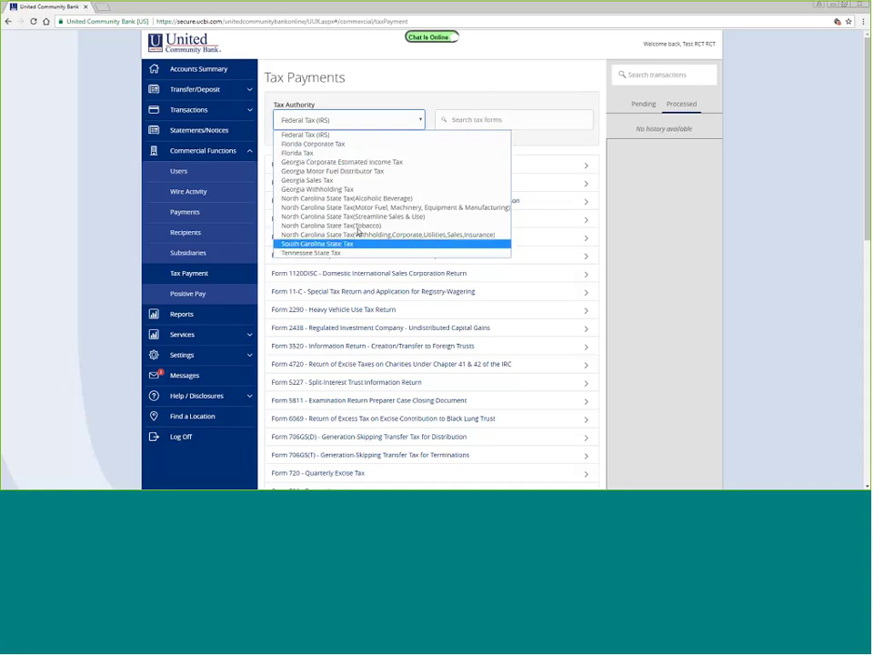
left_click(341, 137)
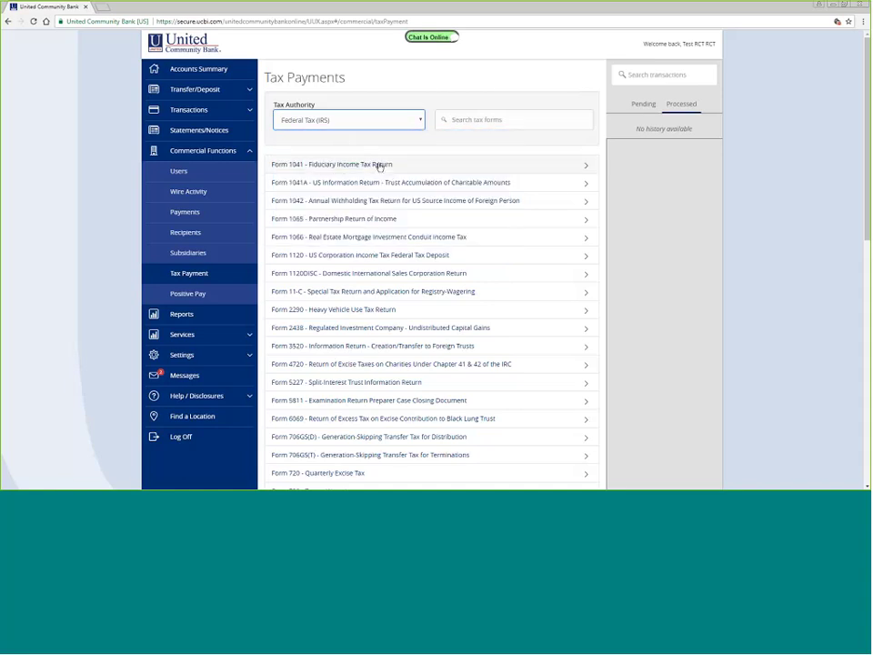
left_click(377, 168)
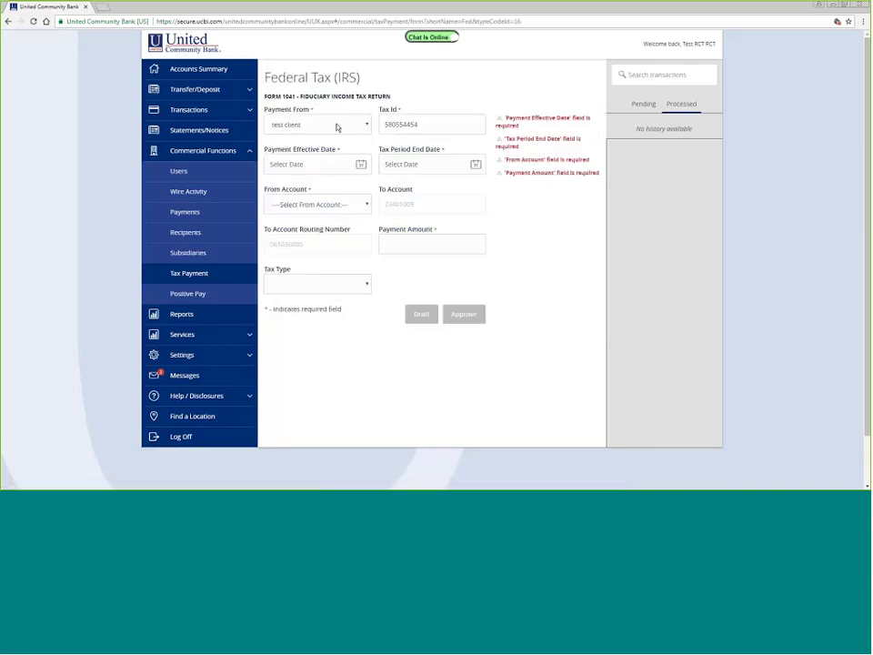
left_click(363, 164)
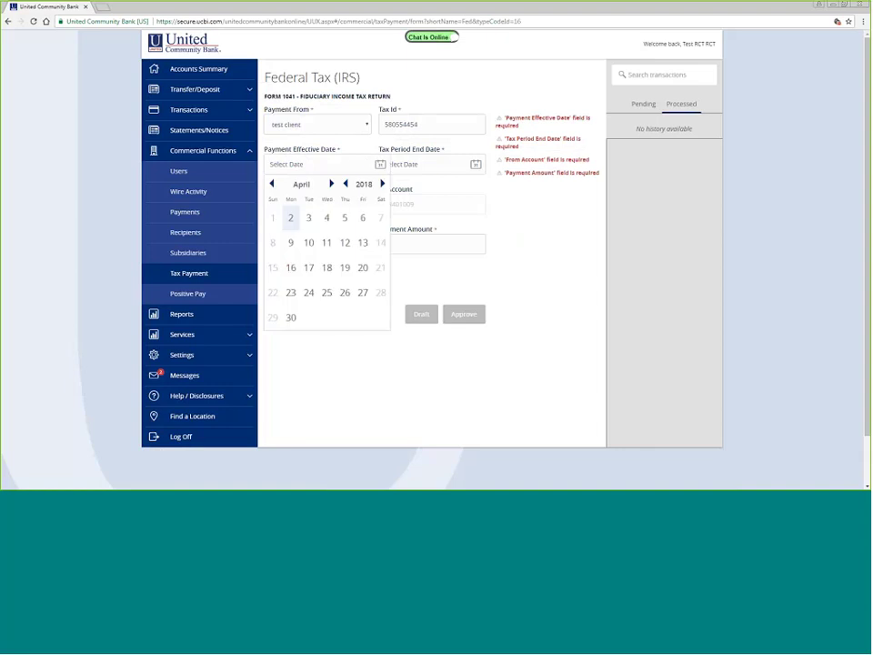
left_click(361, 293)
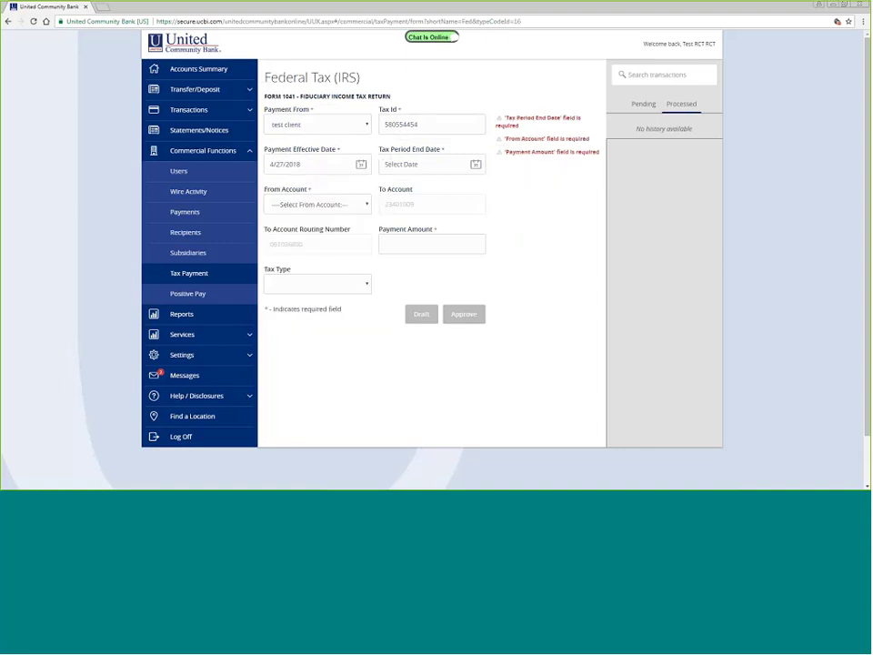
- Set tax period end March 31, 2018, and pay $5.00 Deposit from Business Analysis Checking
left_click(434, 164)
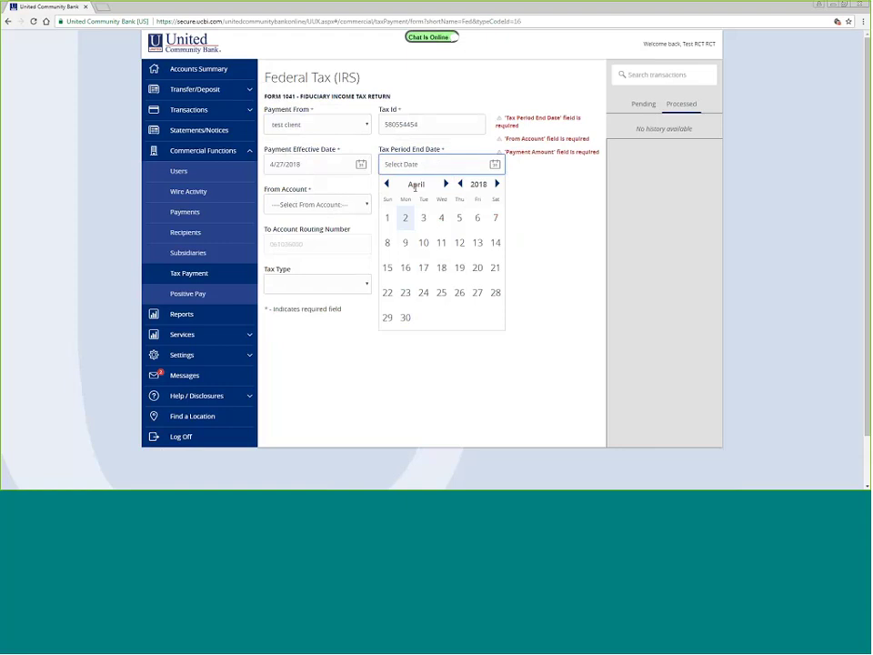
left_click(387, 184)
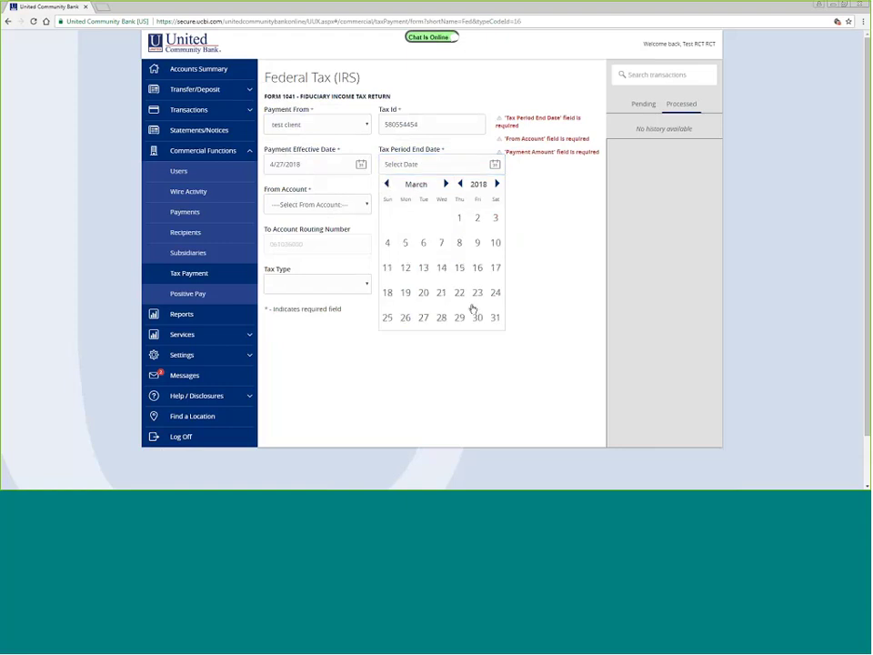
left_click(495, 318)
left_click(355, 205)
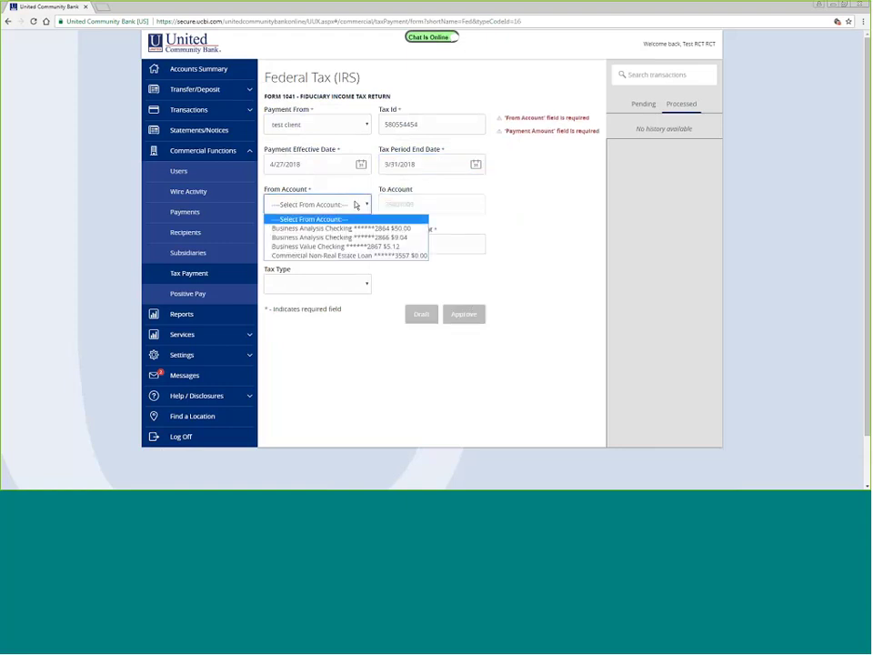
left_click(354, 228)
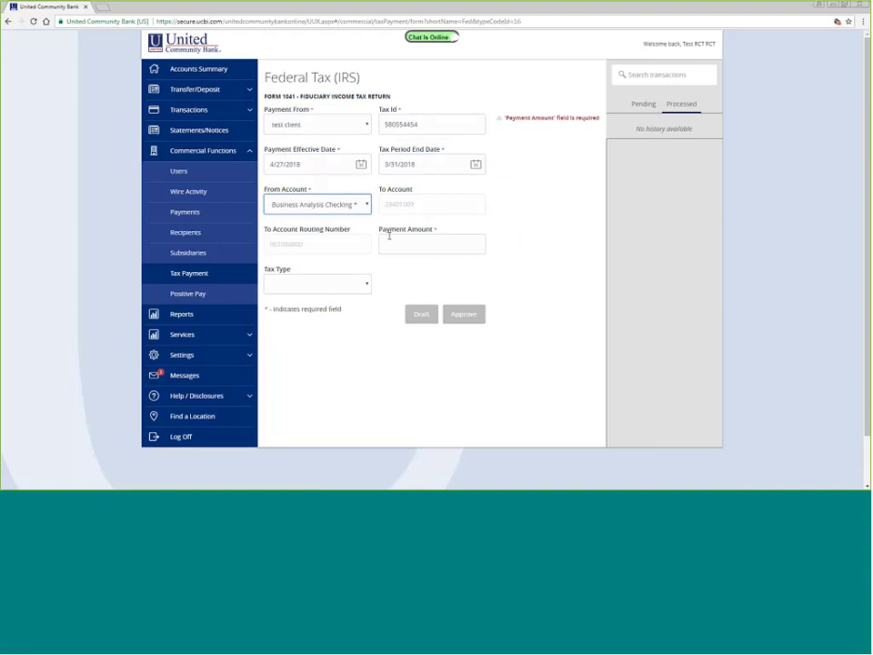
left_click(410, 243)
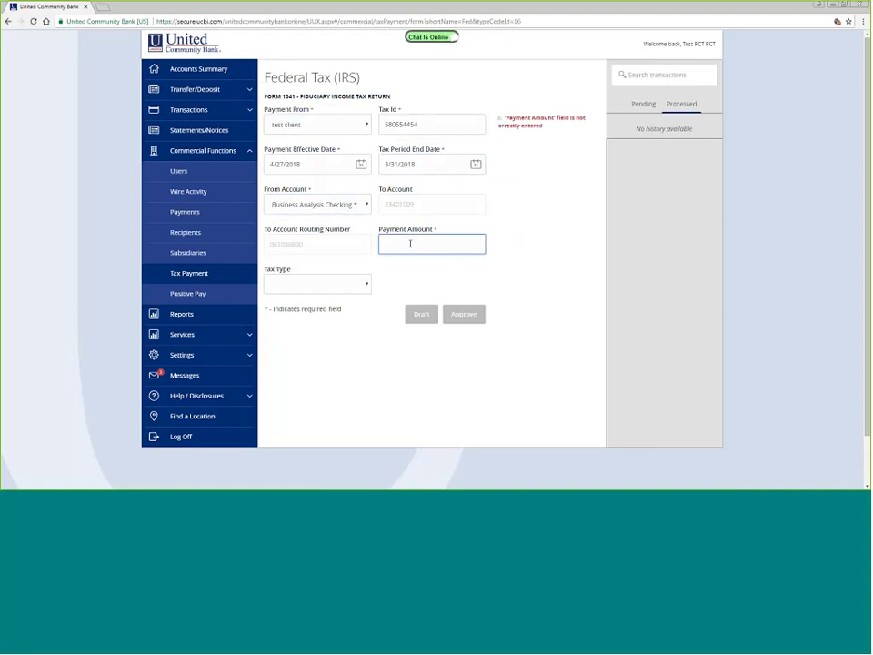
type("5.00")
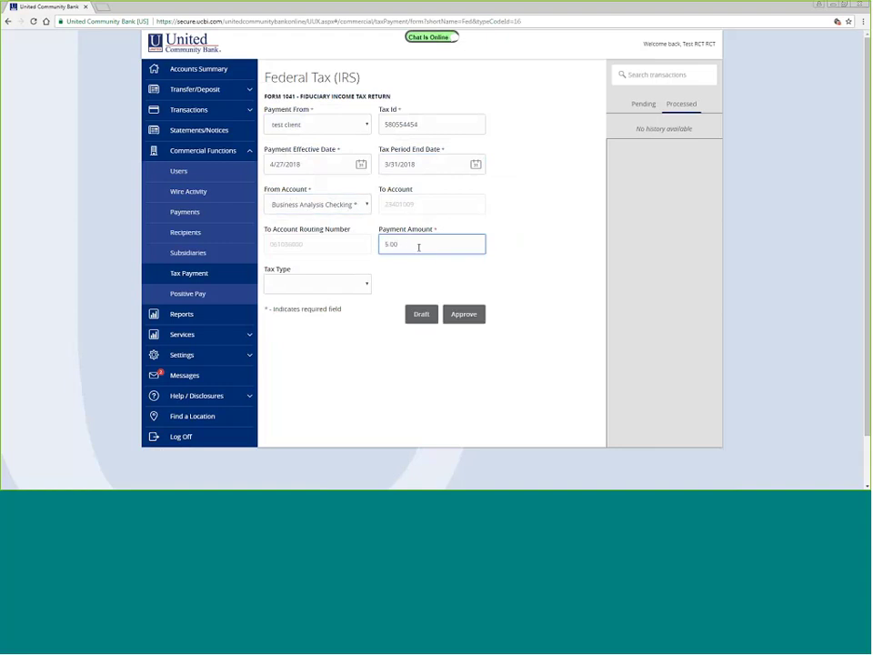
left_click(366, 284)
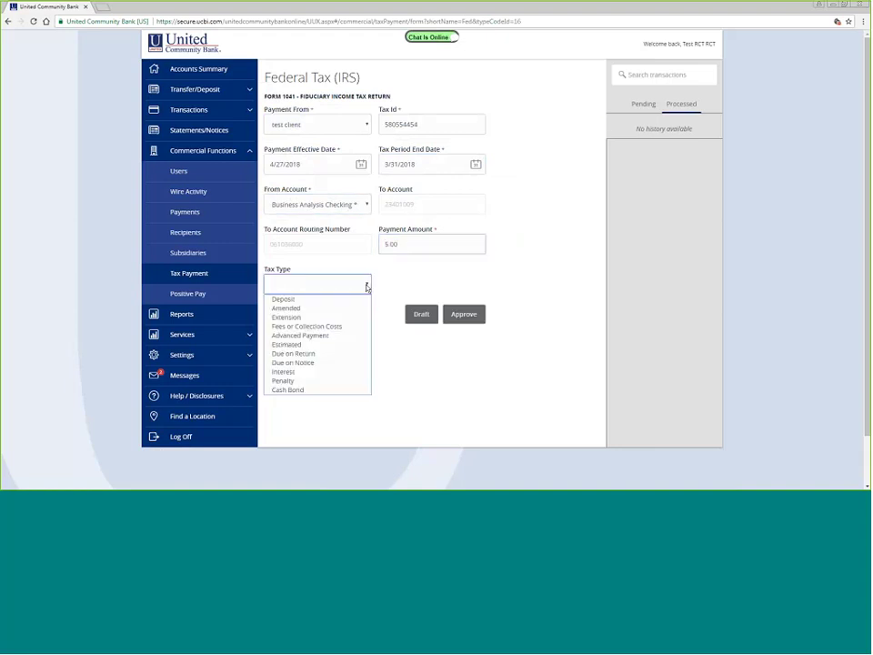
left_click(292, 300)
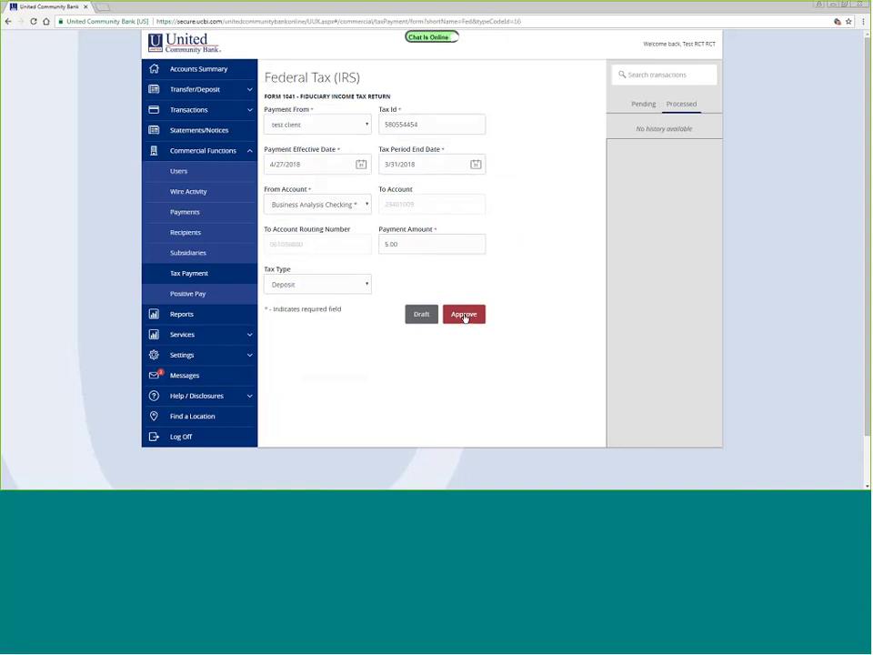
- Approve the $5.00 Form 1041 tax payment by verifying the texted secure access code
left_click(464, 315)
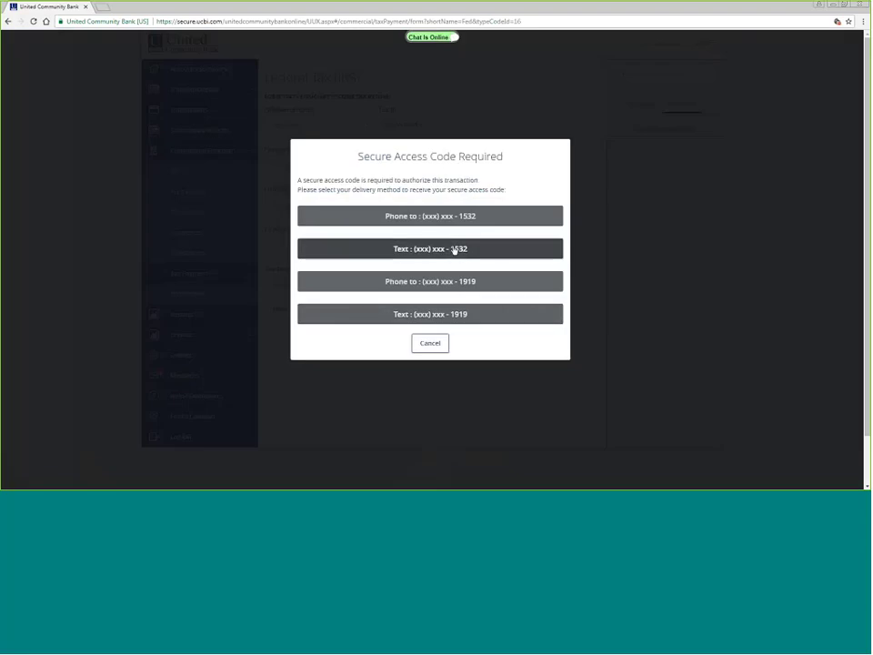
left_click(454, 250)
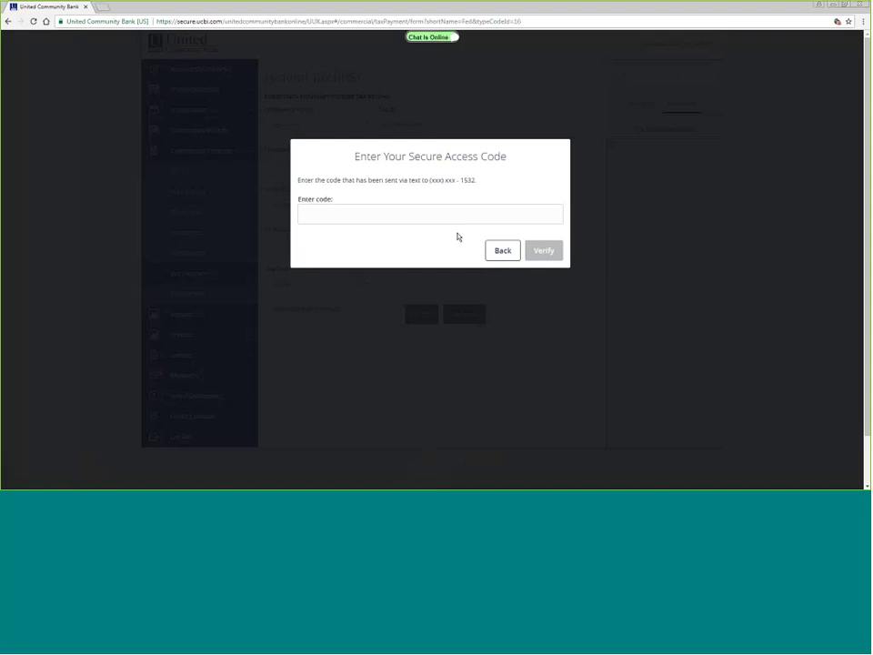
left_click(466, 222)
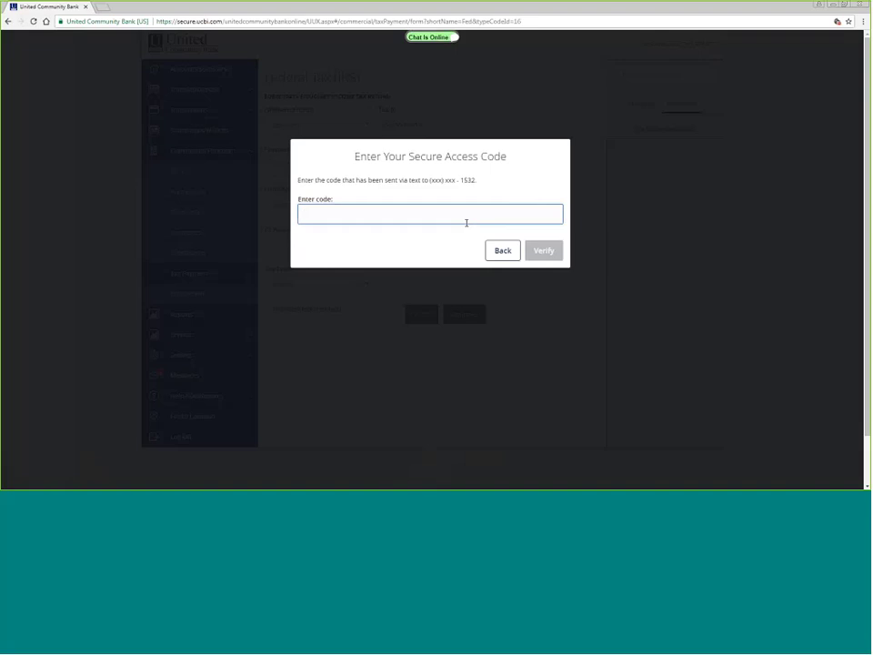
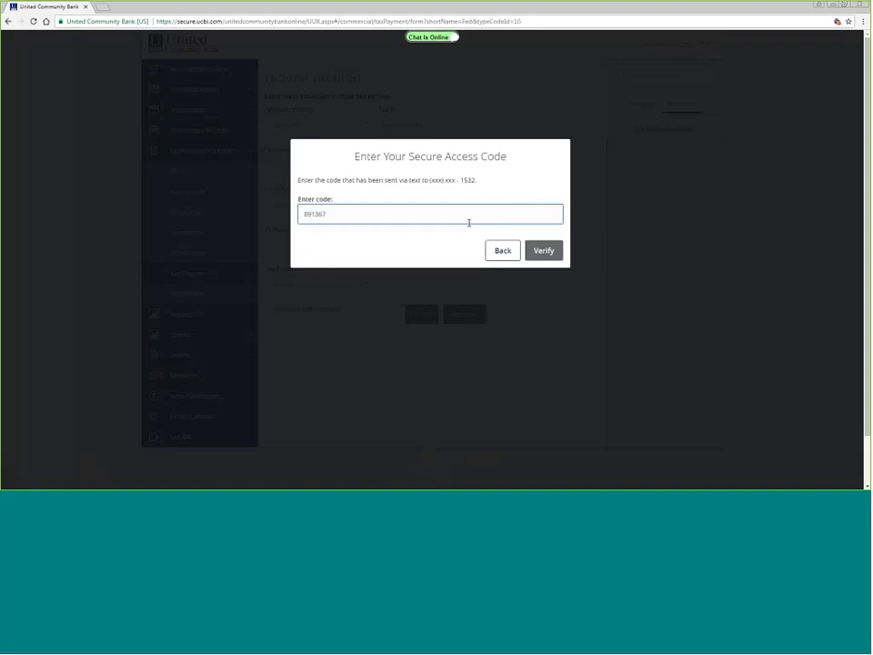
left_click(543, 251)
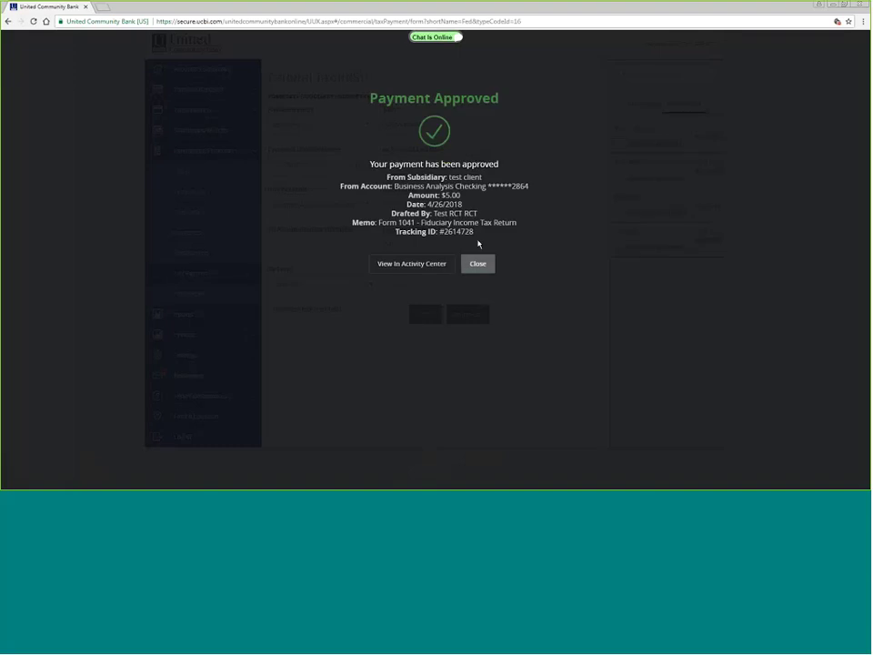
- Choose North Carolina State Tax as authority and open its Withholding Taxes (Semi-Weekly) form
left_click(478, 265)
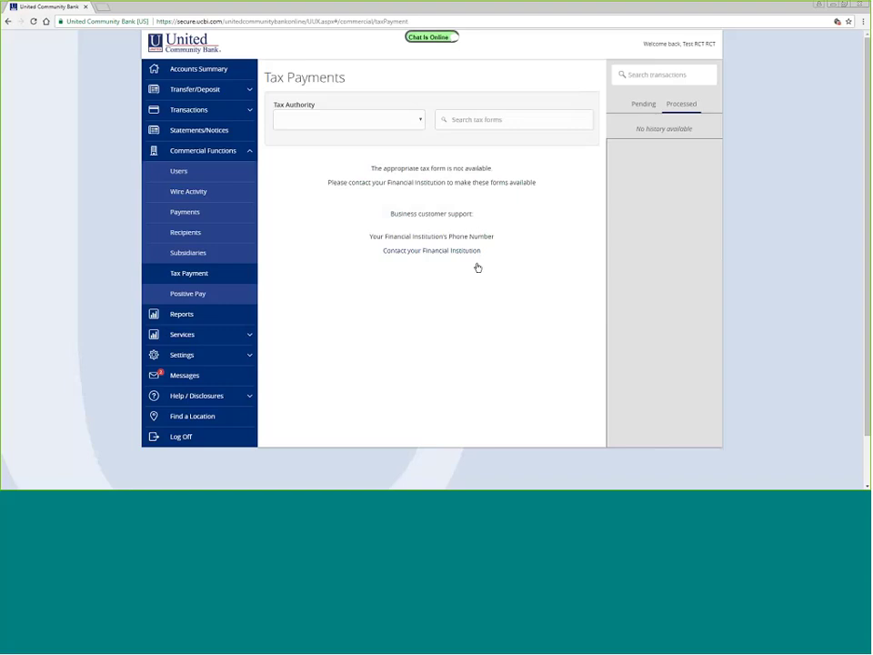
left_click(415, 120)
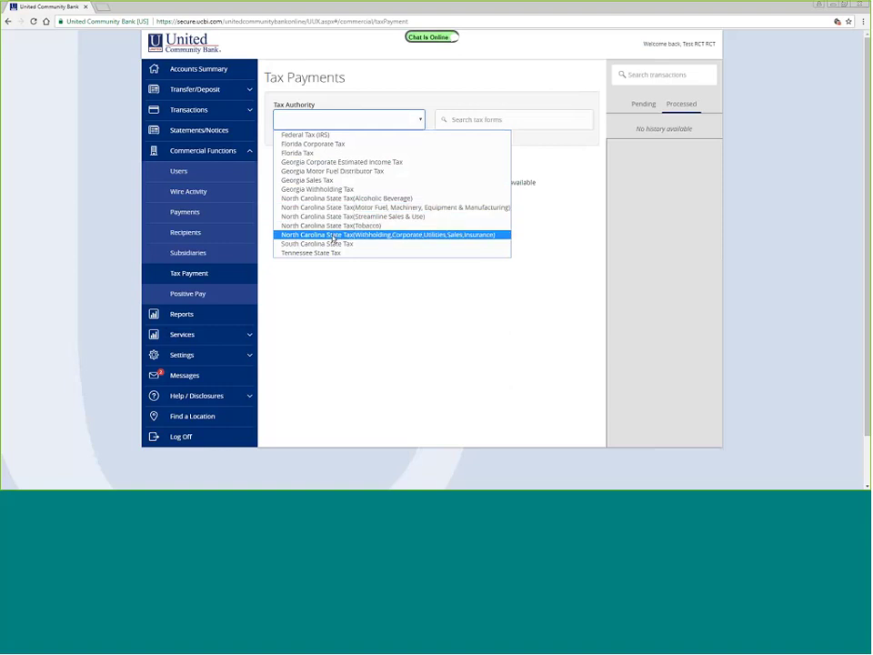
left_click(333, 235)
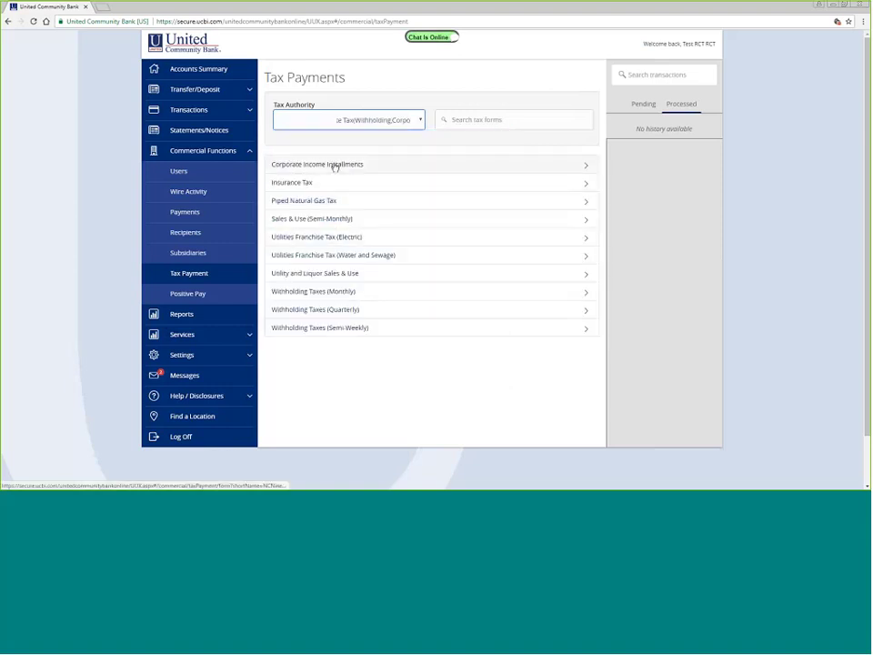
left_click(344, 333)
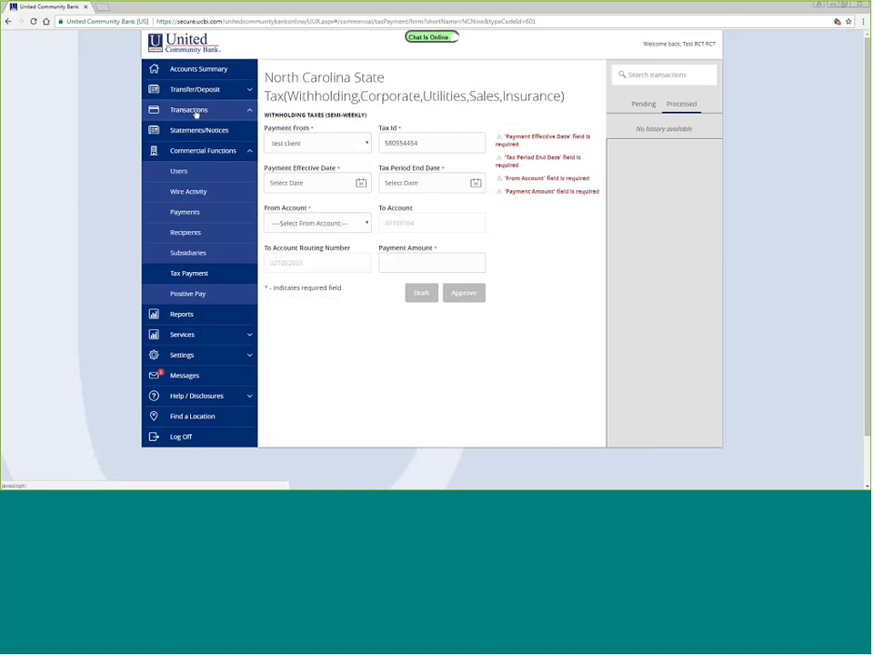
left_click(195, 114)
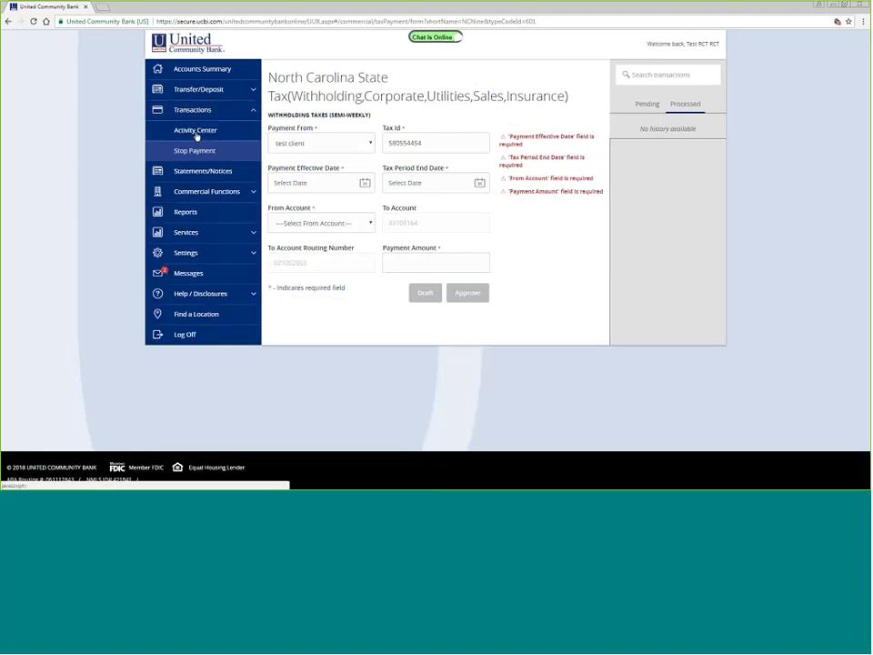
left_click(195, 135)
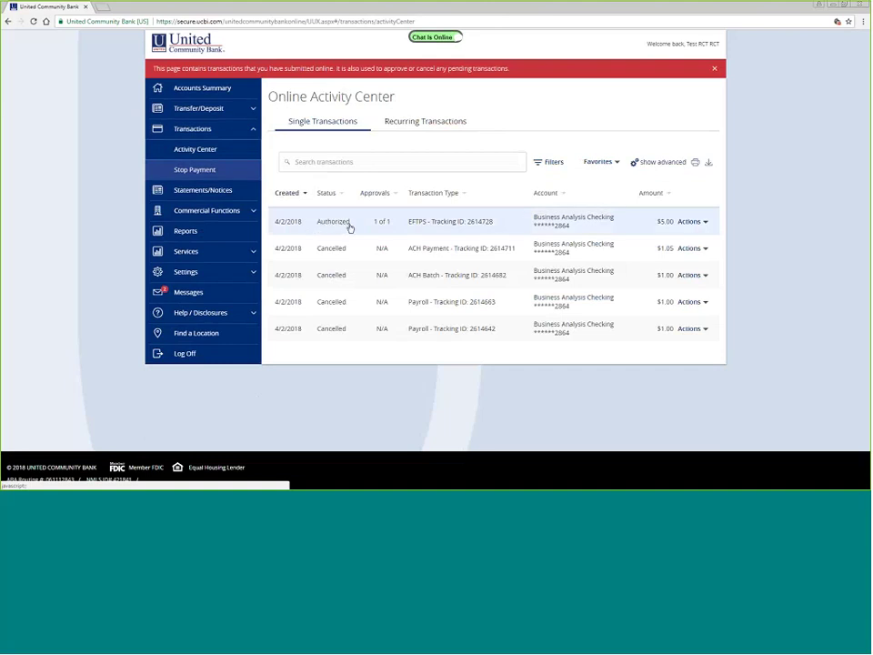
left_click(706, 222)
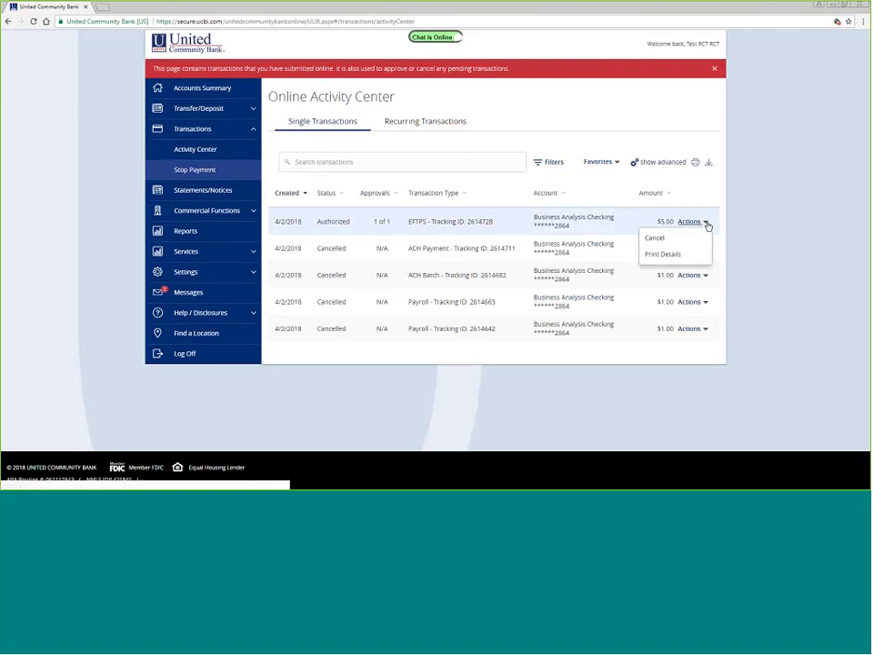
left_click(655, 239)
left_click(449, 190)
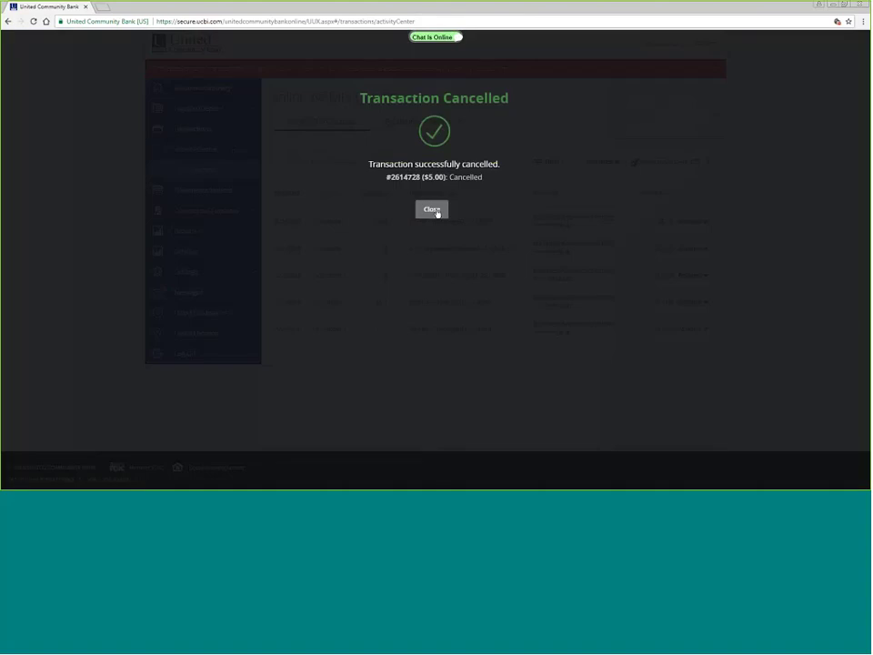
left_click(435, 210)
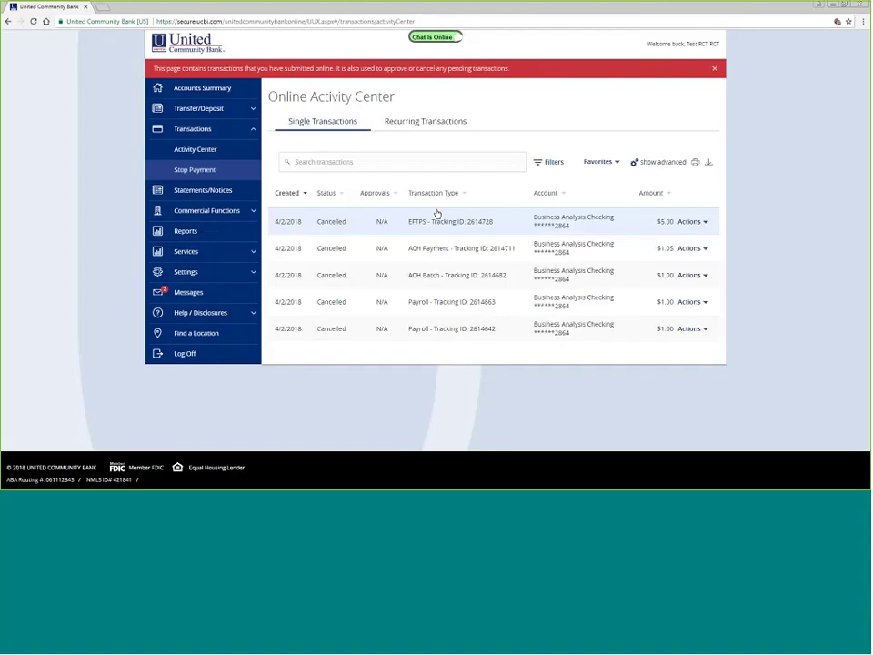
left_click(222, 217)
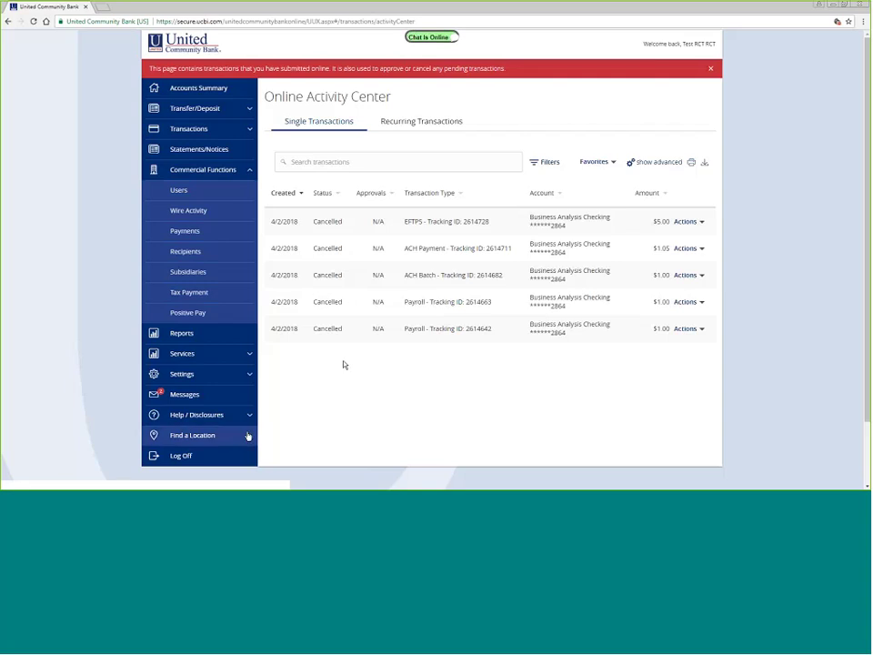
- Log off from United Community Bank Online Banking
left_click(182, 456)
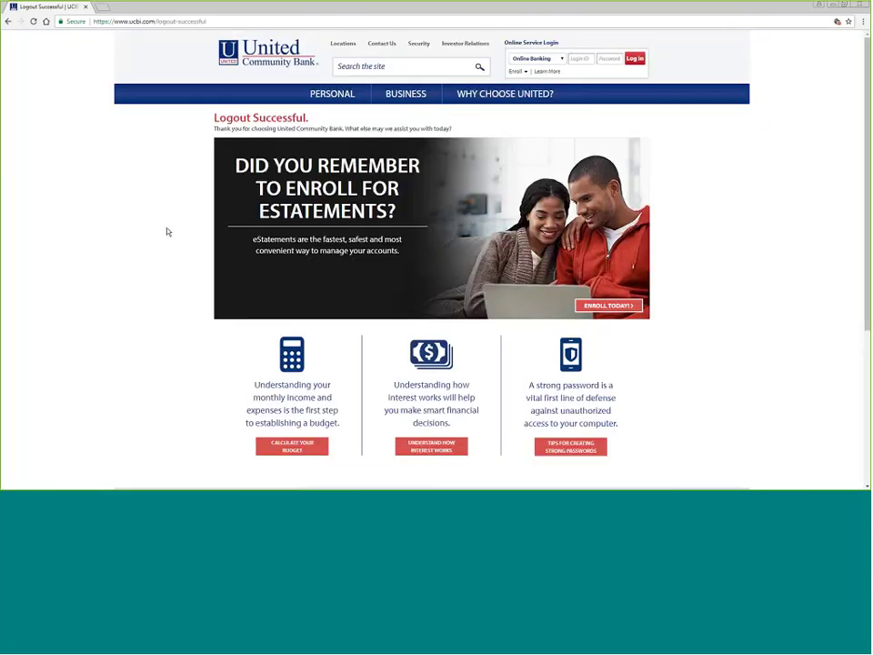
- Go to Business > Online & Mobile Banking and bring up its Resources guides
mouse_move(413, 94)
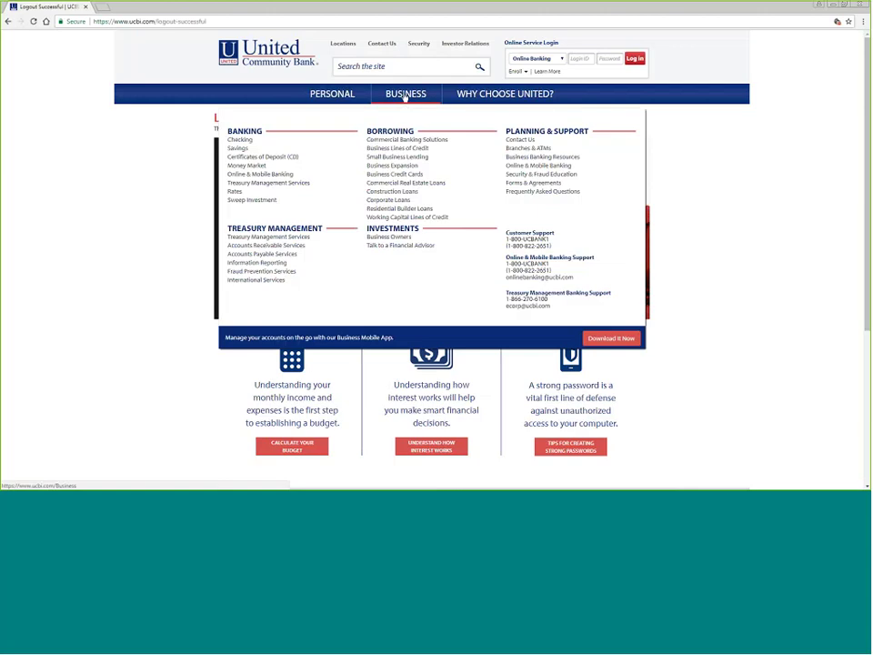
left_click(406, 95)
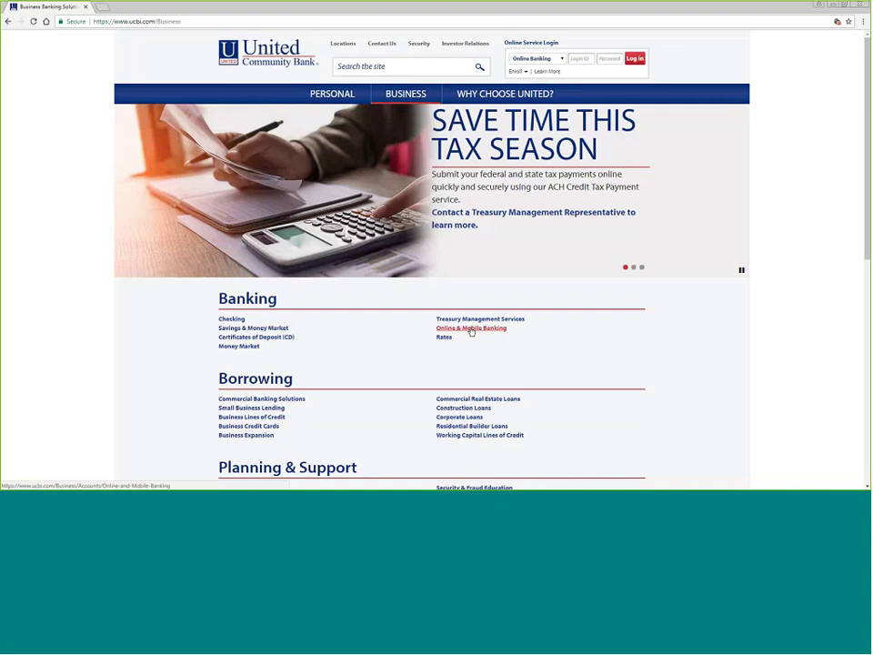
left_click(471, 328)
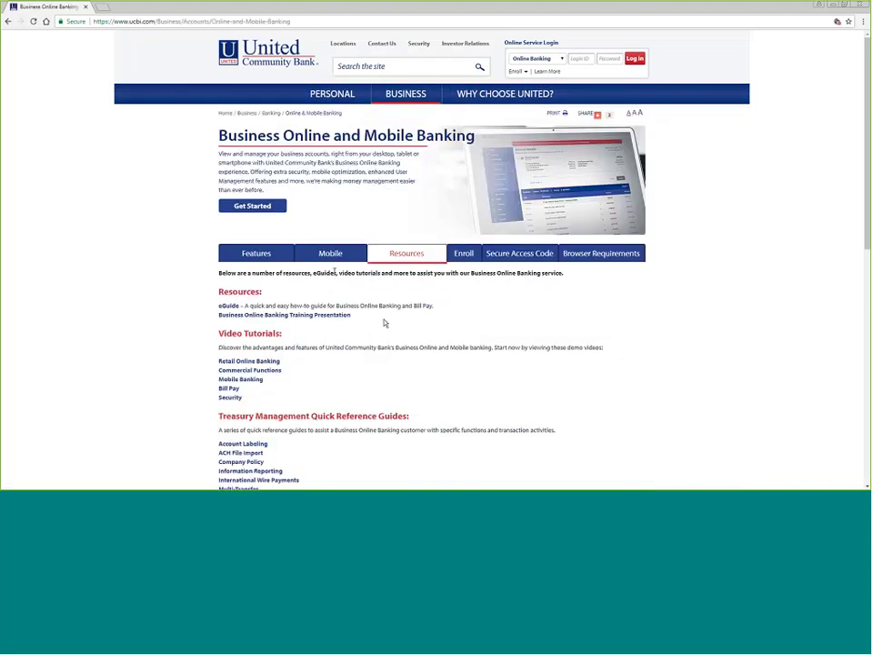
scroll(400, 348, "down", 4)
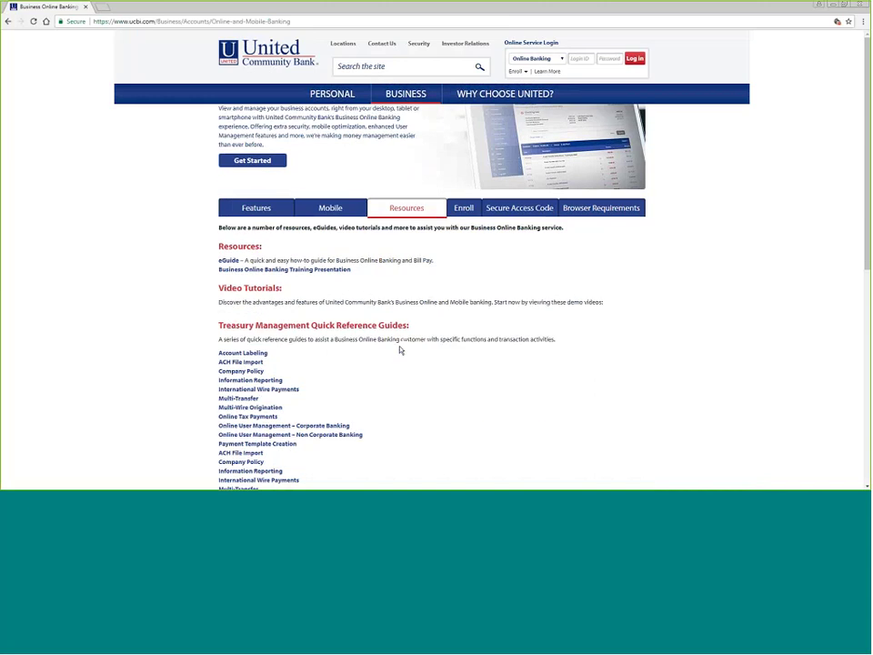